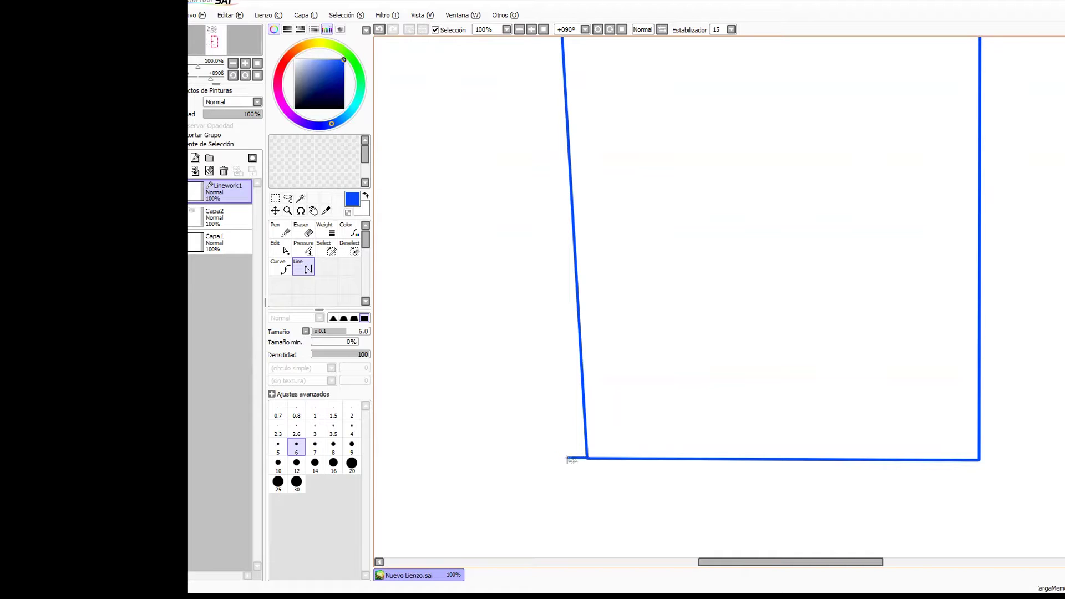
# Draw the door frame's outer outline with straight lines along the left and upper edges, ending at the inner rectangle's upper right corner.
pyautogui.click(566, 460)
pyautogui.moveTo(591, 194); pyautogui.dragTo(659, 521)
pyautogui.moveTo(602, 171); pyautogui.dragTo(497, 386)
pyautogui.click(502, 554)
pyautogui.click(481, 186)
pyautogui.click(946, 208)
pyautogui.hotkey('ctrl', 'z')
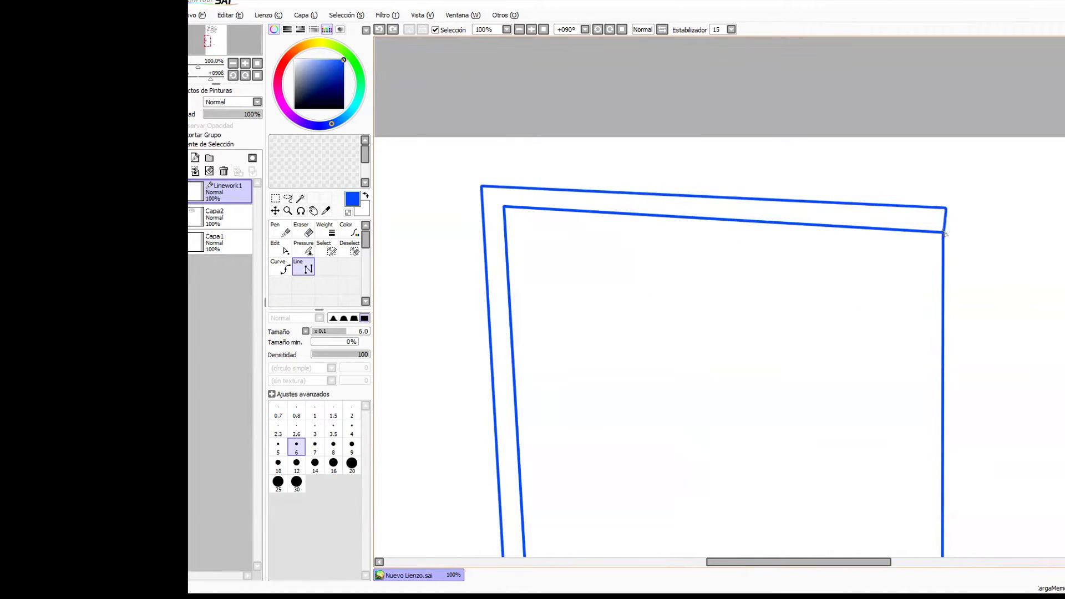
pyautogui.doubleClick(947, 242)
# Draw the open door panel with straight lines, hinged on the frame's right edge and flaring outward to the right.
pyautogui.click(288, 211)
pyautogui.scroll(-3, 521, 263)
pyautogui.click(719, 340)
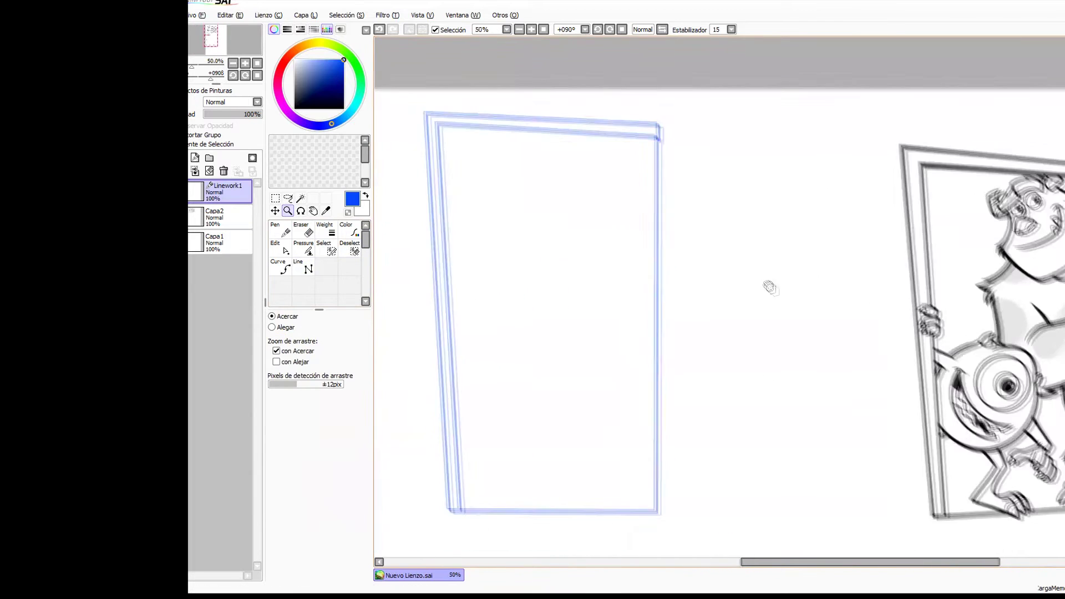
pyautogui.click(307, 268)
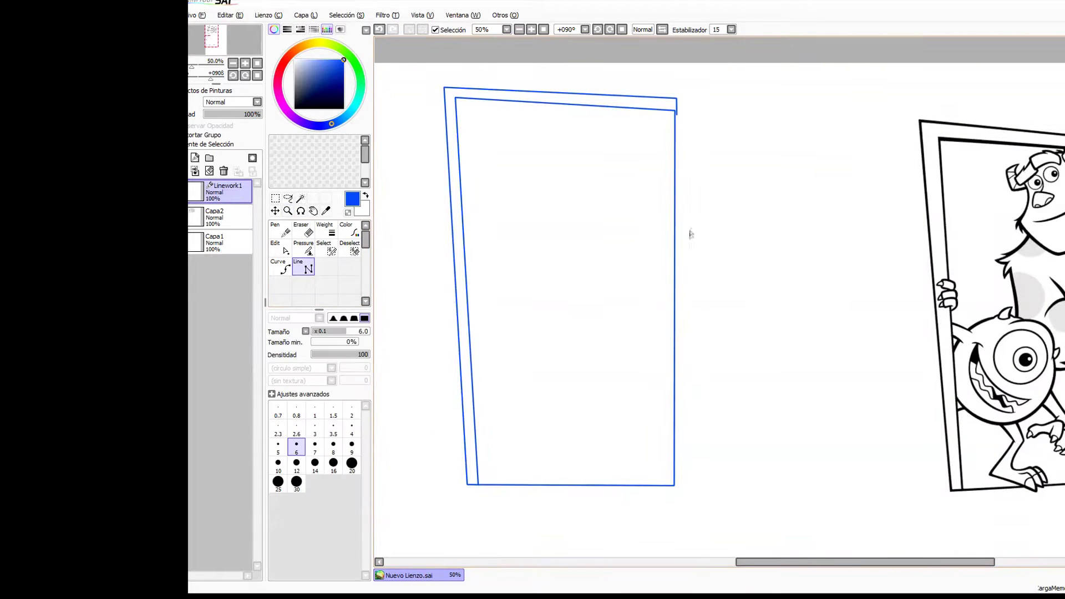
pyautogui.click(669, 114)
pyautogui.click(788, 84)
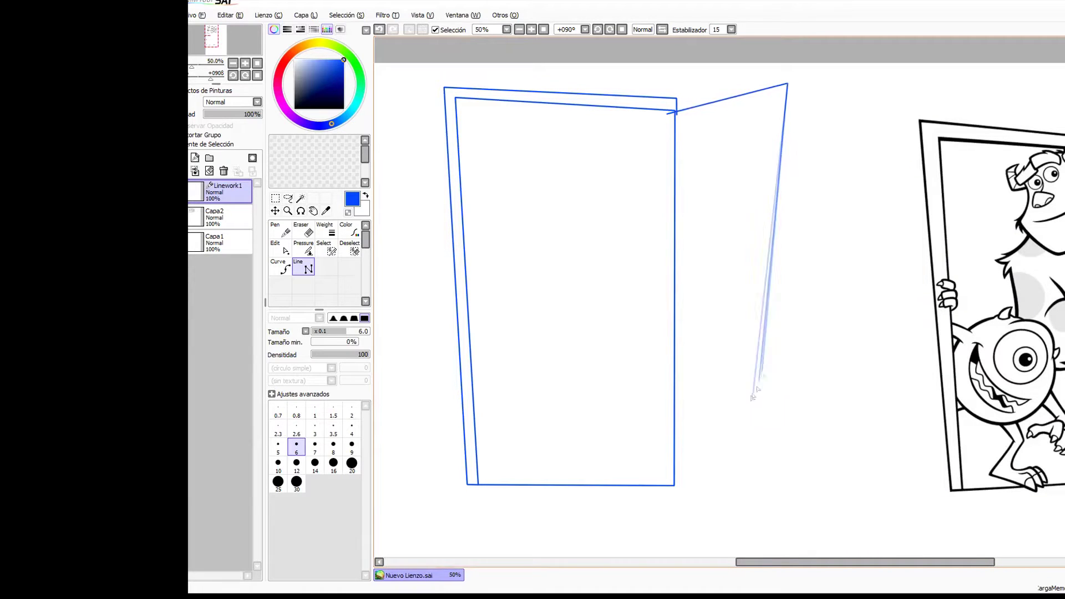
pyautogui.click(756, 521)
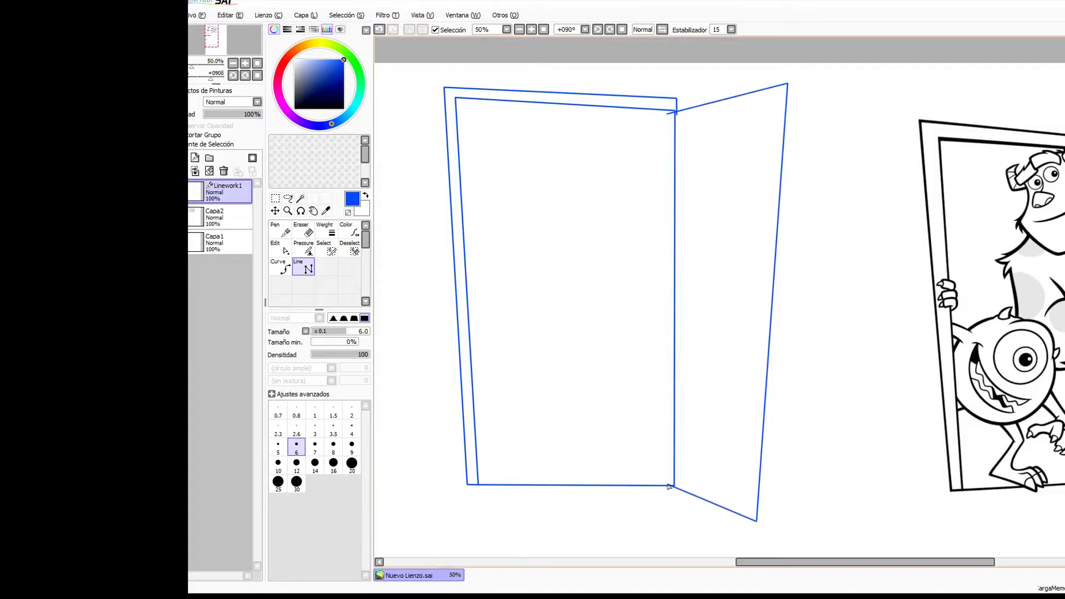
pyautogui.click(674, 485)
pyautogui.click(668, 115)
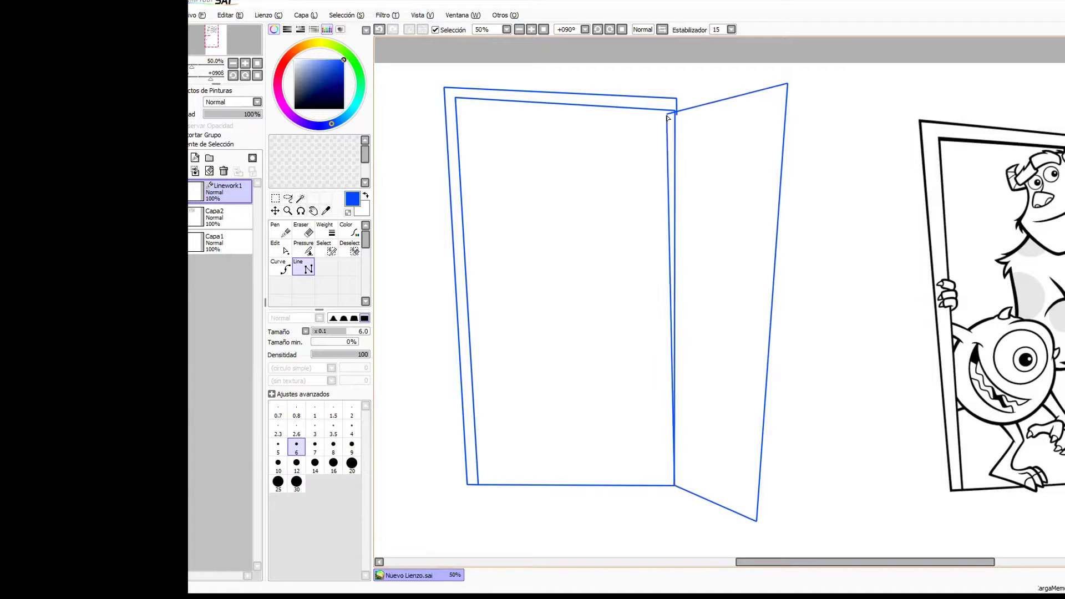
# Add the door's thickness as a narrow straight-line strip along the panel's free edge.
pyautogui.click(788, 85)
pyautogui.click(805, 86)
pyautogui.click(772, 522)
pyautogui.doubleClick(757, 520)
pyautogui.hotkey('ctrl', 'z')
pyautogui.doubleClick(758, 520)
pyautogui.hotkey('ctrl', 'z')
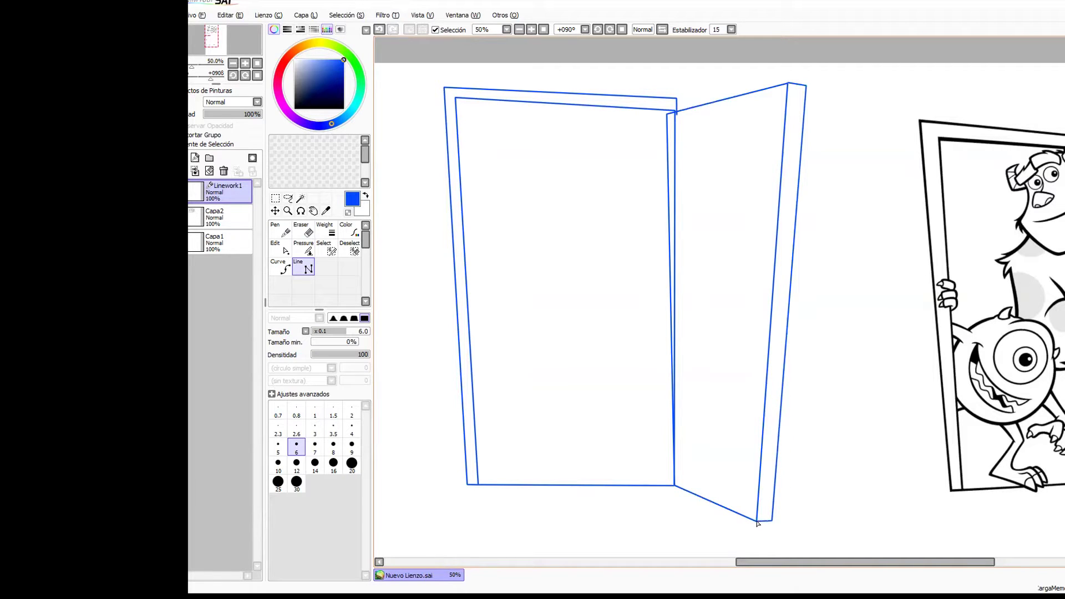
# Remove the frame's duplicate vertical line beside the hinge on Linework1 by erasing its upper end and collapsing the rest to the lower corner.
pyautogui.click(221, 216)
pyautogui.click(304, 248)
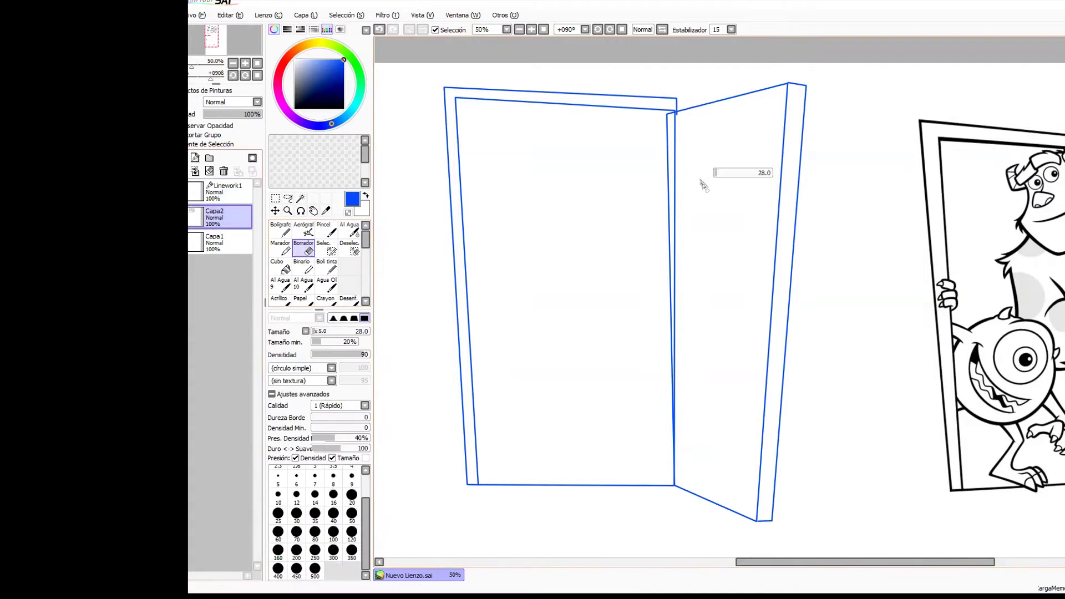
pyautogui.click(225, 192)
pyautogui.keyDown('ctrl'); pyautogui.keyDown('alt'); pyautogui.moveTo(682, 133); pyautogui.dragTo(707, 165); pyautogui.keyUp('alt'); pyautogui.keyUp('ctrl')
pyautogui.hotkey('ctrl', 'z')
pyautogui.click(303, 229)
pyautogui.moveTo(679, 118)
pyautogui.mouseDown()
pyautogui.moveTo(700, 140)
pyautogui.moveTo(669, 165)
pyautogui.mouseUp()
pyautogui.hotkey('ctrl', 'z')
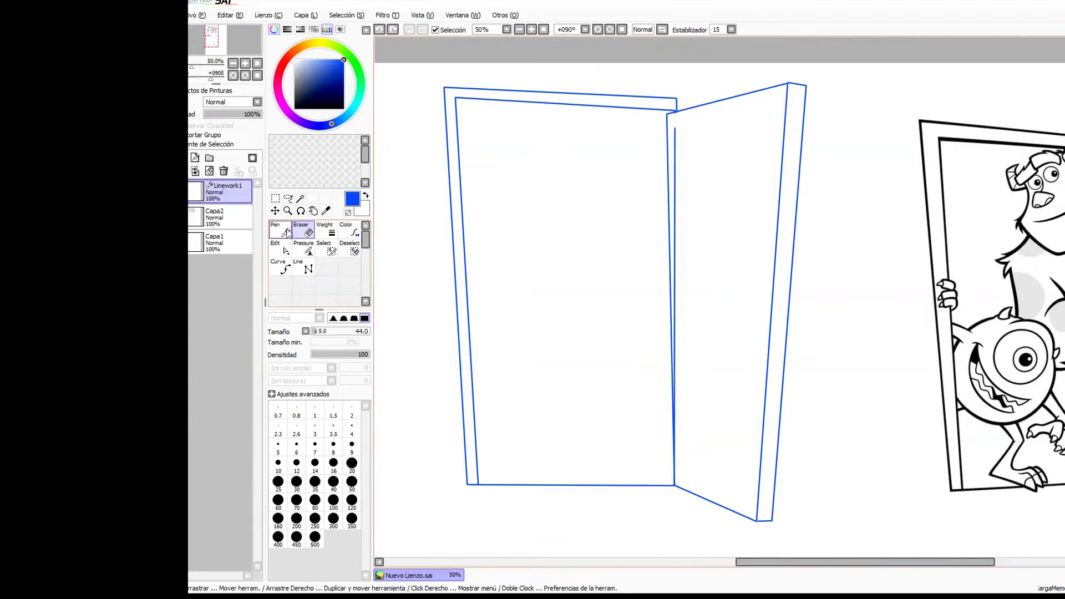
pyautogui.click(280, 247)
pyautogui.moveTo(675, 128)
pyautogui.mouseDown()
pyautogui.moveTo(650, 525)
pyautogui.moveTo(670, 493)
pyautogui.mouseUp()
# Tidy the lower hinge corner by moving the stray control points onto the junction of the frame and door lines.
pyautogui.press('e')
pyautogui.click(288, 211)
pyautogui.moveTo(689, 459); pyautogui.dragTo(669, 496)
pyautogui.click(283, 250)
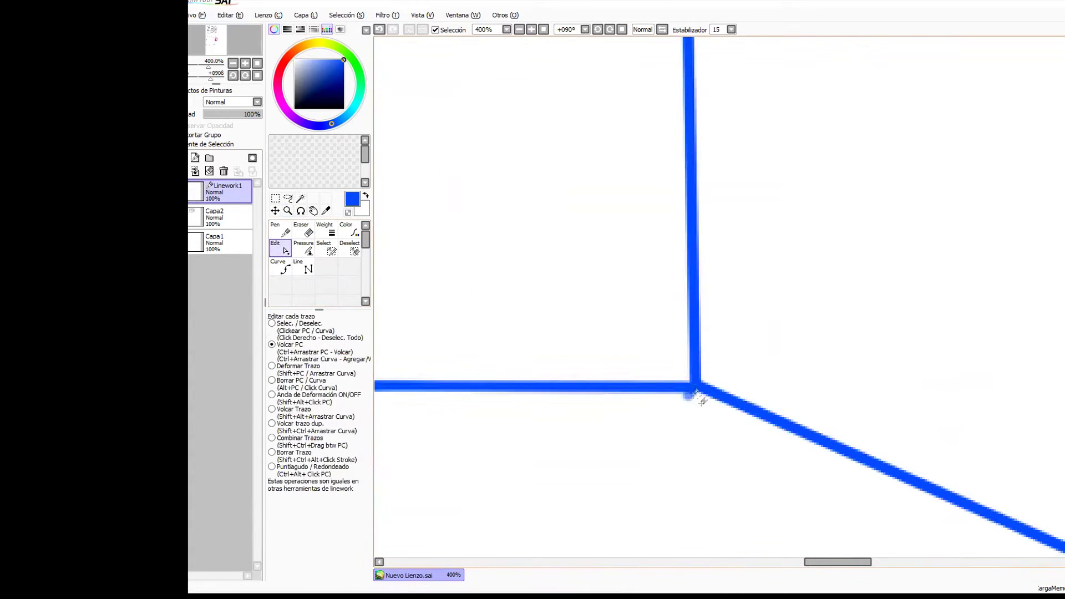
pyautogui.moveTo(999, 500); pyautogui.dragTo(700, 314)
pyautogui.moveTo(873, 384); pyautogui.dragTo(881, 385)
pyautogui.moveTo(821, 122); pyautogui.dragTo(776, 499)
pyautogui.moveTo(782, 132); pyautogui.dragTo(728, 471)
pyautogui.moveTo(768, 144)
pyautogui.mouseDown()
pyautogui.moveTo(723, 344)
pyautogui.moveTo(718, 471)
pyautogui.mouseUp()
pyautogui.moveTo(806, 189); pyautogui.dragTo(812, 195)
pyautogui.moveTo(433, 333); pyautogui.dragTo(1026, 239)
pyautogui.moveTo(668, 289); pyautogui.dragTo(668, 276)
pyautogui.moveTo(682, 287)
pyautogui.mouseDown()
pyautogui.moveTo(721, 324)
pyautogui.moveTo(742, 250)
pyautogui.moveTo(700, 288)
pyautogui.moveTo(721, 342)
pyautogui.mouseUp()
pyautogui.moveTo(822, 327); pyautogui.dragTo(587, 377)
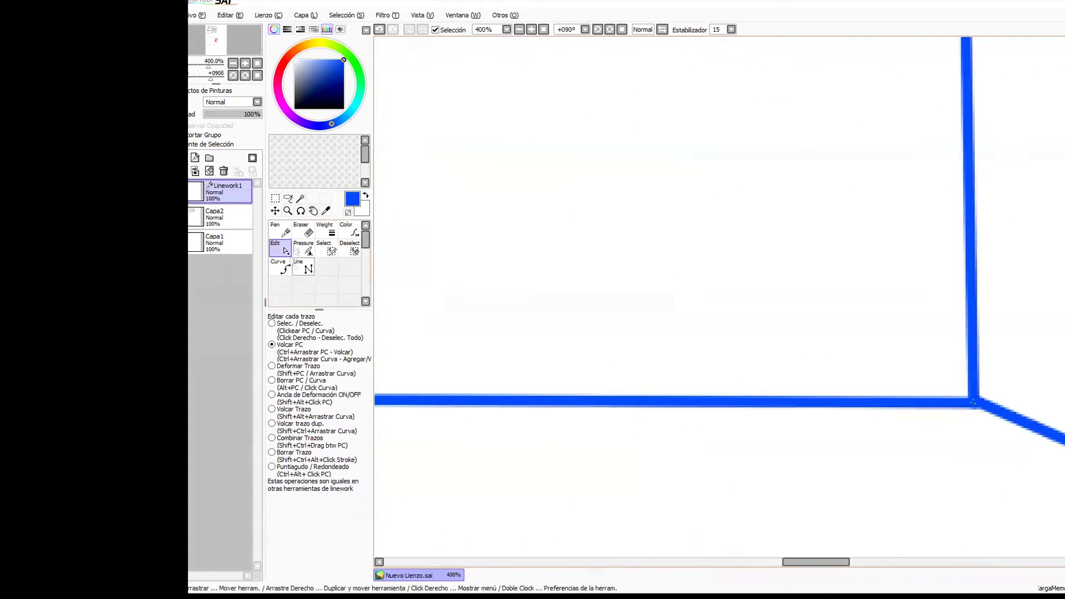
# Add a new layer and sketch round knobs on both sides of the door with the Boli tinta brush.
pyautogui.click(287, 211)
pyautogui.scroll(-6, 716, 299)
pyautogui.moveTo(942, 244); pyautogui.dragTo(874, 422)
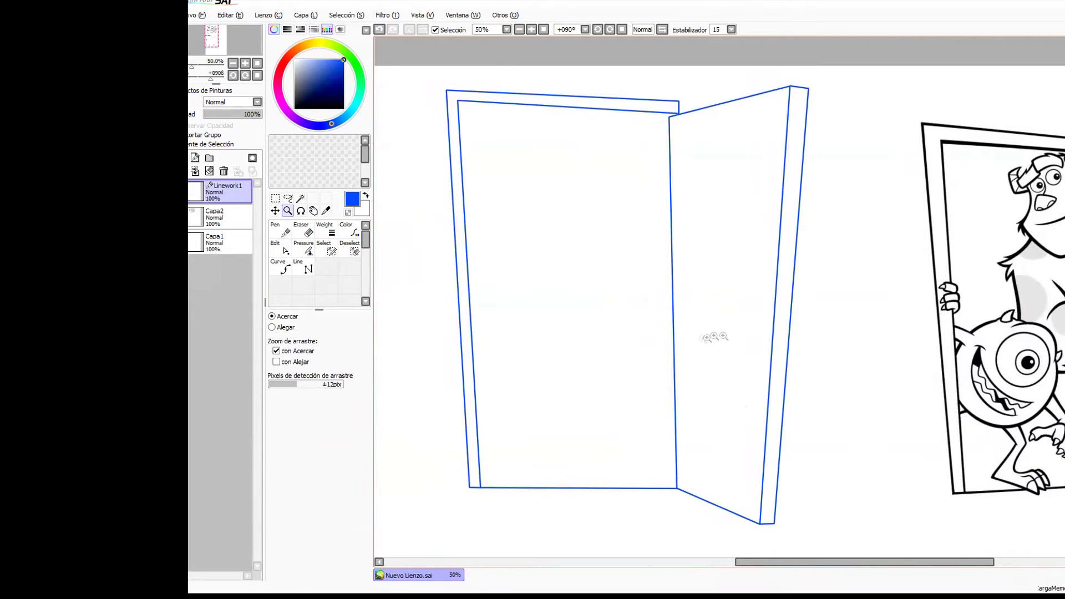
pyautogui.moveTo(751, 340); pyautogui.dragTo(742, 339)
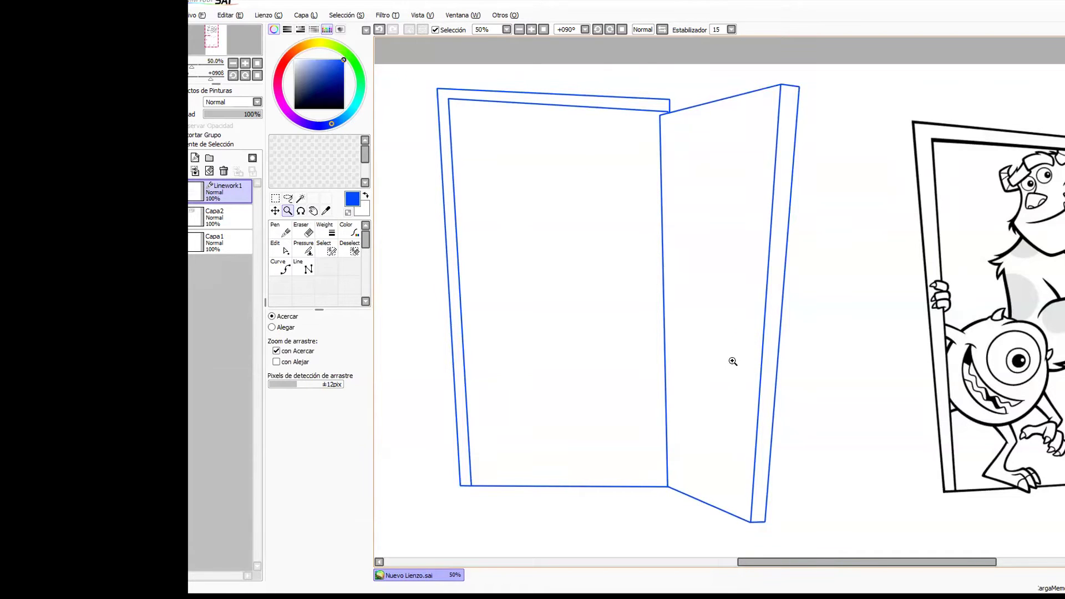
pyautogui.click(181, 158)
pyautogui.click(327, 267)
pyautogui.moveTo(741, 316)
pyautogui.mouseDown()
pyautogui.moveTo(732, 319)
pyautogui.moveTo(753, 328)
pyautogui.moveTo(735, 336)
pyautogui.moveTo(757, 333)
pyautogui.mouseUp()
pyautogui.hotkey('ctrl', 'z')
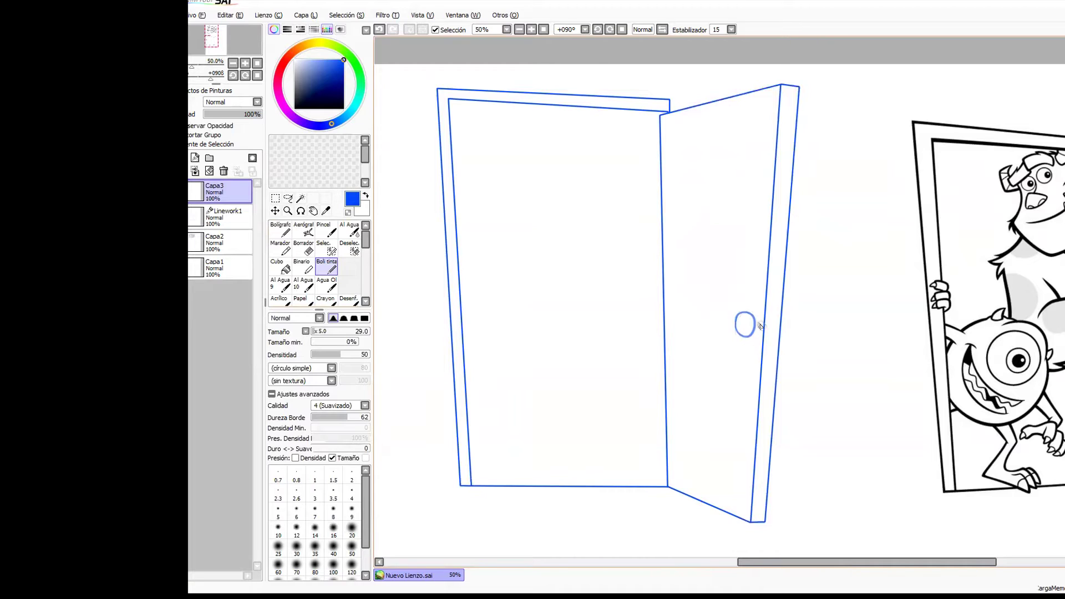
pyautogui.moveTo(782, 315)
pyautogui.mouseDown()
pyautogui.moveTo(839, 366)
pyautogui.moveTo(807, 359)
pyautogui.moveTo(784, 312)
pyautogui.moveTo(785, 335)
pyautogui.mouseUp()
pyautogui.hotkey('ctrl', 'z')
pyautogui.hotkey('ctrl', 'z')
pyautogui.hotkey('ctrl', 'z')
pyautogui.hotkey('ctrl', 'z')
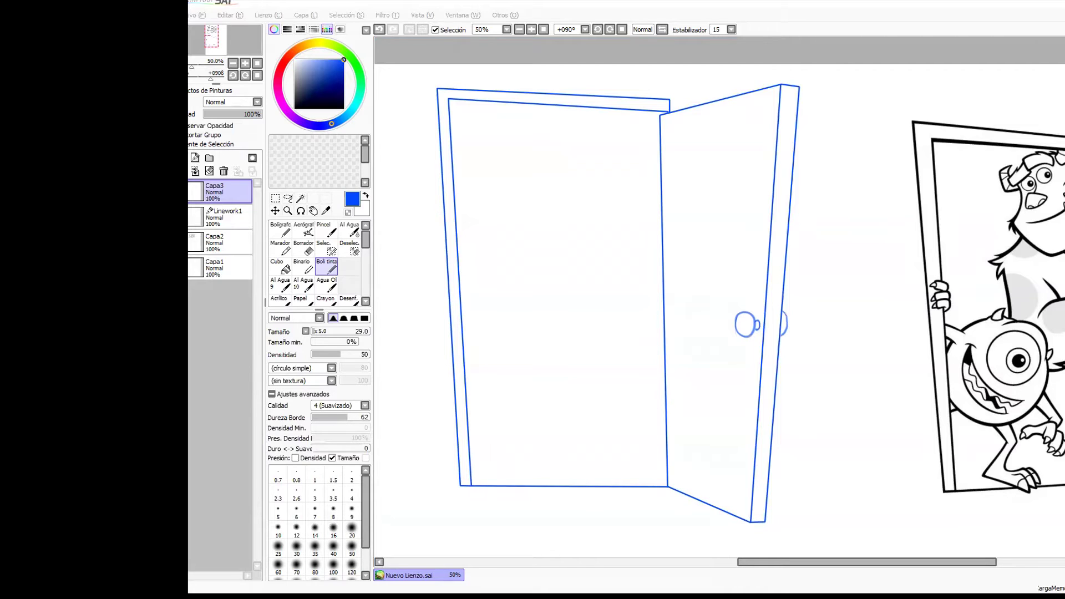
# Sketch a large circle low at the frame's left edge for the small monster and a smaller head circle near the upper edge.
pyautogui.click(1058, 389)
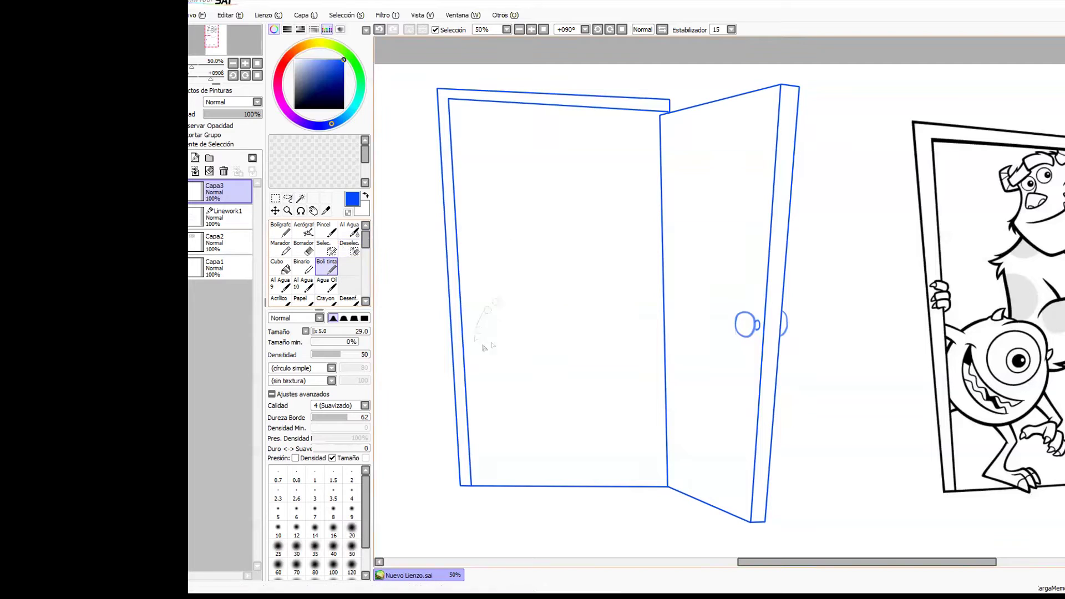
pyautogui.moveTo(464, 349)
pyautogui.mouseDown()
pyautogui.moveTo(502, 305)
pyautogui.moveTo(477, 313)
pyautogui.moveTo(516, 300)
pyautogui.moveTo(546, 308)
pyautogui.moveTo(478, 414)
pyautogui.moveTo(524, 426)
pyautogui.moveTo(549, 333)
pyautogui.moveTo(572, 360)
pyautogui.moveTo(546, 416)
pyautogui.moveTo(491, 313)
pyautogui.moveTo(546, 311)
pyautogui.moveTo(571, 366)
pyautogui.moveTo(519, 303)
pyautogui.moveTo(571, 389)
pyautogui.moveTo(541, 397)
pyautogui.moveTo(543, 416)
pyautogui.mouseUp()
pyautogui.moveTo(587, 129)
pyautogui.mouseDown()
pyautogui.moveTo(589, 154)
pyautogui.moveTo(578, 132)
pyautogui.moveTo(580, 180)
pyautogui.moveTo(592, 121)
pyautogui.moveTo(624, 133)
pyautogui.moveTo(560, 156)
pyautogui.moveTo(567, 165)
pyautogui.moveTo(575, 154)
pyautogui.moveTo(599, 187)
pyautogui.moveTo(621, 185)
pyautogui.moveTo(563, 150)
pyautogui.moveTo(570, 132)
pyautogui.moveTo(598, 118)
pyautogui.moveTo(627, 170)
pyautogui.moveTo(562, 161)
pyautogui.moveTo(590, 173)
pyautogui.moveTo(569, 174)
pyautogui.moveTo(570, 125)
pyautogui.moveTo(597, 130)
pyautogui.moveTo(581, 117)
pyautogui.moveTo(619, 156)
pyautogui.moveTo(576, 177)
pyautogui.moveTo(630, 168)
pyautogui.moveTo(569, 132)
pyautogui.moveTo(610, 126)
pyautogui.moveTo(619, 168)
pyautogui.moveTo(598, 192)
pyautogui.mouseUp()
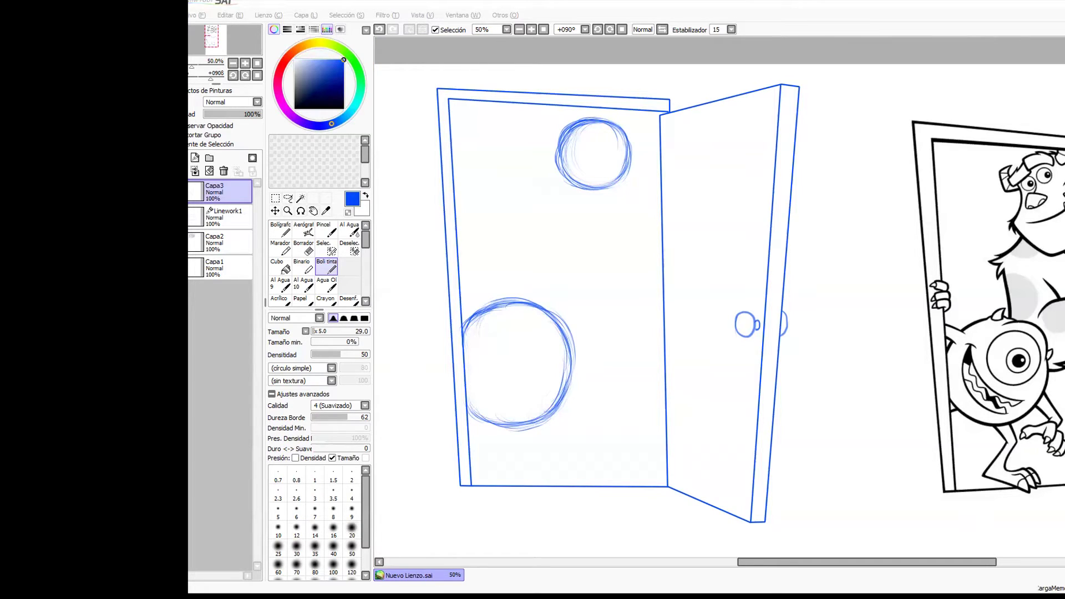
pyautogui.click(201, 410)
# Sketch the small monster's bent leg and clawed foot below the large circle.
pyautogui.moveTo(515, 429)
pyautogui.mouseDown()
pyautogui.moveTo(542, 445)
pyautogui.moveTo(516, 487)
pyautogui.mouseUp()
pyautogui.moveTo(539, 448)
pyautogui.mouseDown()
pyautogui.moveTo(531, 492)
pyautogui.moveTo(506, 507)
pyautogui.mouseUp()
pyautogui.moveTo(531, 492)
pyautogui.mouseDown()
pyautogui.moveTo(538, 453)
pyautogui.moveTo(511, 506)
pyautogui.moveTo(560, 512)
pyautogui.moveTo(557, 488)
pyautogui.moveTo(567, 489)
pyautogui.moveTo(571, 497)
pyautogui.moveTo(549, 501)
pyautogui.moveTo(574, 506)
pyautogui.mouseUp()
pyautogui.moveTo(573, 506); pyautogui.dragTo(589, 510)
pyautogui.moveTo(564, 513); pyautogui.dragTo(581, 512)
pyautogui.moveTo(579, 513); pyautogui.dragTo(596, 509)
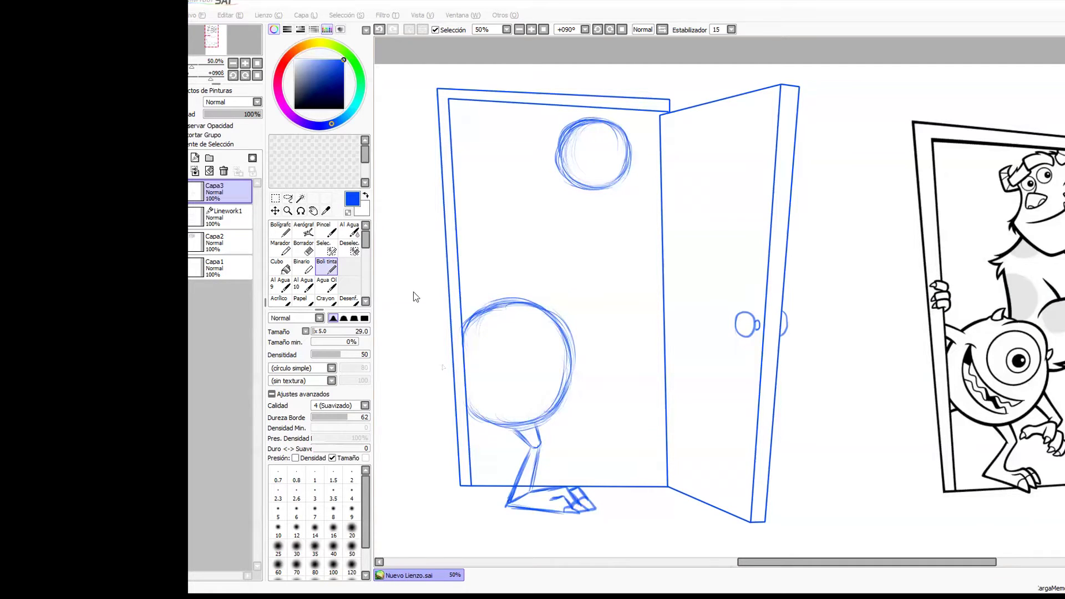
# Sketch the small monster's hanging arm and clawed hand from the lower right of the large circle.
pyautogui.moveTo(571, 398); pyautogui.dragTo(596, 437)
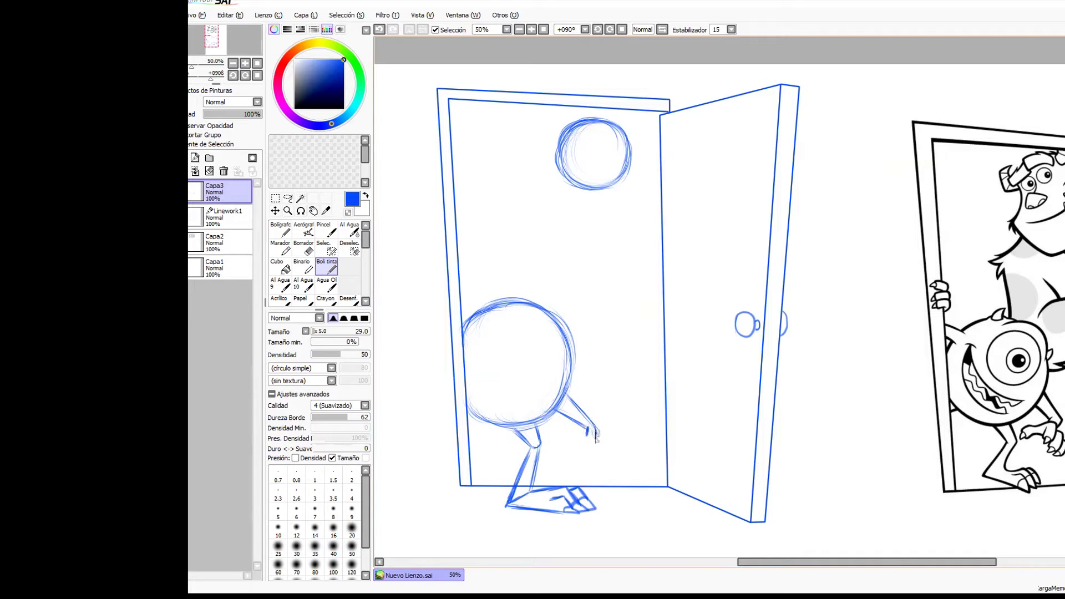
pyautogui.moveTo(586, 439)
pyautogui.mouseDown()
pyautogui.moveTo(599, 457)
pyautogui.moveTo(607, 443)
pyautogui.moveTo(615, 461)
pyautogui.moveTo(614, 451)
pyautogui.moveTo(565, 450)
pyautogui.moveTo(573, 458)
pyautogui.moveTo(576, 446)
pyautogui.moveTo(578, 467)
pyautogui.moveTo(562, 455)
pyautogui.moveTo(563, 466)
pyautogui.moveTo(600, 464)
pyautogui.mouseUp()
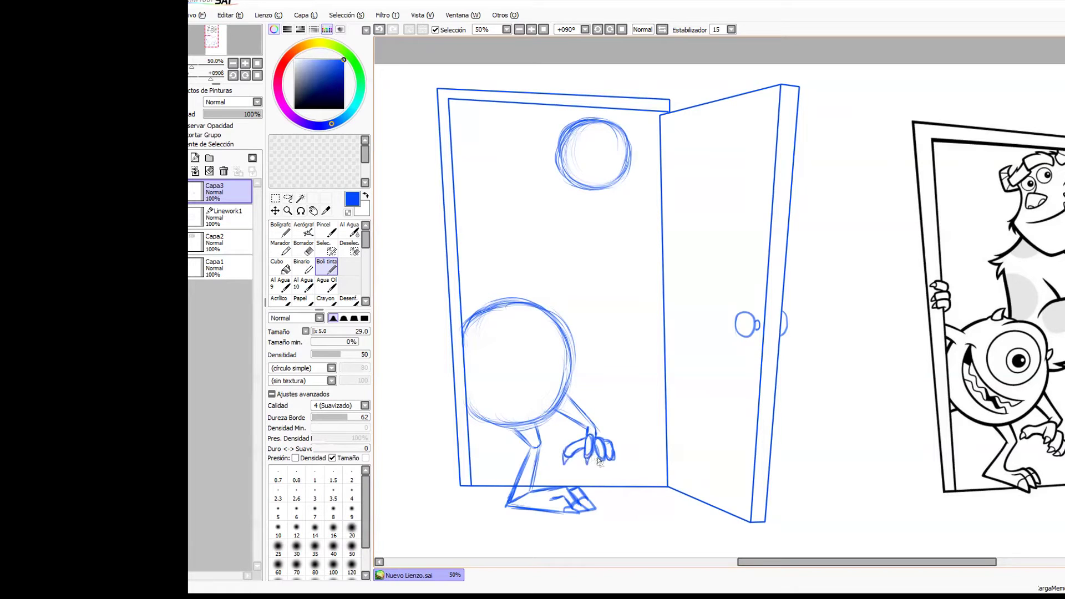
pyautogui.moveTo(837, 294)
pyautogui.mouseDown()
pyautogui.moveTo(828, 412)
pyautogui.moveTo(871, 405)
pyautogui.moveTo(873, 294)
pyautogui.moveTo(839, 284)
pyautogui.moveTo(881, 331)
pyautogui.moveTo(852, 266)
pyautogui.mouseUp()
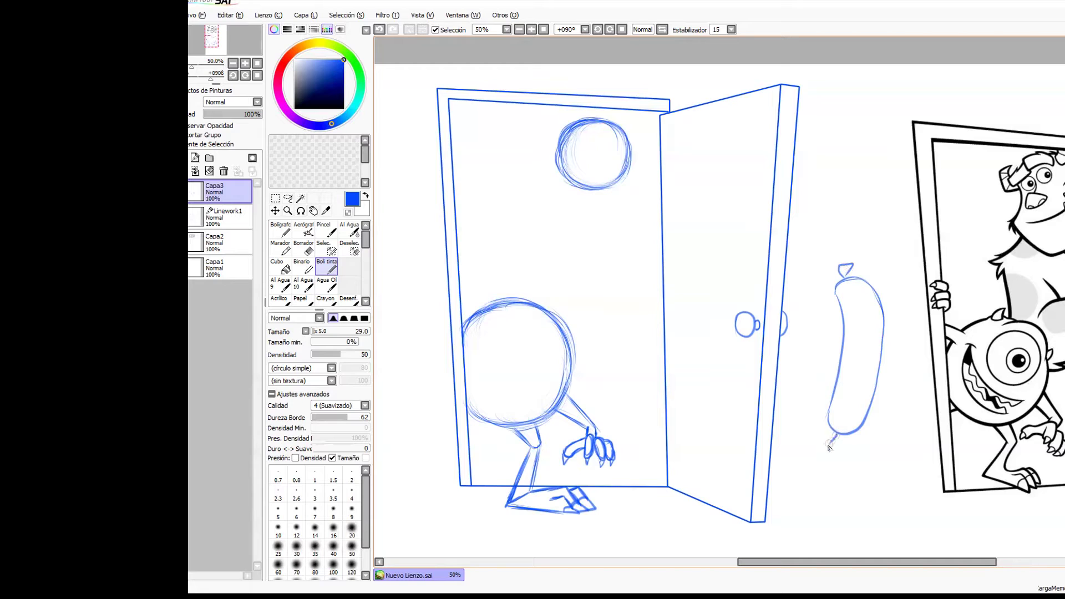
pyautogui.hotkey('ctrl', 'z')
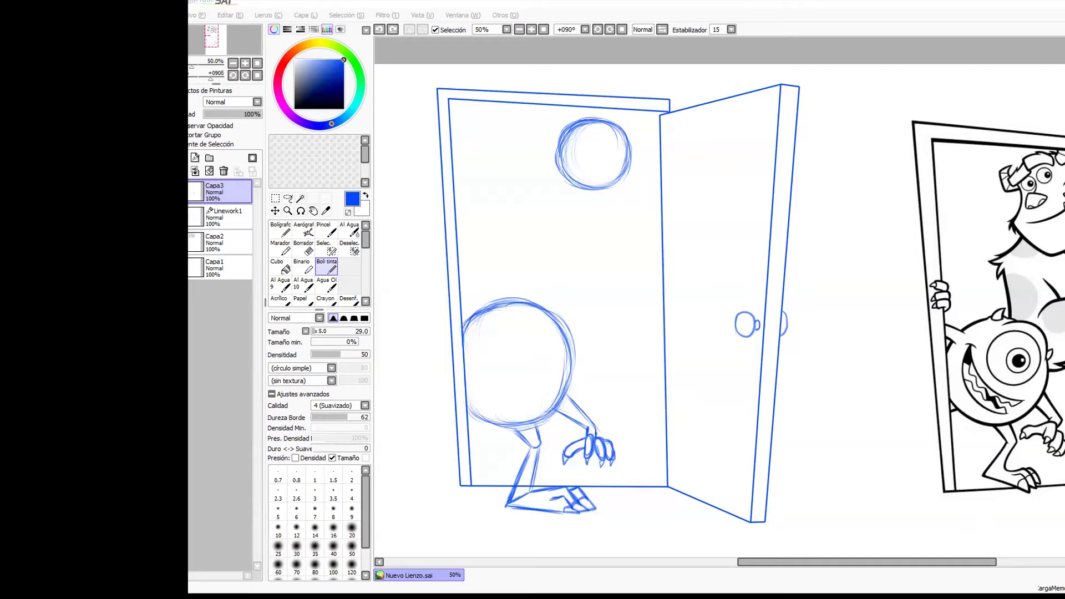
# Sketch the small monster's clawed fingers gripping the frame's left edge and strengthen the upper left curve of the body.
pyautogui.moveTo(453, 264)
pyautogui.mouseDown()
pyautogui.moveTo(445, 275)
pyautogui.moveTo(464, 266)
pyautogui.moveTo(446, 283)
pyautogui.mouseUp()
pyautogui.hotkey('ctrl', 'z')
pyautogui.moveTo(459, 255)
pyautogui.mouseDown()
pyautogui.moveTo(443, 261)
pyautogui.moveTo(450, 255)
pyautogui.mouseUp()
pyautogui.moveTo(443, 267)
pyautogui.mouseDown()
pyautogui.moveTo(465, 269)
pyautogui.moveTo(433, 267)
pyautogui.moveTo(441, 277)
pyautogui.moveTo(432, 288)
pyautogui.mouseUp()
pyautogui.moveTo(463, 326); pyautogui.dragTo(506, 301)
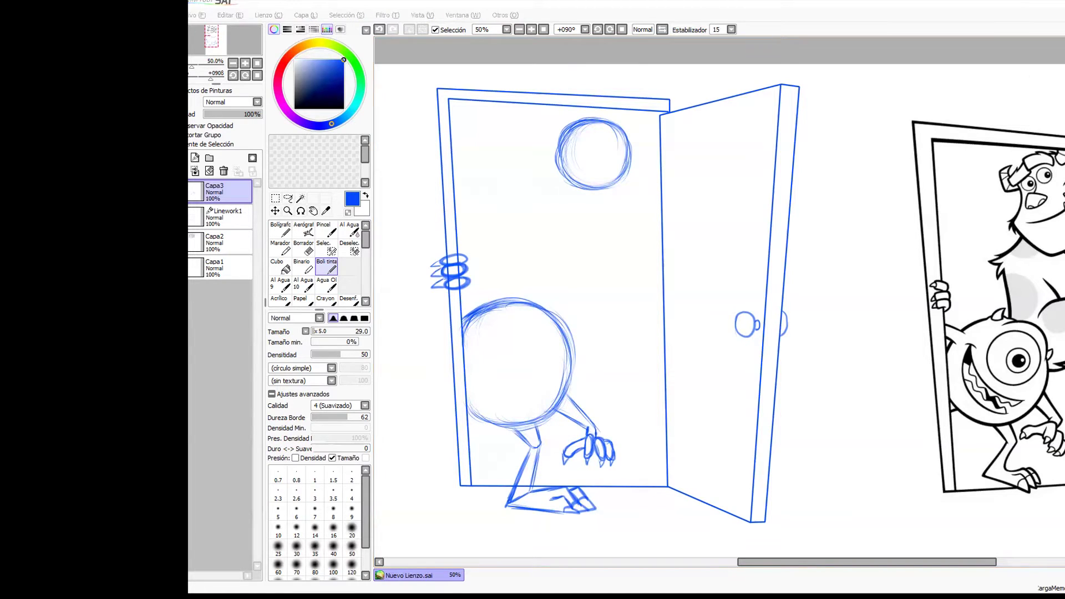
# Clean up the large circle's edge along the door frame and mark where the gripping arm joins the body.
pyautogui.click(1038, 17)
pyautogui.moveTo(453, 289)
pyautogui.mouseDown()
pyautogui.moveTo(425, 330)
pyautogui.moveTo(472, 344)
pyautogui.moveTo(468, 359)
pyautogui.moveTo(438, 311)
pyautogui.moveTo(419, 341)
pyautogui.mouseUp()
pyautogui.press('e')
pyautogui.press('e')
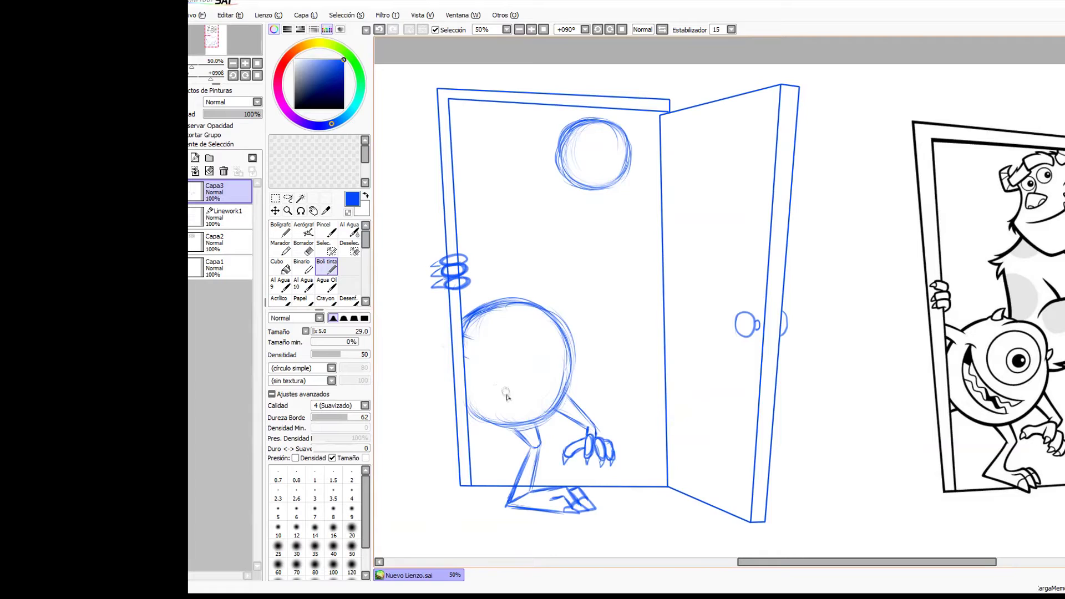
pyautogui.moveTo(511, 222); pyautogui.dragTo(408, 278)
pyautogui.hotkey('ctrl', 'z')
pyautogui.moveTo(514, 335); pyautogui.dragTo(517, 333)
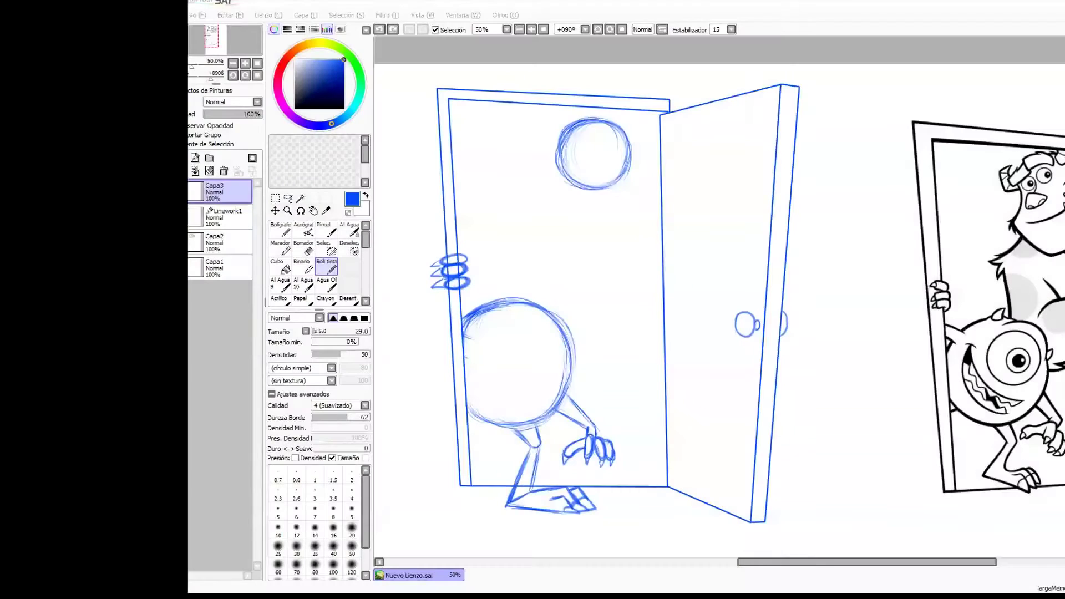
pyautogui.click(813, 24)
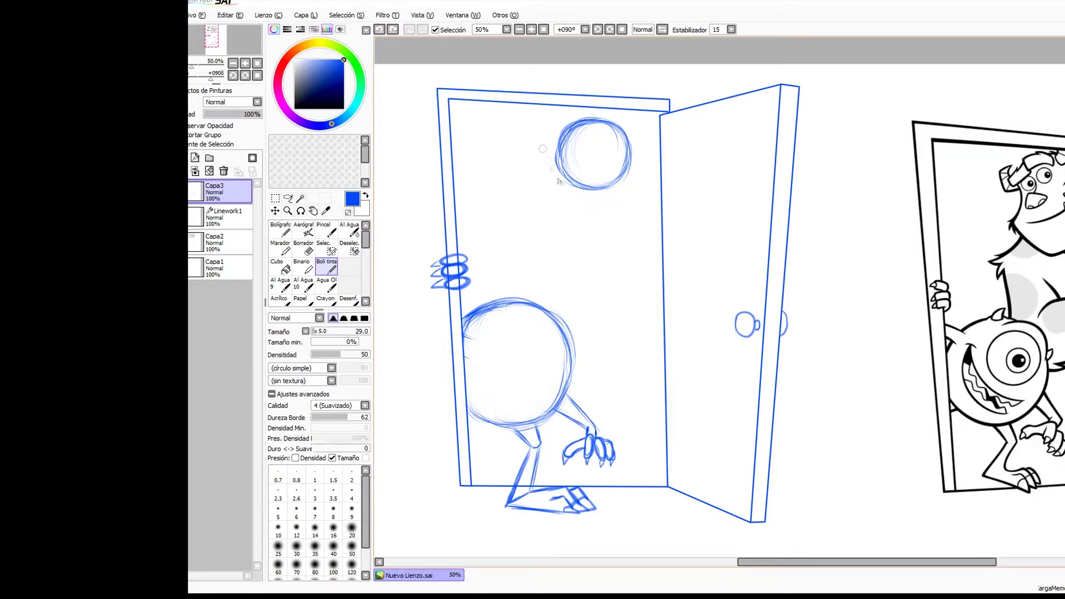
# Sketch the tall monster's wide jaw, two round eyes and nose, erasing the head circle's overlapping lines.
pyautogui.moveTo(561, 169)
pyautogui.mouseDown()
pyautogui.moveTo(557, 230)
pyautogui.moveTo(602, 252)
pyautogui.moveTo(626, 251)
pyautogui.moveTo(646, 221)
pyautogui.moveTo(655, 197)
pyautogui.moveTo(638, 161)
pyautogui.moveTo(657, 200)
pyautogui.mouseUp()
pyautogui.moveTo(569, 153)
pyautogui.mouseDown()
pyautogui.moveTo(585, 167)
pyautogui.moveTo(598, 143)
pyautogui.moveTo(605, 148)
pyautogui.moveTo(593, 136)
pyautogui.moveTo(613, 152)
pyautogui.mouseUp()
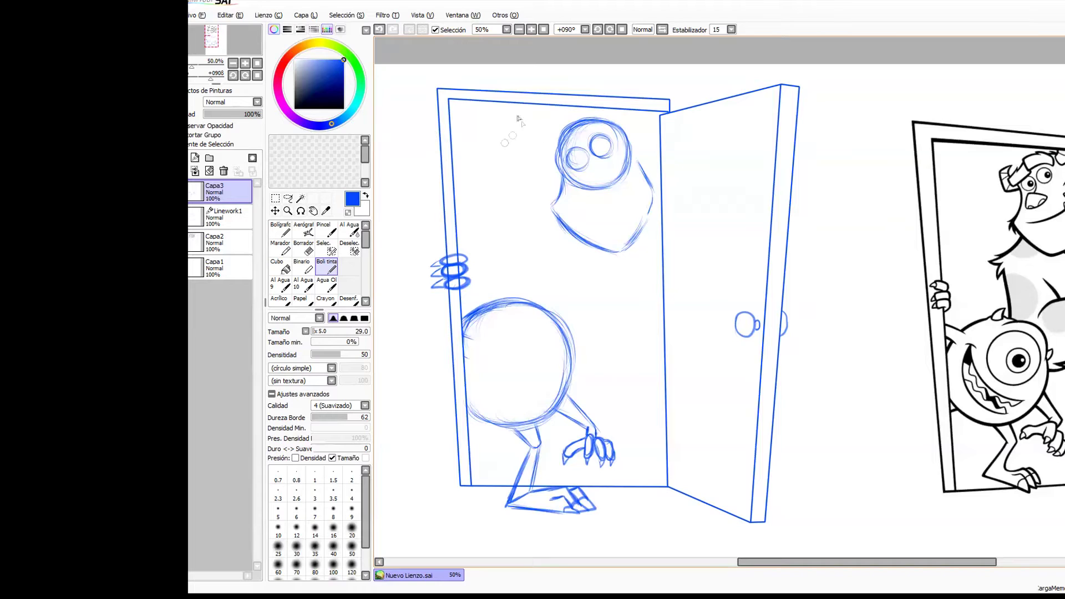
pyautogui.moveTo(572, 198)
pyautogui.mouseDown()
pyautogui.moveTo(588, 182)
pyautogui.moveTo(602, 186)
pyautogui.moveTo(573, 199)
pyautogui.moveTo(598, 191)
pyautogui.moveTo(581, 174)
pyautogui.mouseUp()
pyautogui.press('e')
pyautogui.moveTo(559, 185)
pyautogui.mouseDown()
pyautogui.moveTo(552, 166)
pyautogui.moveTo(610, 186)
pyautogui.moveTo(623, 165)
pyautogui.moveTo(632, 172)
pyautogui.mouseUp()
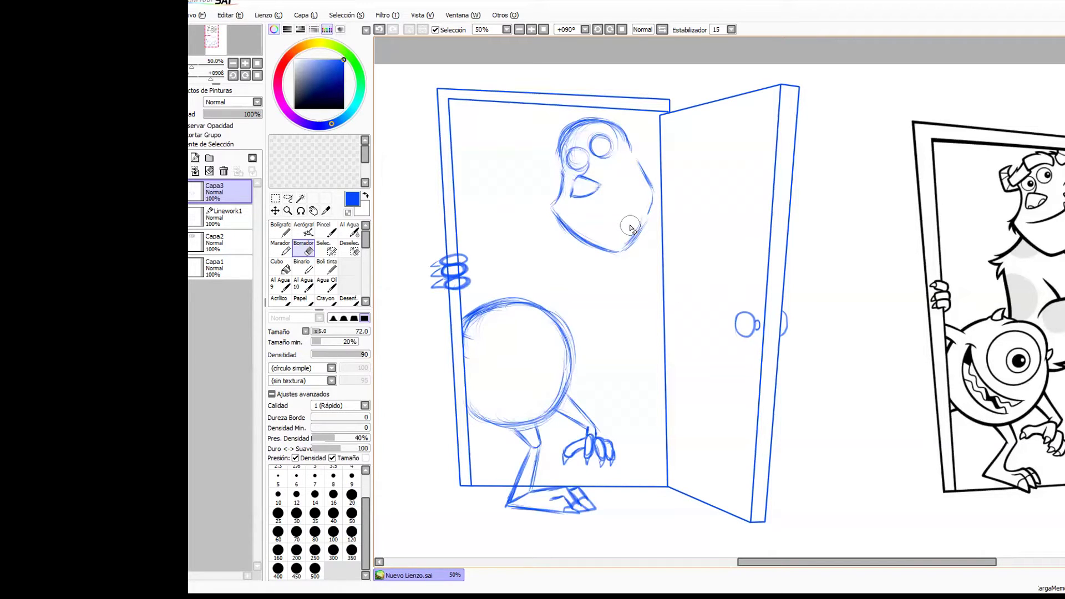
# Sketch the tall monster's thick brow and a curved horn on each side of the head.
pyautogui.moveTo(573, 135)
pyautogui.mouseDown()
pyautogui.moveTo(598, 128)
pyautogui.moveTo(552, 146)
pyautogui.moveTo(558, 155)
pyautogui.moveTo(578, 142)
pyautogui.moveTo(569, 119)
pyautogui.moveTo(606, 117)
pyautogui.mouseUp()
pyautogui.click(326, 266)
pyautogui.moveTo(577, 131)
pyautogui.mouseDown()
pyautogui.moveTo(609, 134)
pyautogui.moveTo(611, 123)
pyautogui.moveTo(586, 134)
pyautogui.moveTo(601, 116)
pyautogui.moveTo(581, 142)
pyautogui.mouseUp()
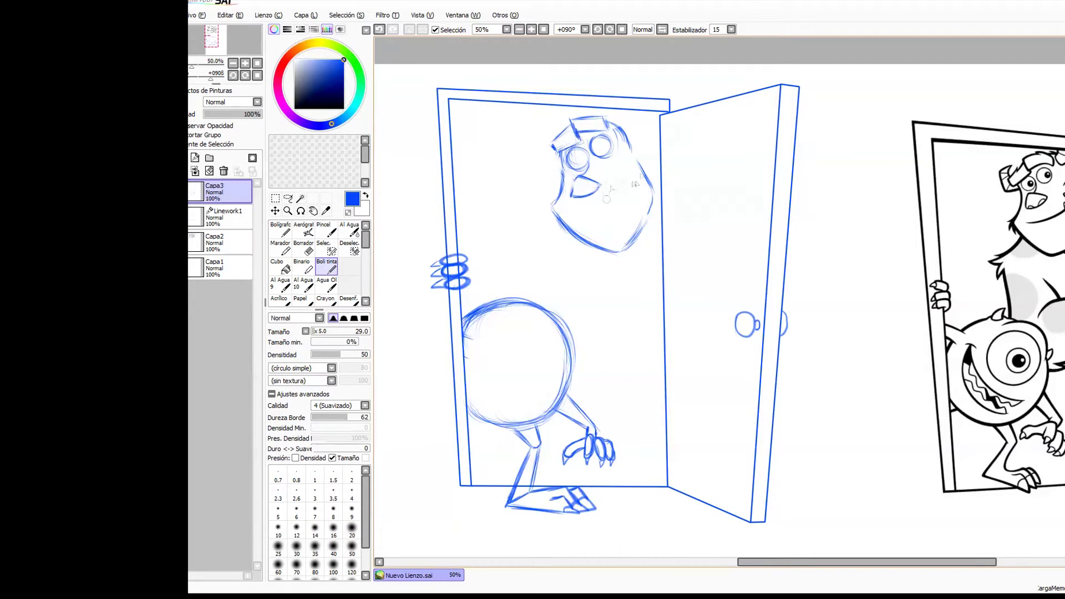
pyautogui.moveTo(553, 159)
pyautogui.mouseDown()
pyautogui.moveTo(536, 133)
pyautogui.moveTo(550, 124)
pyautogui.moveTo(551, 147)
pyautogui.mouseUp()
pyautogui.moveTo(615, 128)
pyautogui.mouseDown()
pyautogui.moveTo(621, 118)
pyautogui.moveTo(626, 139)
pyautogui.moveTo(639, 126)
pyautogui.moveTo(637, 113)
pyautogui.moveTo(623, 117)
pyautogui.mouseUp()
pyautogui.click(303, 247)
pyautogui.click(326, 266)
pyautogui.moveTo(619, 111); pyautogui.dragTo(621, 136)
pyautogui.moveTo(620, 136); pyautogui.dragTo(639, 127)
pyautogui.moveTo(630, 139); pyautogui.dragTo(660, 141)
# Sketch the tall monster's shoulders, torso side, folded arm and curved belly line behind the round body.
pyautogui.moveTo(568, 234)
pyautogui.mouseDown()
pyautogui.moveTo(551, 249)
pyautogui.moveTo(531, 246)
pyautogui.moveTo(543, 252)
pyautogui.moveTo(539, 288)
pyautogui.moveTo(530, 255)
pyautogui.moveTo(543, 310)
pyautogui.mouseUp()
pyautogui.moveTo(538, 271)
pyautogui.mouseDown()
pyautogui.moveTo(543, 313)
pyautogui.moveTo(646, 304)
pyautogui.mouseUp()
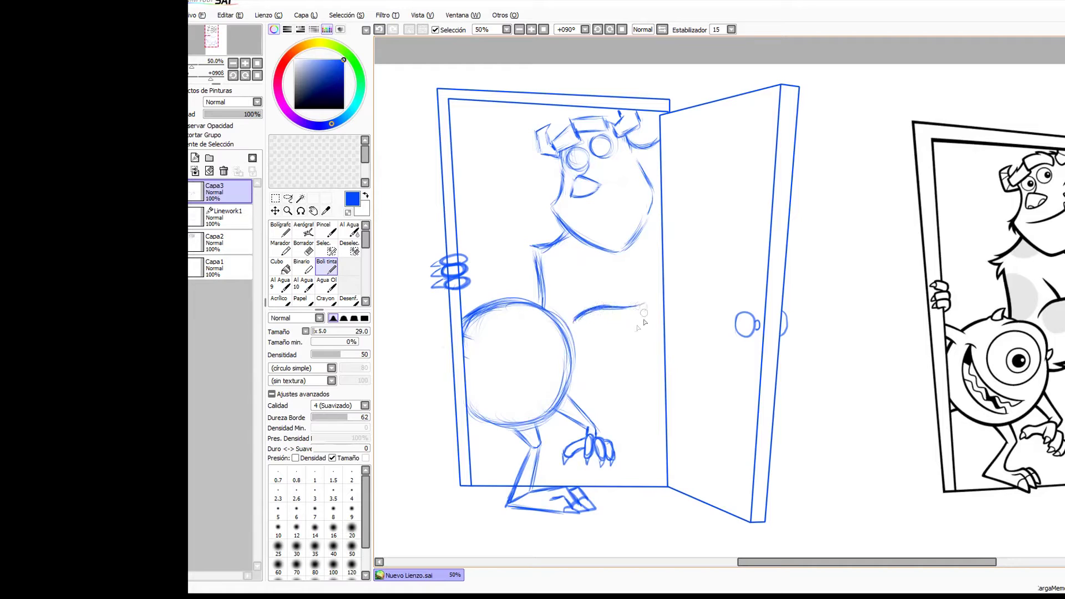
pyautogui.moveTo(574, 379)
pyautogui.mouseDown()
pyautogui.moveTo(639, 368)
pyautogui.moveTo(613, 377)
pyautogui.moveTo(651, 357)
pyautogui.moveTo(610, 386)
pyautogui.moveTo(664, 351)
pyautogui.mouseUp()
pyautogui.moveTo(587, 282); pyautogui.dragTo(599, 306)
pyautogui.moveTo(642, 257)
pyautogui.mouseDown()
pyautogui.moveTo(621, 247)
pyautogui.moveTo(644, 256)
pyautogui.mouseUp()
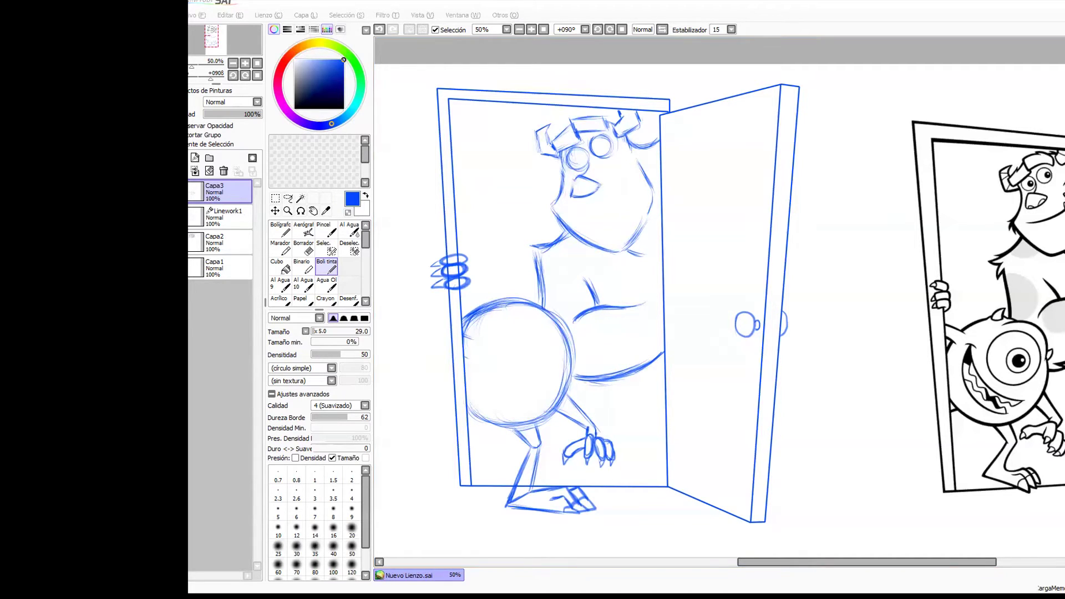
# Sketch the tall monster's leg with a clawed foot and a clawed hand gripping the door's hinge edge.
pyautogui.moveTo(1062, 265); pyautogui.dragTo(971, 274)
pyautogui.scroll(2, 971, 274)
pyautogui.scroll(-2, 971, 274)
pyautogui.moveTo(878, 206); pyautogui.dragTo(987, 192)
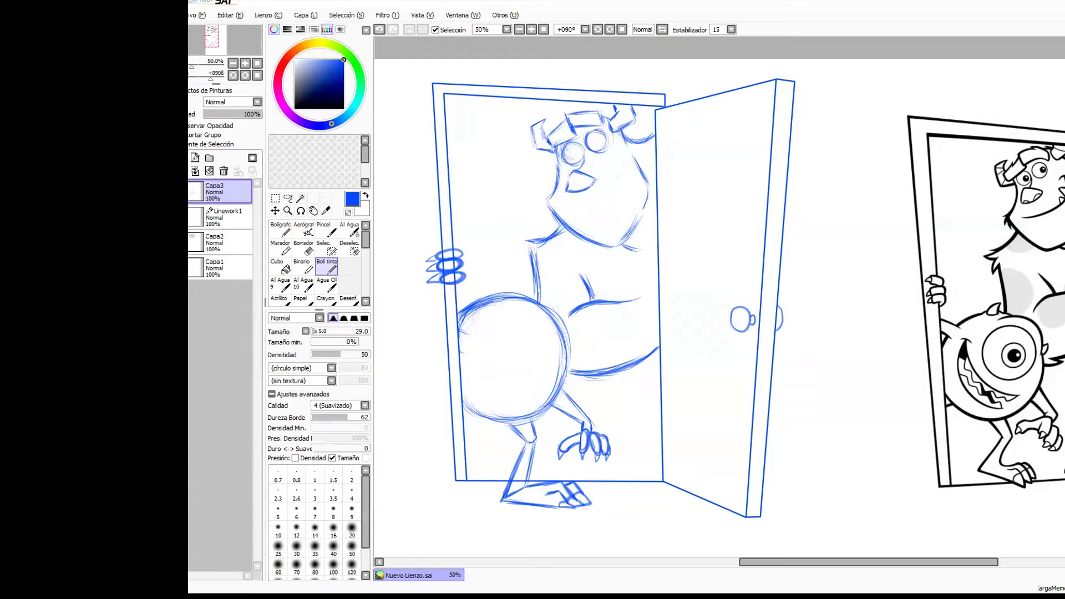
pyautogui.moveTo(614, 377)
pyautogui.mouseDown()
pyautogui.moveTo(626, 401)
pyautogui.moveTo(620, 376)
pyautogui.moveTo(654, 414)
pyautogui.moveTo(623, 387)
pyautogui.moveTo(640, 414)
pyautogui.moveTo(632, 411)
pyautogui.moveTo(626, 438)
pyautogui.moveTo(657, 465)
pyautogui.moveTo(629, 470)
pyautogui.moveTo(623, 485)
pyautogui.moveTo(629, 493)
pyautogui.moveTo(646, 474)
pyautogui.moveTo(634, 486)
pyautogui.moveTo(652, 486)
pyautogui.moveTo(637, 498)
pyautogui.moveTo(664, 482)
pyautogui.mouseUp()
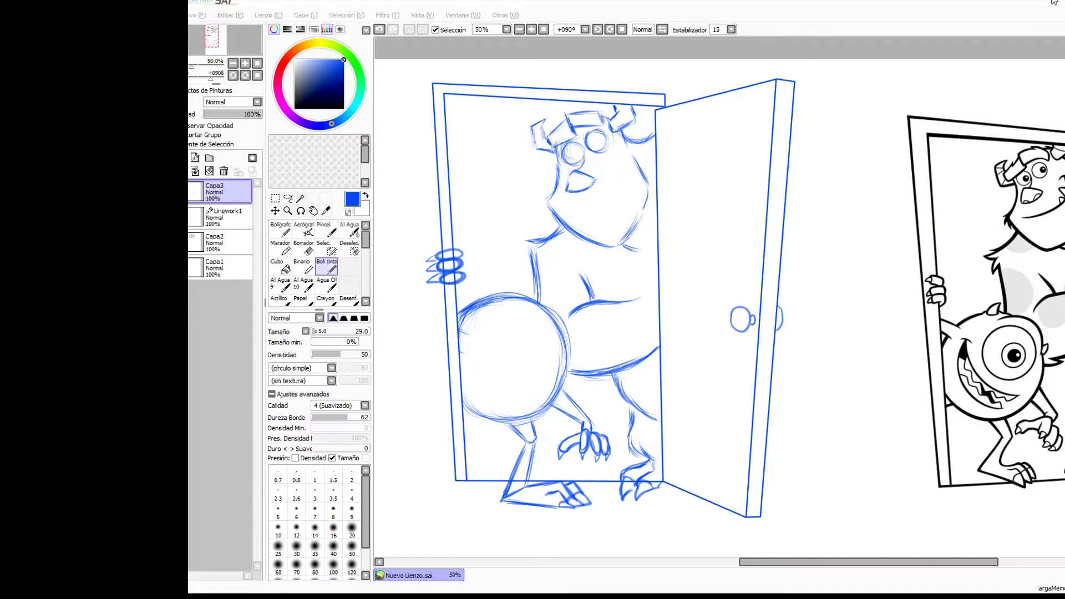
pyautogui.moveTo(649, 300)
pyautogui.mouseDown()
pyautogui.moveTo(666, 314)
pyautogui.moveTo(645, 304)
pyautogui.moveTo(674, 292)
pyautogui.moveTo(667, 308)
pyautogui.moveTo(642, 294)
pyautogui.moveTo(659, 276)
pyautogui.moveTo(646, 282)
pyautogui.moveTo(678, 276)
pyautogui.moveTo(644, 279)
pyautogui.moveTo(640, 268)
pyautogui.moveTo(672, 256)
pyautogui.moveTo(678, 301)
pyautogui.moveTo(680, 265)
pyautogui.mouseUp()
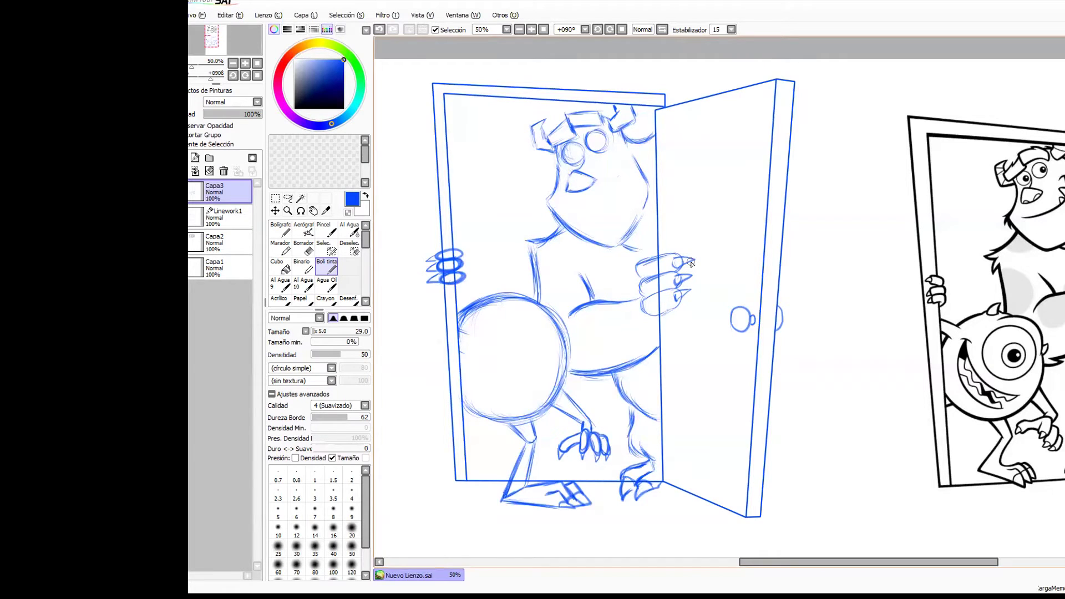
# Erase the upper part of the small monster's circle and redraw it as a flatter, broader body outline.
pyautogui.moveTo(498, 309)
pyautogui.mouseDown()
pyautogui.moveTo(558, 309)
pyautogui.moveTo(565, 329)
pyautogui.moveTo(561, 317)
pyautogui.moveTo(496, 307)
pyautogui.moveTo(536, 296)
pyautogui.moveTo(569, 327)
pyautogui.moveTo(565, 313)
pyautogui.moveTo(557, 345)
pyautogui.mouseUp()
pyautogui.press('e')
pyautogui.moveTo(508, 312)
pyautogui.mouseDown()
pyautogui.moveTo(550, 332)
pyautogui.moveTo(550, 371)
pyautogui.mouseUp()
pyautogui.moveTo(470, 306)
pyautogui.mouseDown()
pyautogui.moveTo(405, 317)
pyautogui.moveTo(501, 291)
pyautogui.mouseUp()
pyautogui.press('n')
pyautogui.moveTo(458, 304)
pyautogui.mouseDown()
pyautogui.moveTo(516, 289)
pyautogui.moveTo(542, 298)
pyautogui.moveTo(569, 332)
pyautogui.mouseUp()
pyautogui.press('e')
pyautogui.moveTo(569, 332)
pyautogui.mouseDown()
pyautogui.moveTo(528, 320)
pyautogui.moveTo(517, 279)
pyautogui.moveTo(491, 303)
pyautogui.moveTo(545, 303)
pyautogui.moveTo(532, 296)
pyautogui.moveTo(564, 317)
pyautogui.moveTo(566, 358)
pyautogui.mouseUp()
pyautogui.press('n')
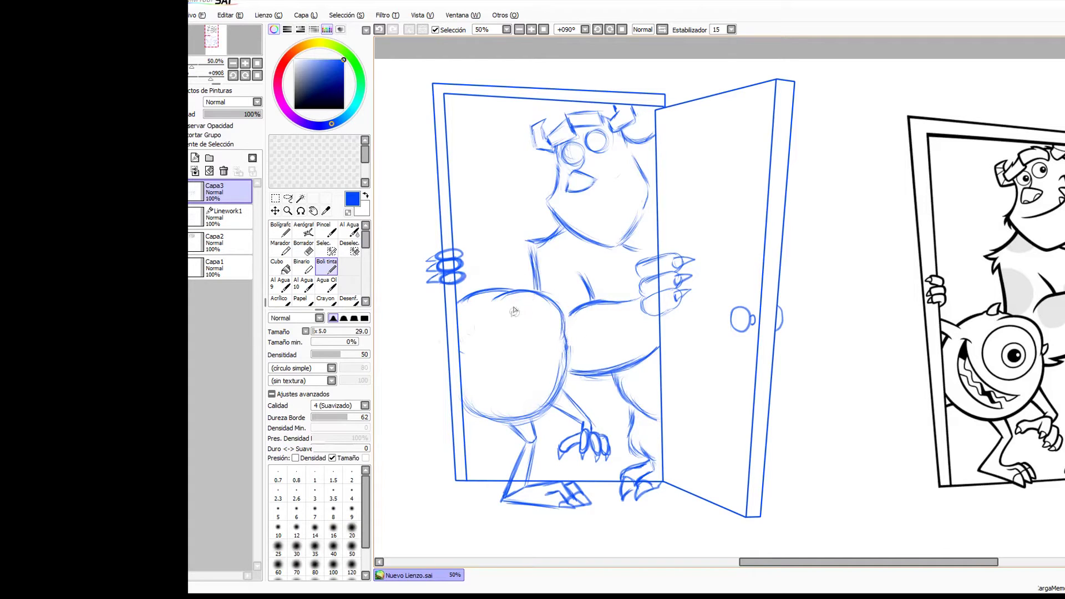
# Sketch a large eye circle on the small monster's body, select it with the lasso and transform it into place.
pyautogui.moveTo(514, 305)
pyautogui.mouseDown()
pyautogui.moveTo(495, 352)
pyautogui.moveTo(544, 359)
pyautogui.moveTo(501, 312)
pyautogui.moveTo(556, 336)
pyautogui.moveTo(536, 359)
pyautogui.mouseUp()
pyautogui.click(288, 198)
pyautogui.moveTo(535, 297)
pyautogui.mouseDown()
pyautogui.moveTo(483, 350)
pyautogui.moveTo(553, 351)
pyautogui.moveTo(552, 303)
pyautogui.mouseUp()
pyautogui.hotkey('ctrl', 't')
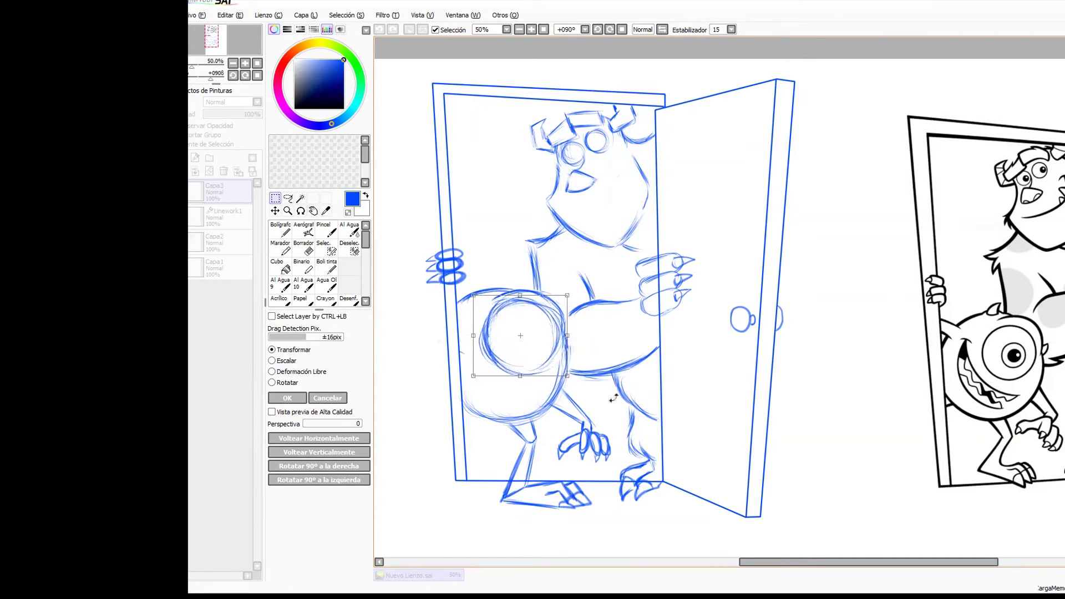
pyautogui.press('Return')
# Erase stray lines around the small monster's eye circle and redraw its outline cleanly.
pyautogui.press('n')
pyautogui.moveTo(494, 316)
pyautogui.mouseDown()
pyautogui.moveTo(552, 335)
pyautogui.moveTo(571, 327)
pyautogui.moveTo(545, 308)
pyautogui.moveTo(493, 327)
pyautogui.mouseUp()
pyautogui.press('e')
pyautogui.moveTo(541, 308); pyautogui.dragTo(546, 353)
pyautogui.press('n')
pyautogui.moveTo(489, 324)
pyautogui.mouseDown()
pyautogui.moveTo(533, 303)
pyautogui.moveTo(557, 335)
pyautogui.moveTo(537, 366)
pyautogui.mouseUp()
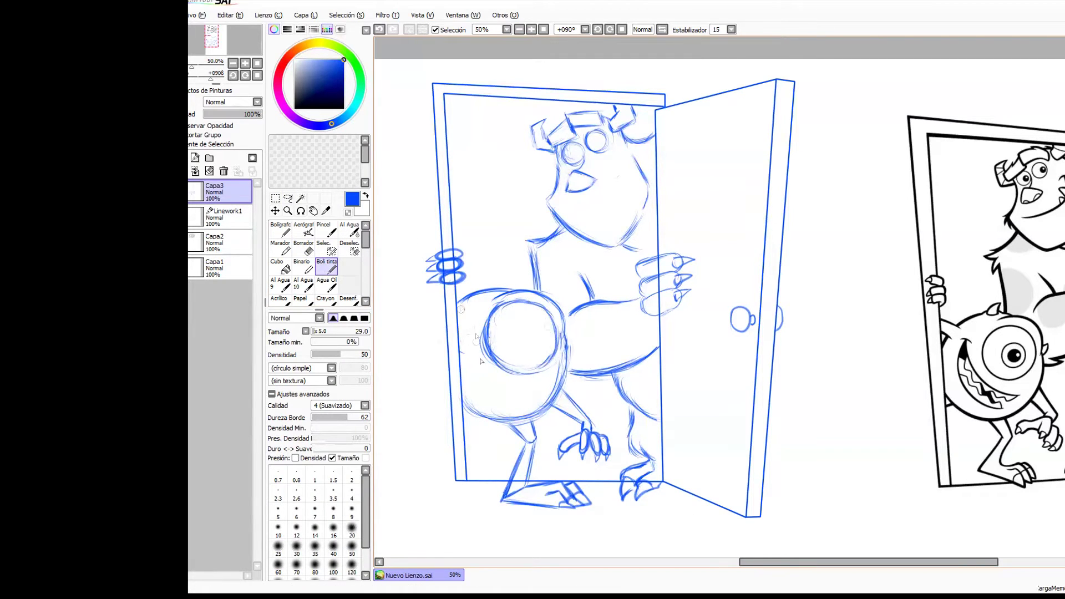
# Sketch the small monster's wide open grin with curved lip lines and zigzag teeth below the eye.
pyautogui.moveTo(460, 339)
pyautogui.mouseDown()
pyautogui.moveTo(473, 340)
pyautogui.moveTo(491, 375)
pyautogui.moveTo(521, 386)
pyautogui.mouseUp()
pyautogui.moveTo(465, 341)
pyautogui.mouseDown()
pyautogui.moveTo(496, 378)
pyautogui.moveTo(532, 388)
pyautogui.mouseUp()
pyautogui.moveTo(465, 343)
pyautogui.mouseDown()
pyautogui.moveTo(479, 366)
pyautogui.moveTo(540, 388)
pyautogui.moveTo(476, 389)
pyautogui.moveTo(509, 405)
pyautogui.mouseUp()
pyautogui.moveTo(464, 373); pyautogui.dragTo(534, 409)
pyautogui.moveTo(472, 368)
pyautogui.mouseDown()
pyautogui.moveTo(482, 382)
pyautogui.moveTo(533, 391)
pyautogui.mouseUp()
pyautogui.press('e')
pyautogui.moveTo(467, 377); pyautogui.dragTo(532, 404)
pyautogui.press('n')
pyautogui.moveTo(465, 371)
pyautogui.mouseDown()
pyautogui.moveTo(525, 410)
pyautogui.moveTo(535, 402)
pyautogui.mouseUp()
pyautogui.moveTo(463, 375)
pyautogui.mouseDown()
pyautogui.moveTo(498, 403)
pyautogui.moveTo(531, 408)
pyautogui.mouseUp()
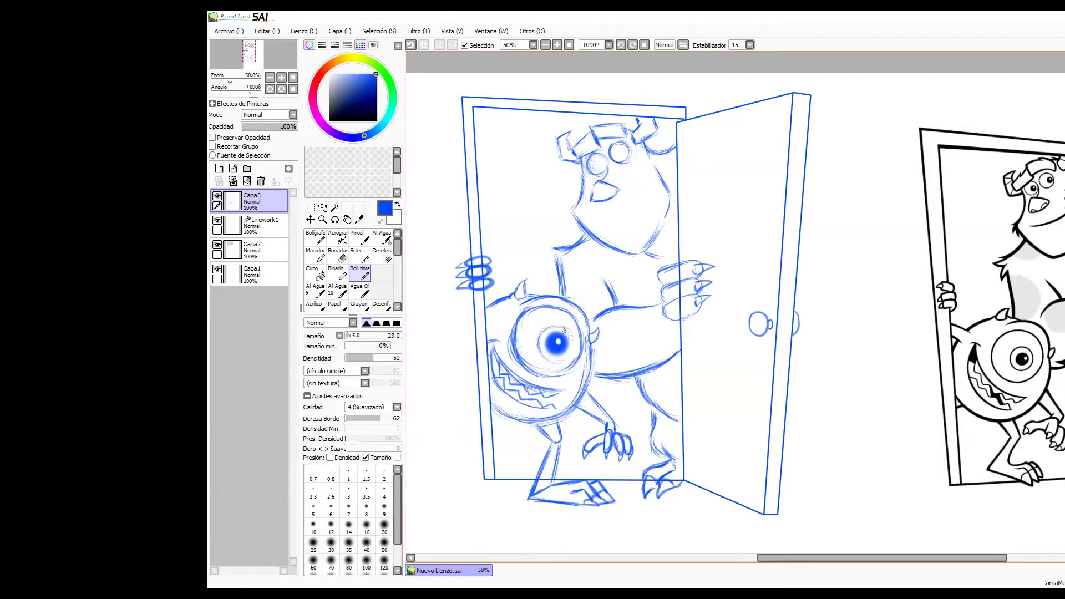
# Sketch the small monster's iris ring and the tall monster's curved smile with a pointed tooth.
pyautogui.moveTo(573, 347)
pyautogui.mouseDown()
pyautogui.moveTo(561, 361)
pyautogui.moveTo(547, 358)
pyautogui.mouseUp()
pyautogui.moveTo(606, 218)
pyautogui.mouseDown()
pyautogui.moveTo(640, 206)
pyautogui.moveTo(644, 172)
pyautogui.moveTo(611, 218)
pyautogui.moveTo(639, 180)
pyautogui.moveTo(636, 210)
pyautogui.moveTo(640, 188)
pyautogui.mouseUp()
pyautogui.moveTo(636, 194); pyautogui.dragTo(645, 197)
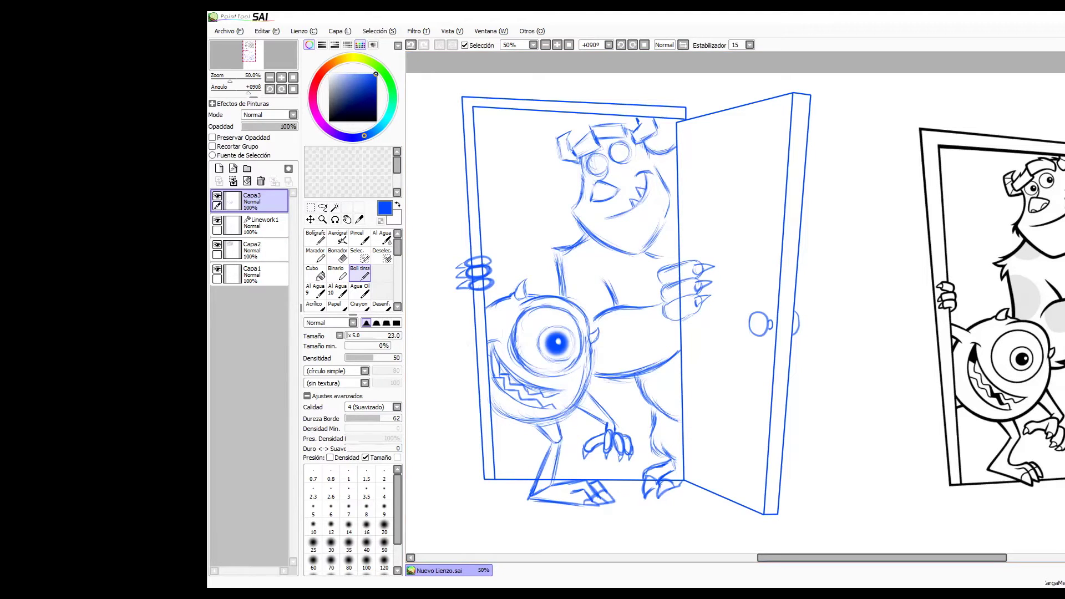
# Draw a solid pupil in each of the tall monster's eyes and add the lower line of its nose.
pyautogui.moveTo(956, 302); pyautogui.dragTo(832, 290)
pyautogui.hotkey('ctrl', 'z')
pyautogui.moveTo(599, 163); pyautogui.dragTo(600, 165)
pyautogui.hotkey('ctrl', 'z')
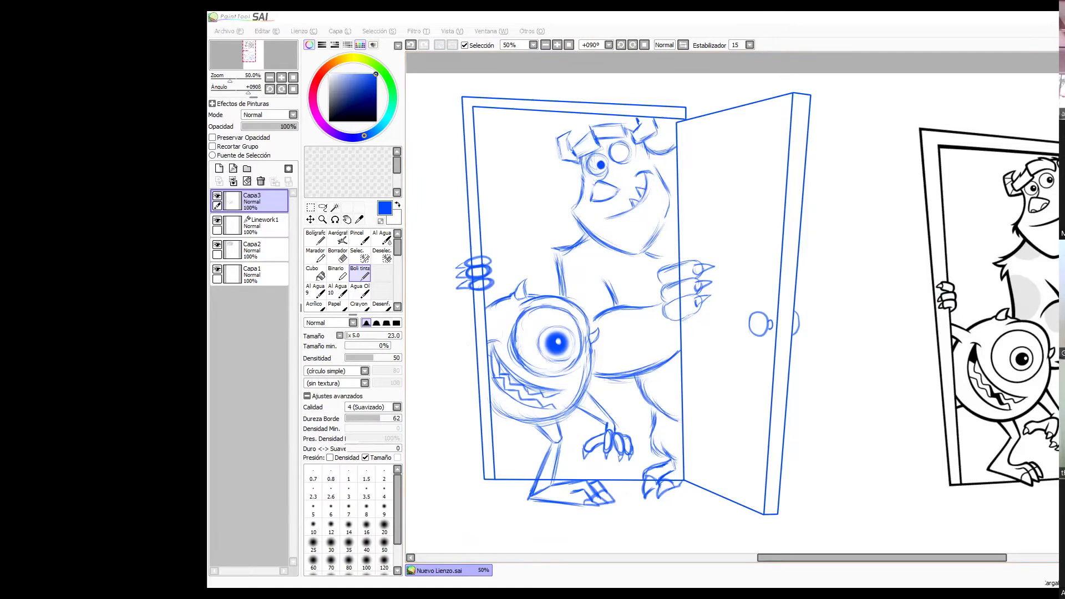
pyautogui.moveTo(624, 154); pyautogui.dragTo(623, 153)
pyautogui.moveTo(592, 198); pyautogui.dragTo(617, 194)
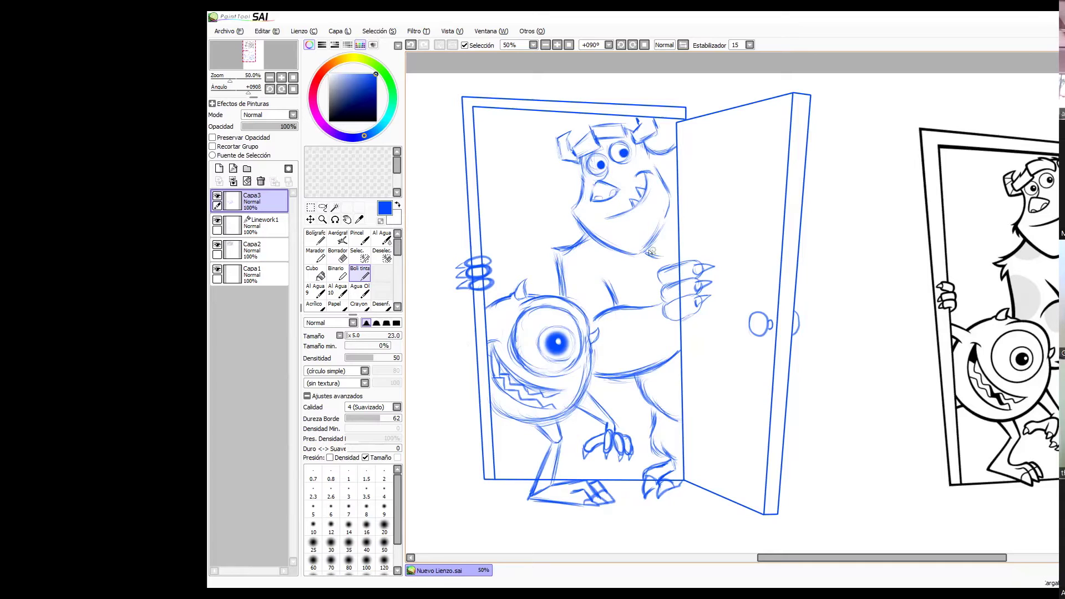
# Add white highlights to the tall monster's pupils at density 90, and lower the sketch layer's opacity to 63%.
pyautogui.moveTo(715, 177); pyautogui.dragTo(690, 191)
pyautogui.rightClick(690, 191)
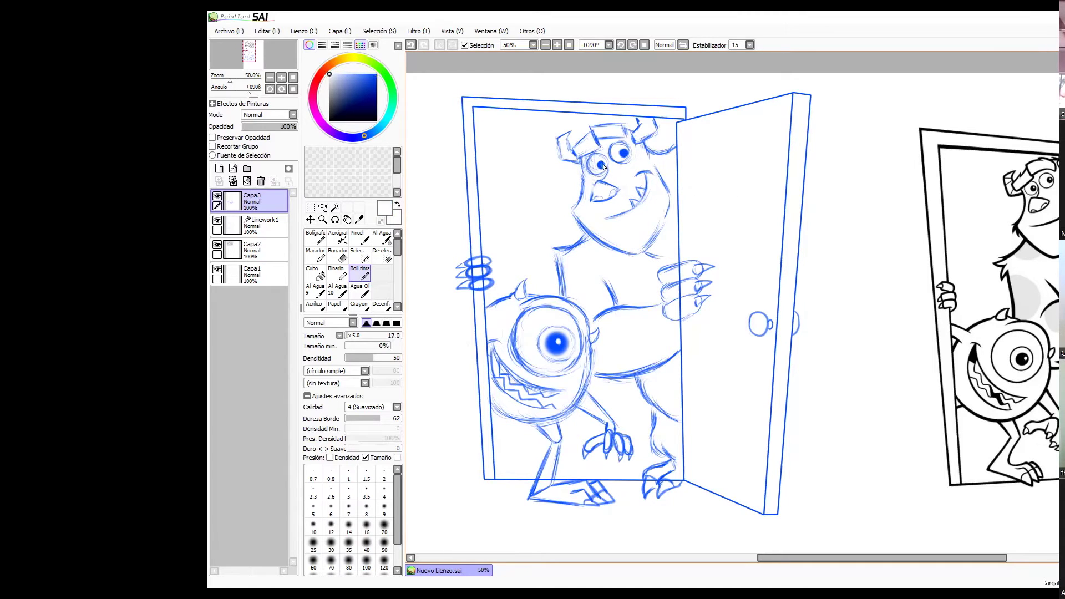
pyautogui.press('9')
pyautogui.click(601, 164)
pyautogui.hotkey('ctrl', 'z')
pyautogui.hotkey('ctrl', 'z')
pyautogui.moveTo(627, 166); pyautogui.dragTo(604, 169)
pyautogui.click(602, 165)
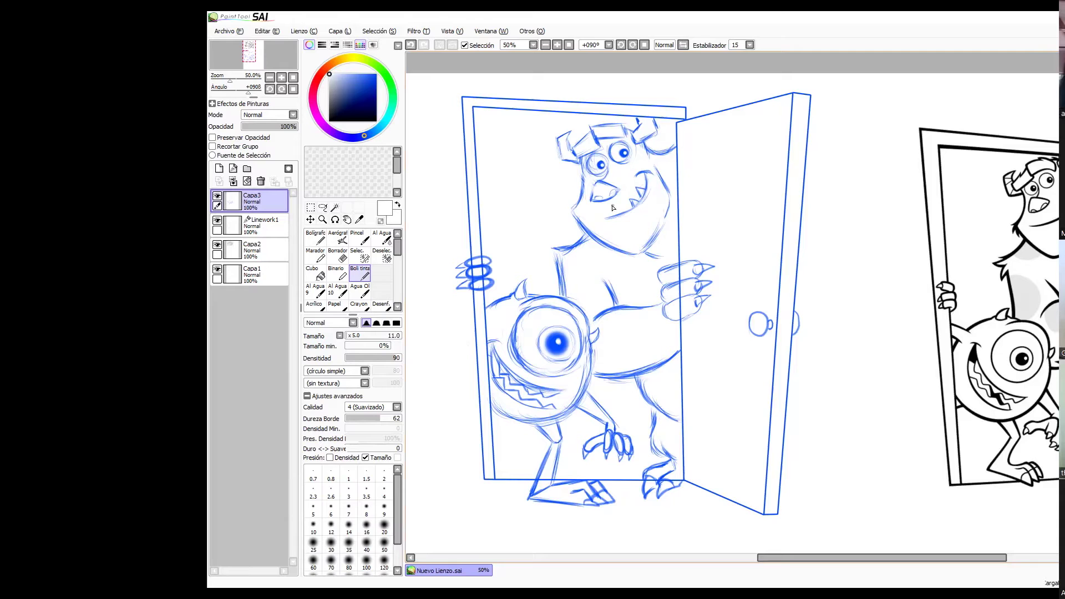
pyautogui.moveTo(289, 126)
pyautogui.mouseDown()
pyautogui.moveTo(263, 129)
pyautogui.moveTo(277, 128)
pyautogui.mouseUp()
# On a new layer, ink the small monster's hand on the door frame and its first horn in black at brush size 18.
pyautogui.click(219, 168)
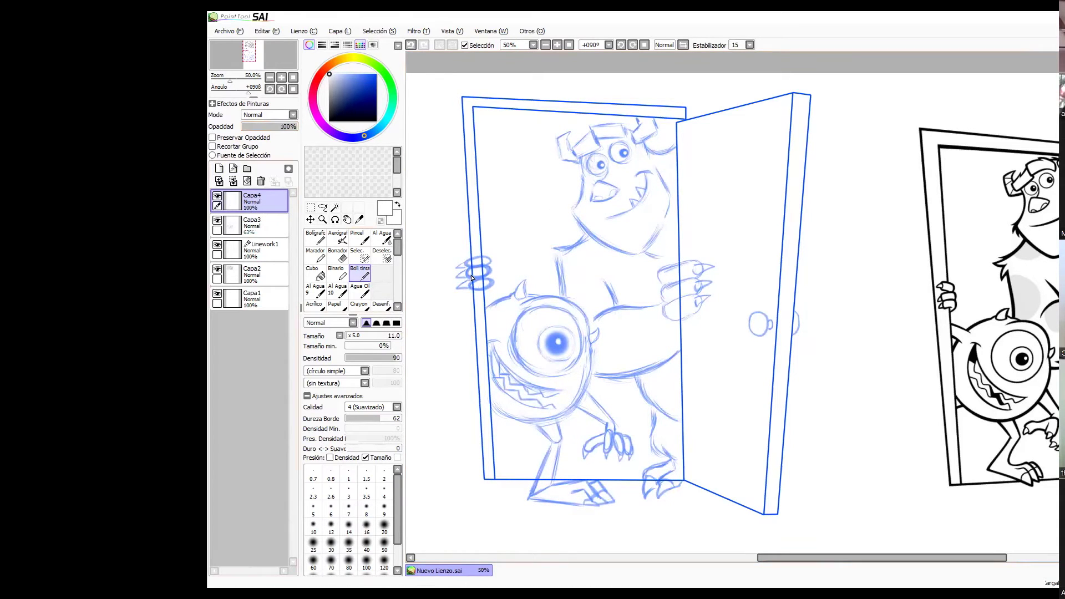
pyautogui.click(330, 121)
pyautogui.click(348, 335)
pyautogui.moveTo(470, 258)
pyautogui.mouseDown()
pyautogui.moveTo(491, 261)
pyautogui.moveTo(494, 285)
pyautogui.moveTo(482, 278)
pyautogui.mouseUp()
pyautogui.moveTo(465, 261)
pyautogui.mouseDown()
pyautogui.moveTo(460, 285)
pyautogui.moveTo(508, 298)
pyautogui.moveTo(527, 279)
pyautogui.moveTo(515, 298)
pyautogui.moveTo(545, 296)
pyautogui.mouseUp()
pyautogui.hotkey('ctrl', 'z')
pyautogui.hotkey('ctrl', 'z')
# Ink the small monster's round body outline and second horn in black.
pyautogui.moveTo(522, 305)
pyautogui.mouseDown()
pyautogui.moveTo(555, 298)
pyautogui.moveTo(590, 340)
pyautogui.moveTo(538, 301)
pyautogui.moveTo(598, 328)
pyautogui.moveTo(594, 343)
pyautogui.moveTo(542, 422)
pyautogui.moveTo(493, 407)
pyautogui.moveTo(573, 417)
pyautogui.moveTo(594, 347)
pyautogui.mouseUp()
pyautogui.hotkey('ctrl', 'z')
pyautogui.hotkey('ctrl', 'z')
pyautogui.hotkey('ctrl', 'z')
pyautogui.hotkey('ctrl', 'z')
pyautogui.hotkey('ctrl', 'z')
pyautogui.hotkey('ctrl', 'z')
pyautogui.moveTo(491, 407)
pyautogui.mouseDown()
pyautogui.moveTo(533, 423)
pyautogui.moveTo(587, 381)
pyautogui.moveTo(538, 423)
pyautogui.moveTo(591, 348)
pyautogui.moveTo(507, 414)
pyautogui.moveTo(551, 420)
pyautogui.moveTo(592, 342)
pyautogui.mouseUp()
pyautogui.hotkey('ctrl', 'z')
pyautogui.hotkey('ctrl', 'z')
pyautogui.hotkey('ctrl', 'z')
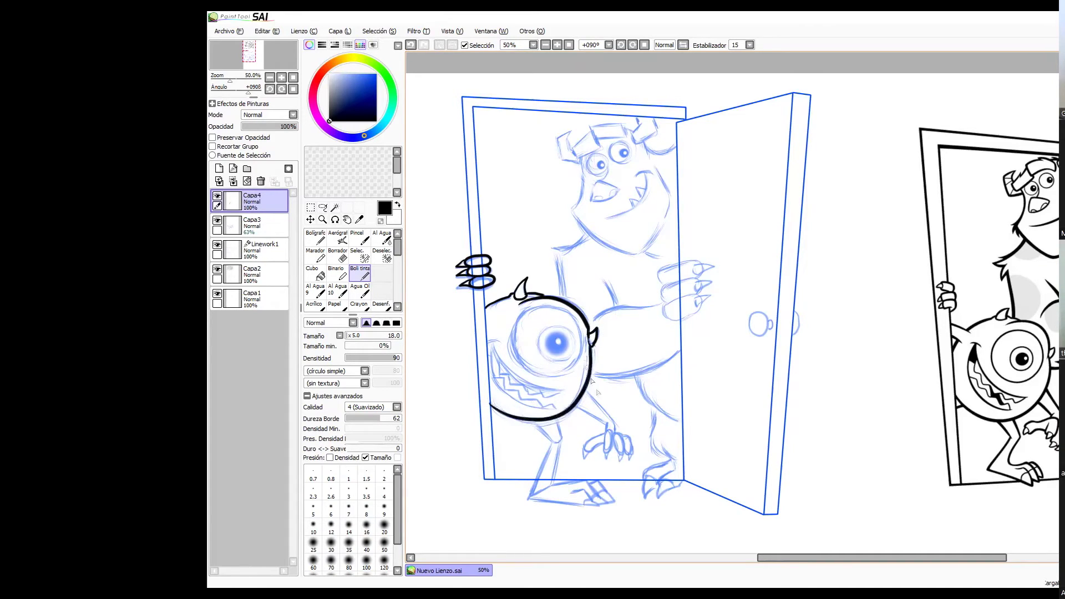
# Ink the small monster's leg, clawed foot, arm and clawed hand in black.
pyautogui.moveTo(533, 421); pyautogui.dragTo(551, 442)
pyautogui.moveTo(560, 420); pyautogui.dragTo(554, 480)
pyautogui.moveTo(551, 444)
pyautogui.mouseDown()
pyautogui.moveTo(526, 500)
pyautogui.moveTo(563, 502)
pyautogui.moveTo(582, 488)
pyautogui.moveTo(554, 481)
pyautogui.moveTo(592, 487)
pyautogui.moveTo(605, 497)
pyautogui.moveTo(594, 508)
pyautogui.moveTo(599, 494)
pyautogui.moveTo(614, 502)
pyautogui.mouseUp()
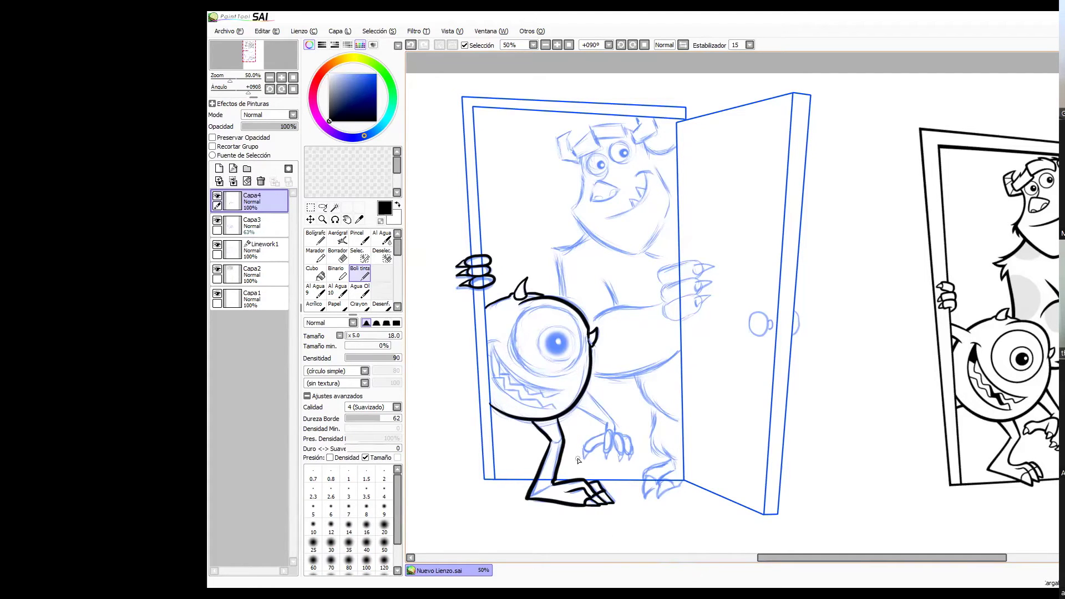
pyautogui.moveTo(484, 334)
pyautogui.mouseDown()
pyautogui.moveTo(556, 310)
pyautogui.moveTo(461, 319)
pyautogui.moveTo(504, 296)
pyautogui.mouseUp()
pyautogui.hotkey('ctrl', 'z')
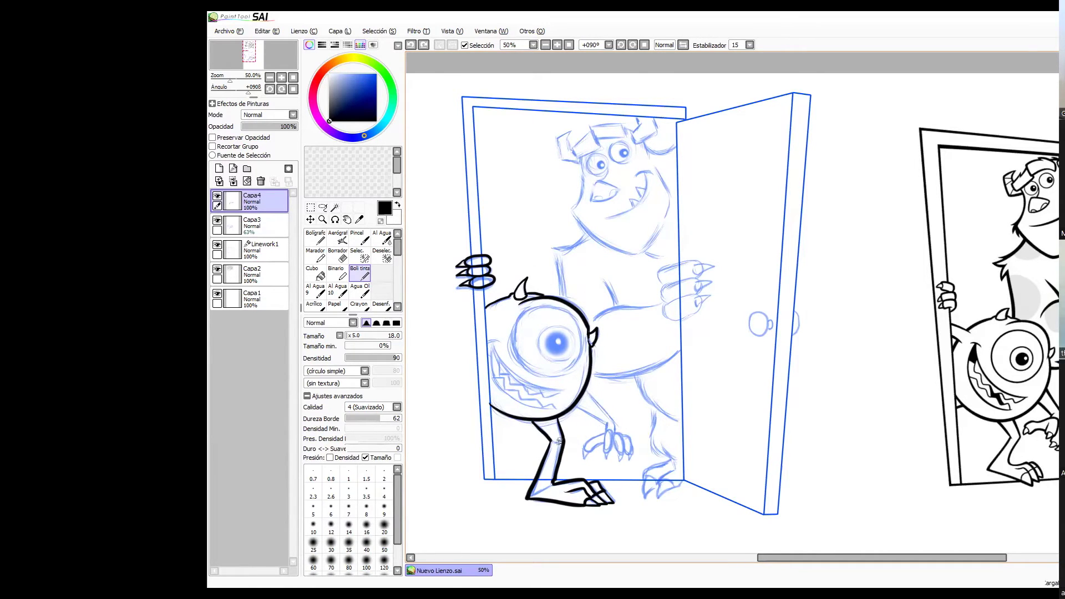
pyautogui.moveTo(585, 392)
pyautogui.mouseDown()
pyautogui.moveTo(613, 423)
pyautogui.moveTo(577, 409)
pyautogui.moveTo(609, 440)
pyautogui.moveTo(606, 430)
pyautogui.moveTo(606, 455)
pyautogui.moveTo(611, 432)
pyautogui.moveTo(628, 452)
pyautogui.moveTo(583, 453)
pyautogui.moveTo(612, 453)
pyautogui.mouseUp()
pyautogui.hotkey('ctrl', 'z')
pyautogui.hotkey('ctrl', 'z')
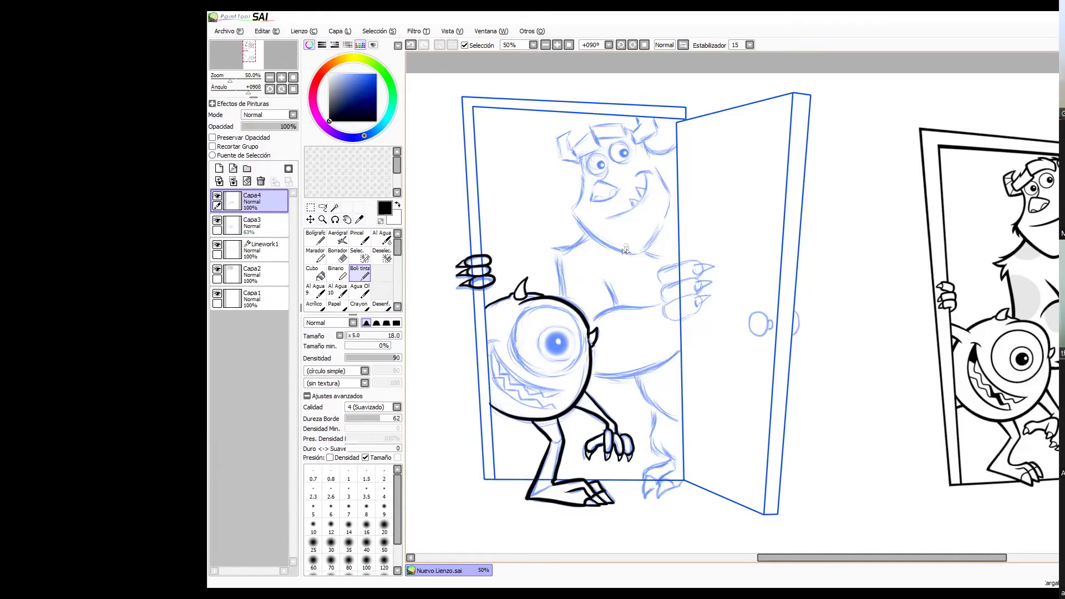
# Ink the thick outer circle of the small monster's eye in black.
pyautogui.moveTo(551, 309)
pyautogui.mouseDown()
pyautogui.moveTo(556, 373)
pyautogui.moveTo(581, 325)
pyautogui.moveTo(534, 319)
pyautogui.moveTo(586, 339)
pyautogui.moveTo(566, 322)
pyautogui.mouseUp()
pyautogui.hotkey('ctrl', 'z')
pyautogui.hotkey('ctrl', 'z')
pyautogui.hotkey('ctrl', 'z')
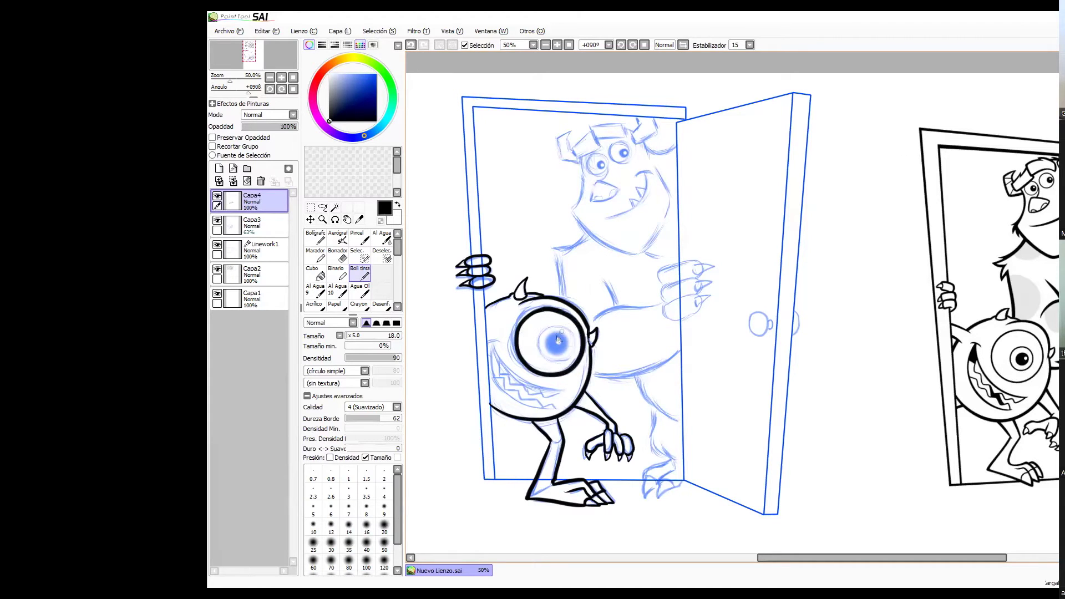
# Try to stamp the iris as a solid black disc in the middle of the small monster's eye.
pyautogui.moveTo(557, 341); pyautogui.dragTo(576, 339)
pyautogui.moveTo(380, 419); pyautogui.dragTo(407, 424)
pyautogui.click(557, 344)
pyautogui.hotkey('ctrl', 'z')
pyautogui.moveTo(760, 237); pyautogui.dragTo(788, 236)
pyautogui.moveTo(558, 341)
pyautogui.mouseDown()
pyautogui.moveTo(584, 341)
pyautogui.moveTo(584, 325)
pyautogui.moveTo(561, 325)
pyautogui.moveTo(562, 340)
pyautogui.mouseUp()
pyautogui.click(558, 344)
pyautogui.hotkey('ctrl', 'z')
# Set the brush to quality 1 (Rápido), edge hardness 100 and the hardest edge shape.
pyautogui.click(396, 407)
pyautogui.click(364, 417)
pyautogui.click(558, 344)
pyautogui.click(396, 322)
# Stamp a black disc and a slightly smaller white disc in the small monster's eye to form the iris ring.
pyautogui.moveTo(556, 345)
pyautogui.mouseDown()
pyautogui.moveTo(569, 345)
pyautogui.moveTo(543, 344)
pyautogui.moveTo(561, 345)
pyautogui.mouseUp()
pyautogui.click(555, 346)
pyautogui.click(555, 346)
pyautogui.press('x')
pyautogui.click(556, 344)
pyautogui.moveTo(622, 371); pyautogui.dragTo(632, 384)
pyautogui.rightClick(552, 300)
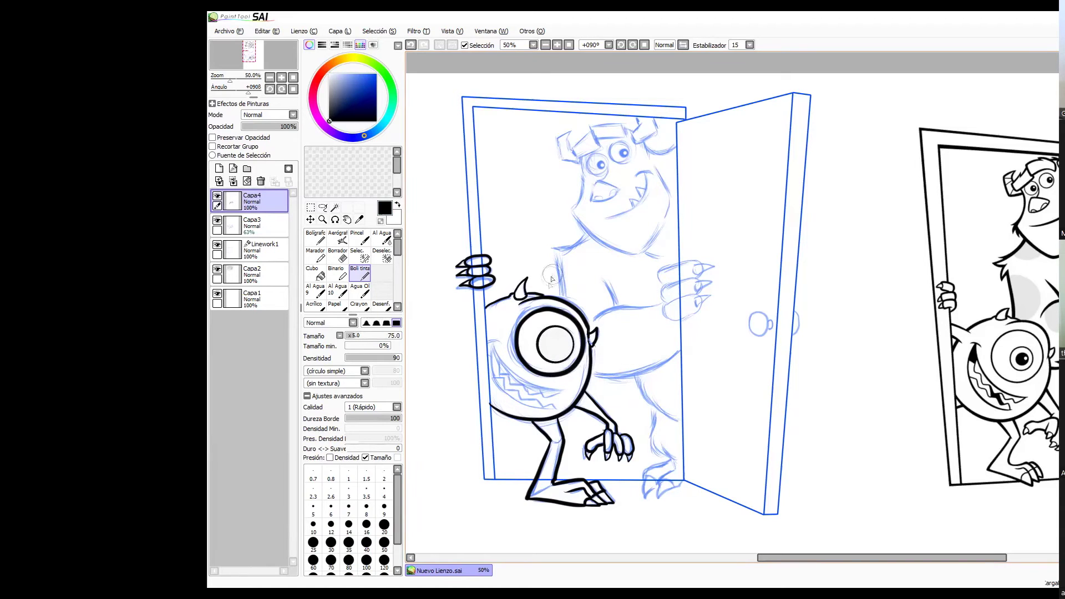
# Stamp a black pupil inside the iris ring and add a small white highlight to it.
pyautogui.click(556, 345)
pyautogui.click(555, 345)
pyautogui.rightClick(666, 391)
pyautogui.moveTo(580, 339); pyautogui.dragTo(565, 342)
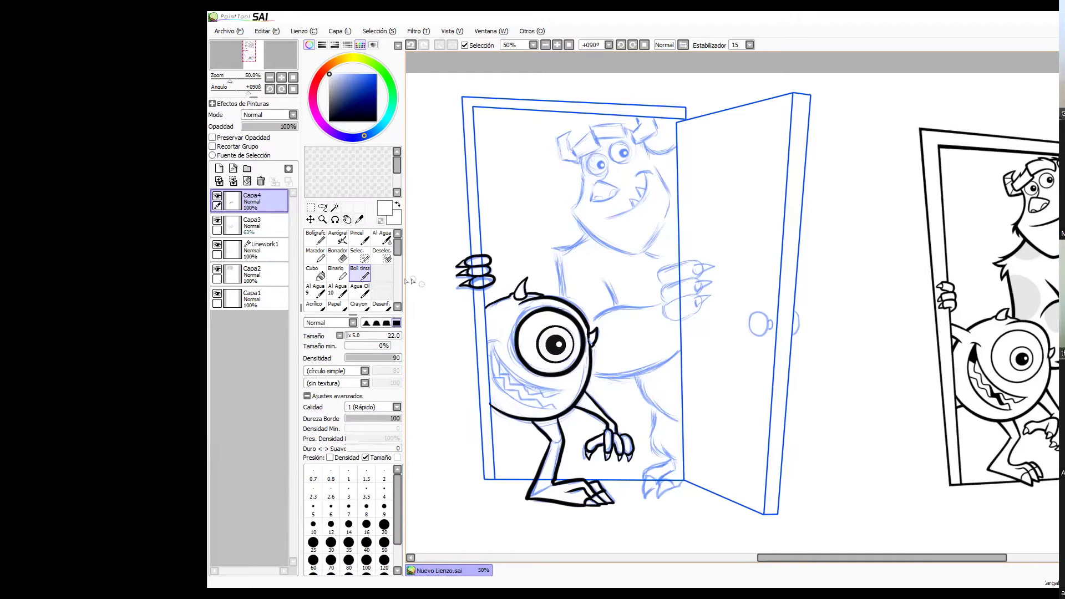
pyautogui.hotkey('ctrl', 'z')
# Try to ink the small monster's smile line in black.
pyautogui.rightClick(516, 311)
pyautogui.moveTo(487, 342); pyautogui.dragTo(499, 340)
pyautogui.moveTo(492, 343)
pyautogui.mouseDown()
pyautogui.moveTo(514, 371)
pyautogui.moveTo(567, 395)
pyautogui.mouseUp()
pyautogui.hotkey('ctrl', 'z')
# Delete the layer Capa4 with the freehand black ink.
pyautogui.click(232, 181)
pyautogui.moveTo(284, 127)
pyautogui.mouseDown()
pyautogui.moveTo(261, 132)
pyautogui.moveTo(309, 152)
pyautogui.mouseUp()
pyautogui.hotkey('ctrl', 'z')
pyautogui.click(260, 181)
# On a new linework layer, trace the small monster's horns, round body, leg and foot with black Curve strokes at size 7.
pyautogui.click(233, 168)
pyautogui.click(315, 273)
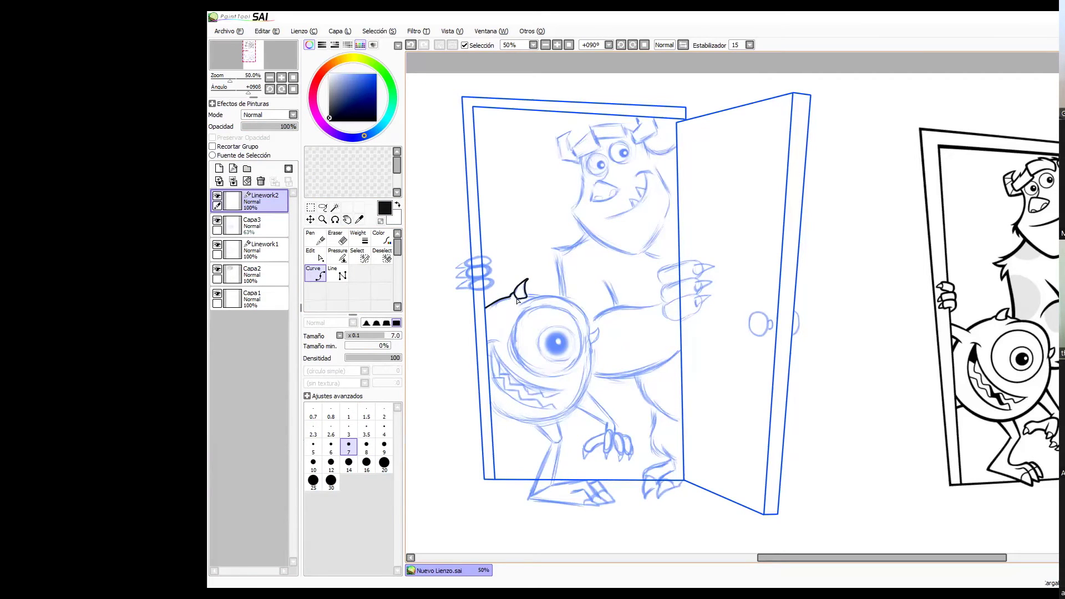
pyautogui.moveTo(537, 298); pyautogui.dragTo(587, 317)
pyautogui.moveTo(594, 358)
pyautogui.mouseDown()
pyautogui.moveTo(592, 387)
pyautogui.moveTo(569, 417)
pyautogui.moveTo(515, 422)
pyautogui.moveTo(493, 408)
pyautogui.mouseUp()
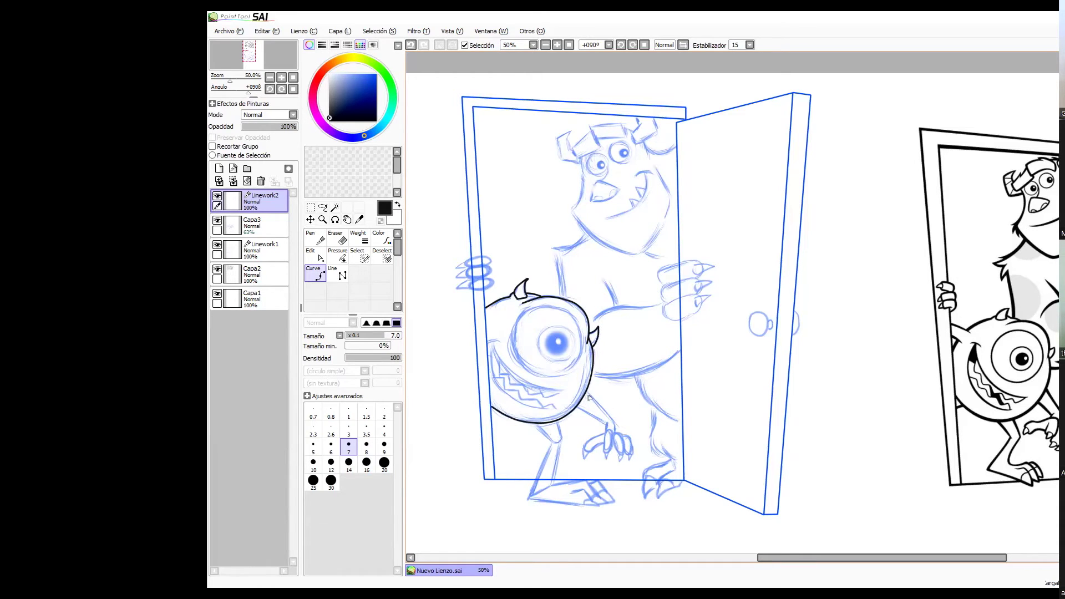
pyautogui.moveTo(552, 444)
pyautogui.mouseDown()
pyautogui.moveTo(529, 501)
pyautogui.moveTo(585, 503)
pyautogui.mouseUp()
pyautogui.moveTo(556, 423)
pyautogui.mouseDown()
pyautogui.moveTo(553, 486)
pyautogui.moveTo(595, 496)
pyautogui.mouseUp()
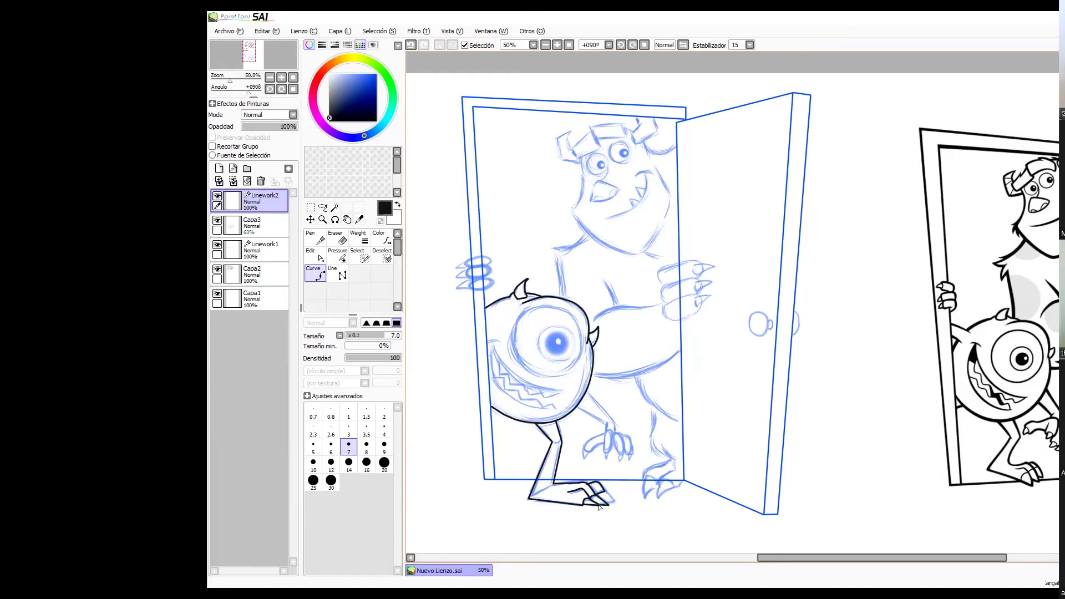
# Trace the small monster's eye outline and iris rings with curves, and adjust their control points.
pyautogui.moveTo(518, 321)
pyautogui.mouseDown()
pyautogui.moveTo(512, 353)
pyautogui.moveTo(535, 379)
pyautogui.moveTo(572, 374)
pyautogui.moveTo(581, 332)
pyautogui.moveTo(562, 308)
pyautogui.moveTo(527, 312)
pyautogui.moveTo(573, 312)
pyautogui.mouseUp()
pyautogui.click(316, 256)
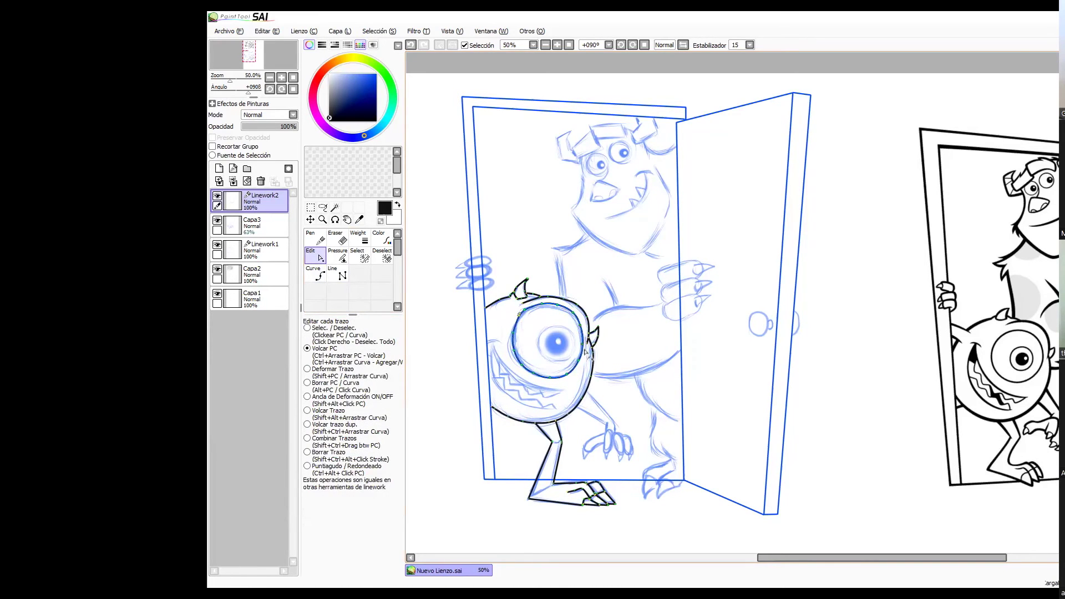
pyautogui.click(317, 274)
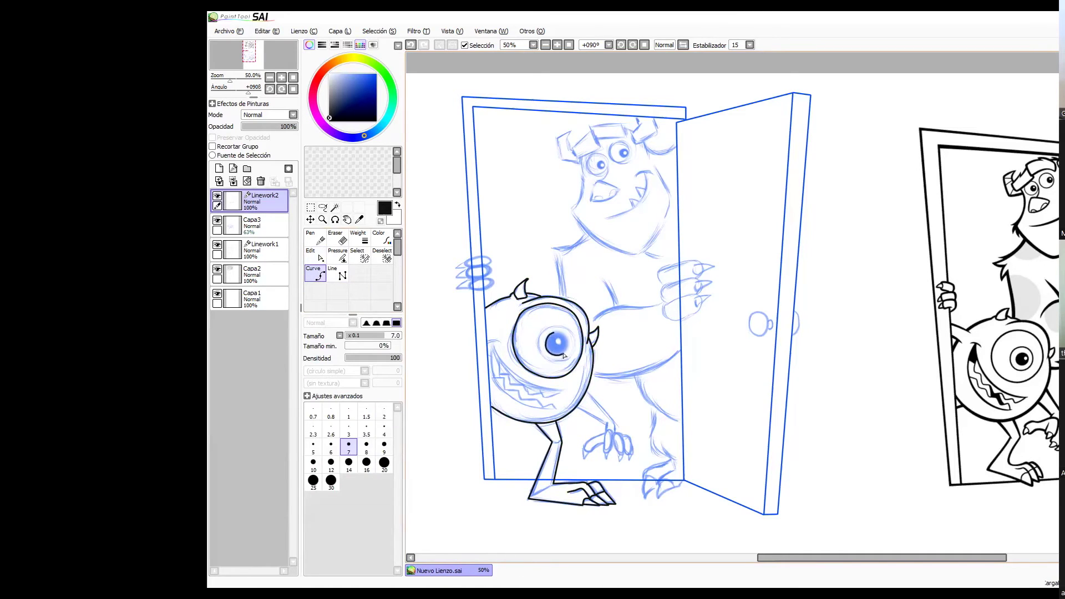
pyautogui.click(539, 343)
pyautogui.click(550, 359)
pyautogui.click(316, 255)
pyautogui.moveTo(574, 347); pyautogui.dragTo(578, 348)
# Trace the small monster's grin and its zigzag teeth with black curves.
pyautogui.click(315, 273)
pyautogui.click(567, 389)
pyautogui.click(546, 387)
pyautogui.click(519, 379)
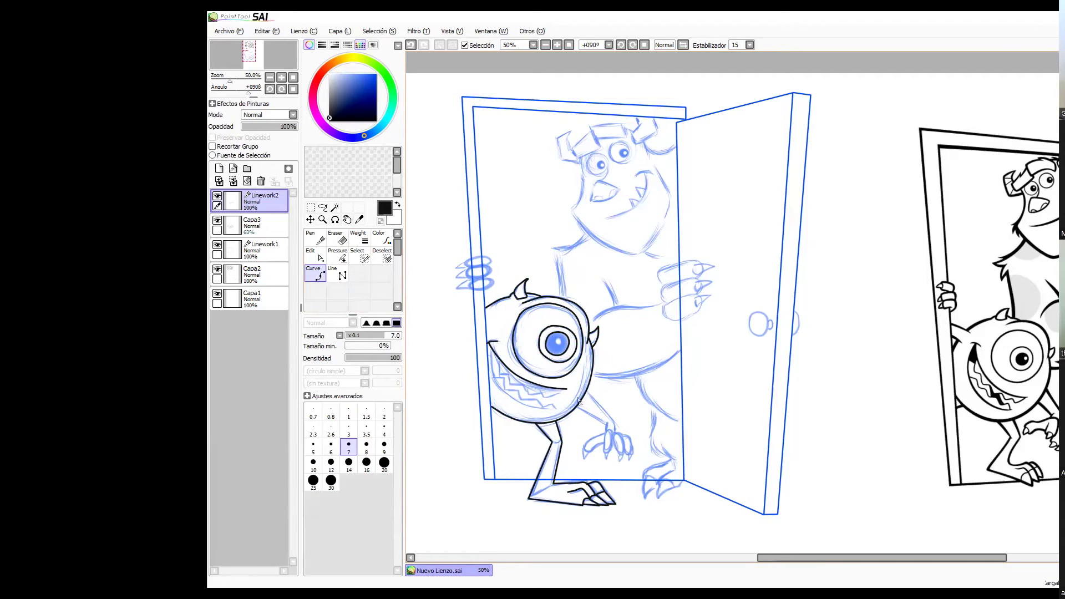
pyautogui.click(500, 388)
pyautogui.click(522, 404)
pyautogui.doubleClick(555, 409)
pyautogui.click(498, 360)
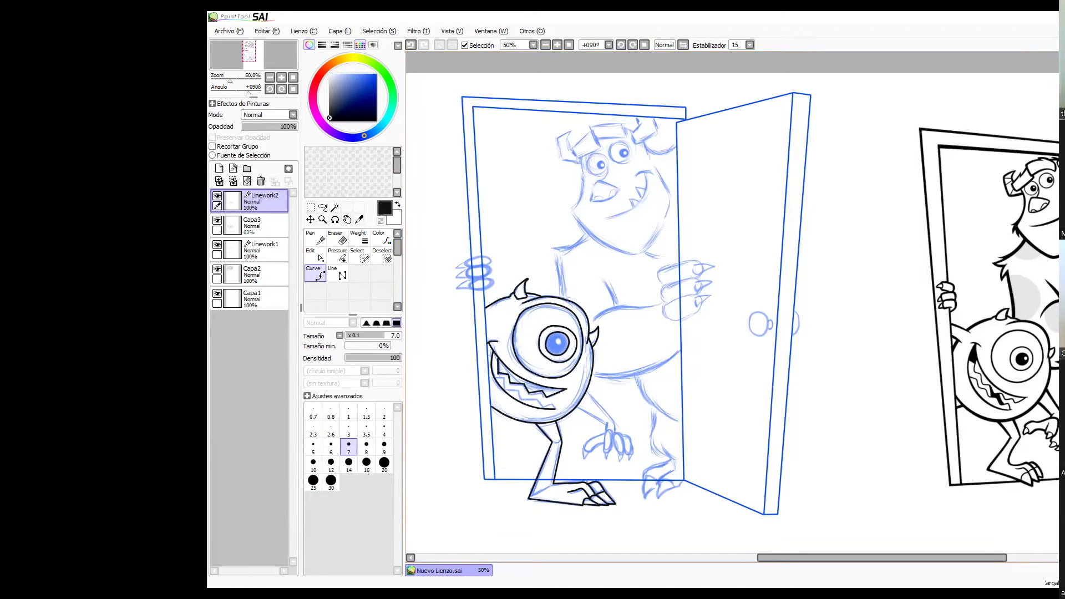
pyautogui.click(503, 377)
pyautogui.click(504, 390)
# Trace the small monster's hanging arm, hand and pointed claws with black curves.
pyautogui.moveTo(604, 411); pyautogui.dragTo(606, 426)
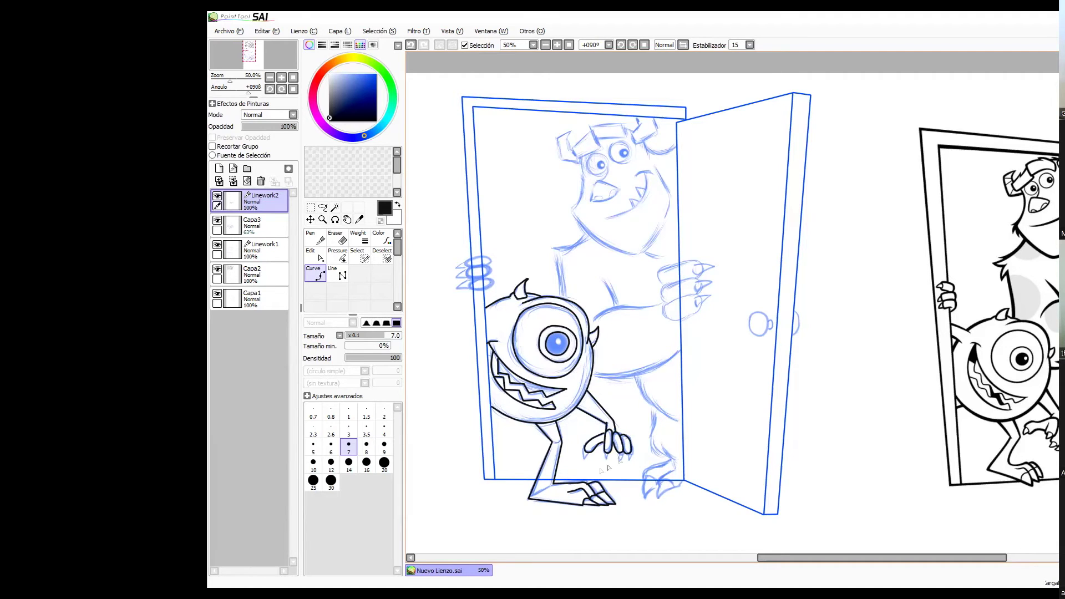
pyautogui.hotkey('ctrl', 'z')
pyautogui.hotkey('ctrl', 'z')
pyautogui.click(584, 451)
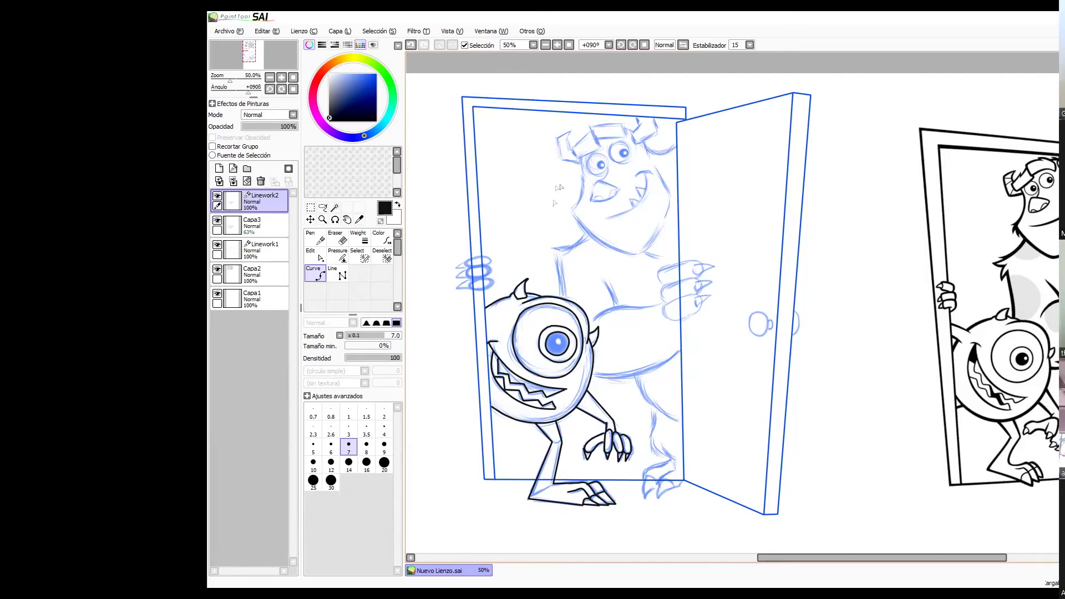
# Trace the tall monster's shoulder with its fur tuft, torso side, folded arm, chest line and belly curve.
pyautogui.moveTo(579, 247); pyautogui.dragTo(554, 253)
pyautogui.click(554, 259)
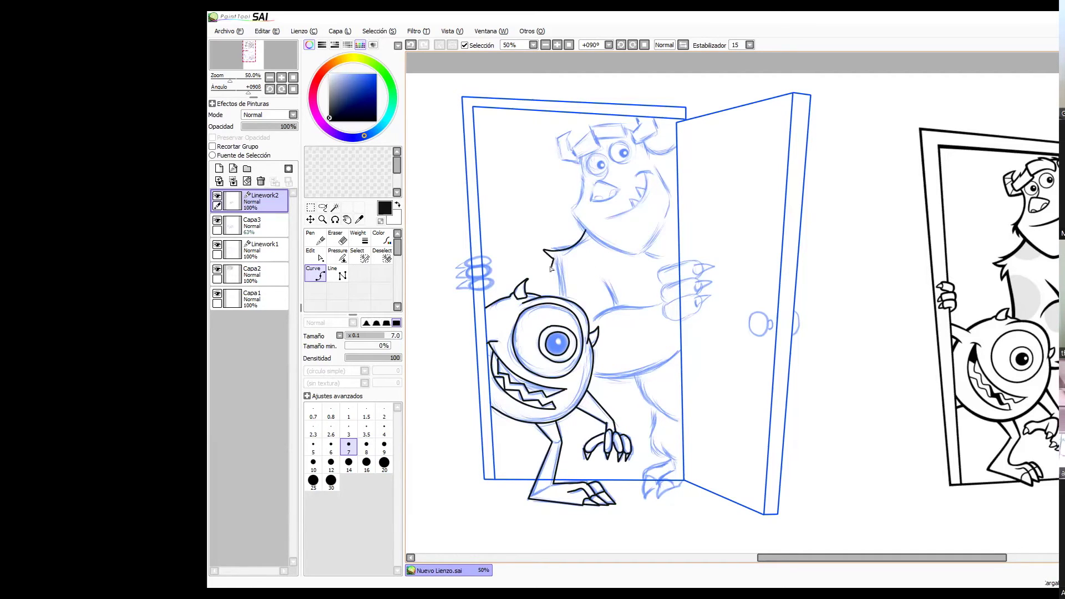
pyautogui.moveTo(560, 269)
pyautogui.mouseDown()
pyautogui.moveTo(605, 311)
pyautogui.moveTo(663, 302)
pyautogui.mouseUp()
pyautogui.moveTo(606, 279); pyautogui.dragTo(618, 309)
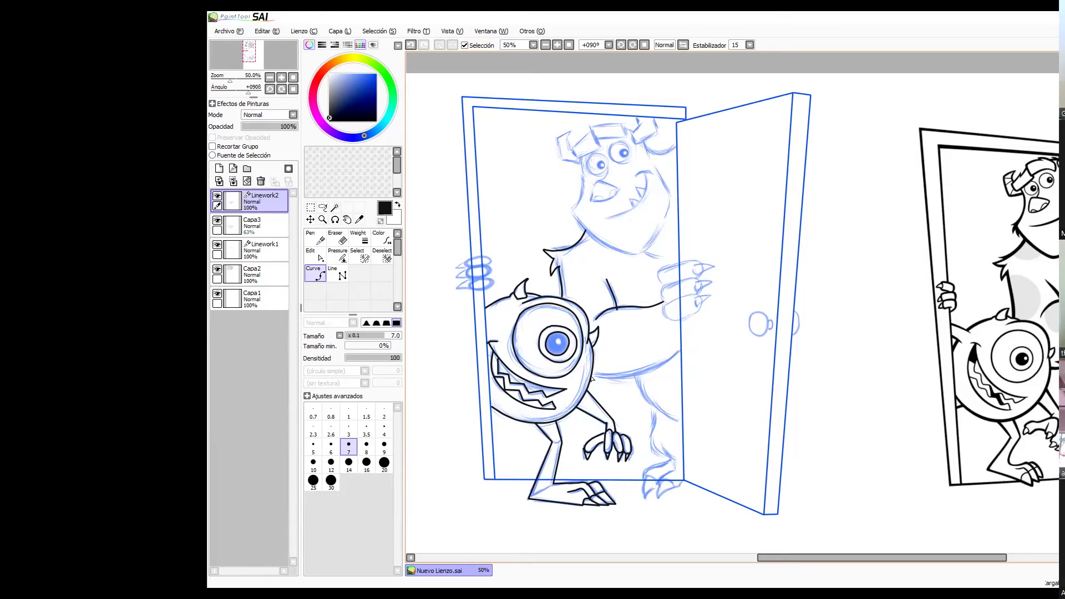
pyautogui.moveTo(608, 380)
pyautogui.mouseDown()
pyautogui.moveTo(649, 373)
pyautogui.moveTo(681, 350)
pyautogui.mouseUp()
# Trace the tall monster's furry leg and clawed foot beside the door hinge with black curves.
pyautogui.moveTo(637, 383)
pyautogui.mouseDown()
pyautogui.moveTo(644, 407)
pyautogui.moveTo(657, 413)
pyautogui.moveTo(657, 403)
pyautogui.moveTo(679, 424)
pyautogui.mouseUp()
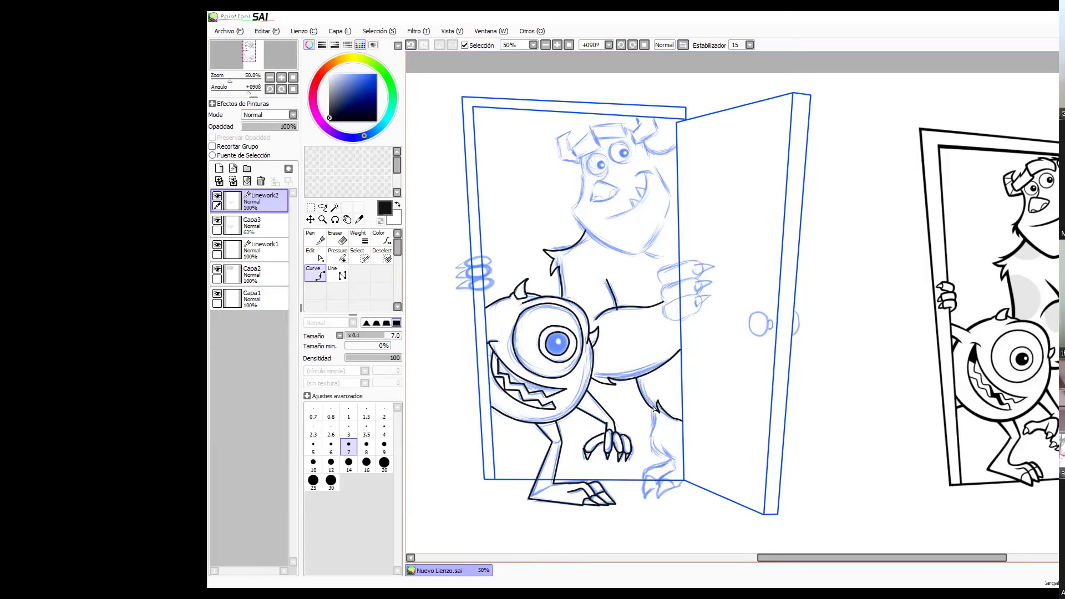
pyautogui.moveTo(653, 424); pyautogui.dragTo(653, 444)
pyautogui.click(648, 470)
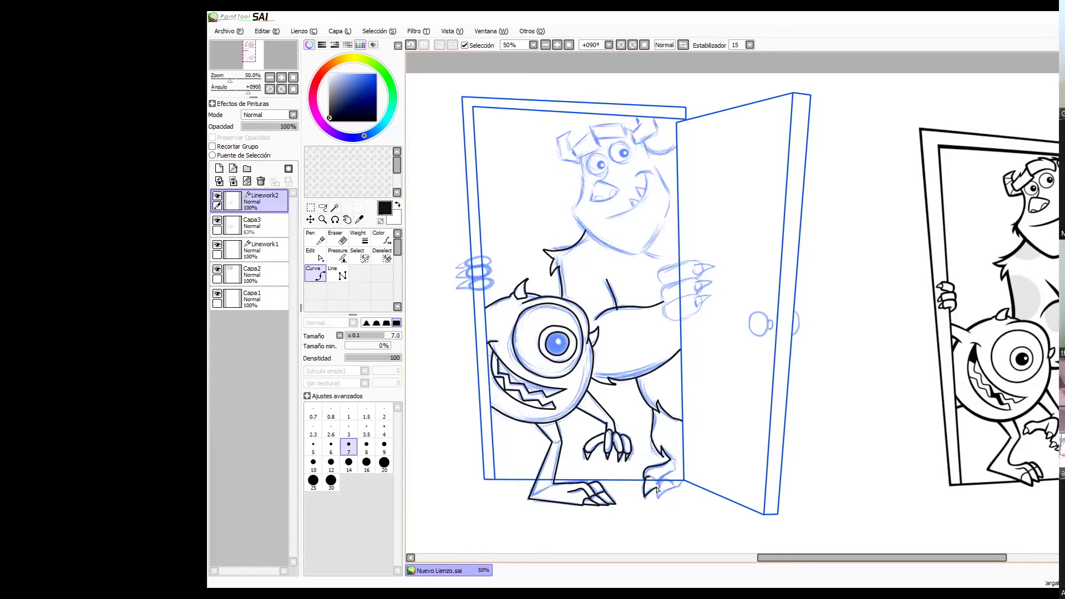
pyautogui.click(672, 471)
pyautogui.hotkey('ctrl', 'z')
pyautogui.click(666, 481)
pyautogui.doubleClick(684, 481)
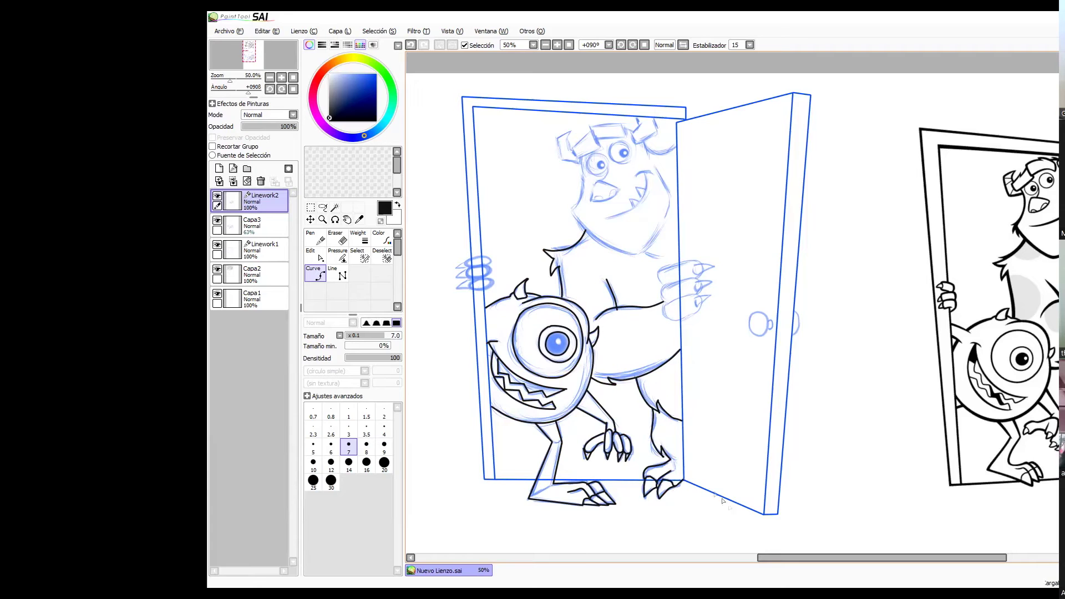
# Trace the tall monster's clawed hand gripping the door's hinge edge with black curves.
pyautogui.click(315, 256)
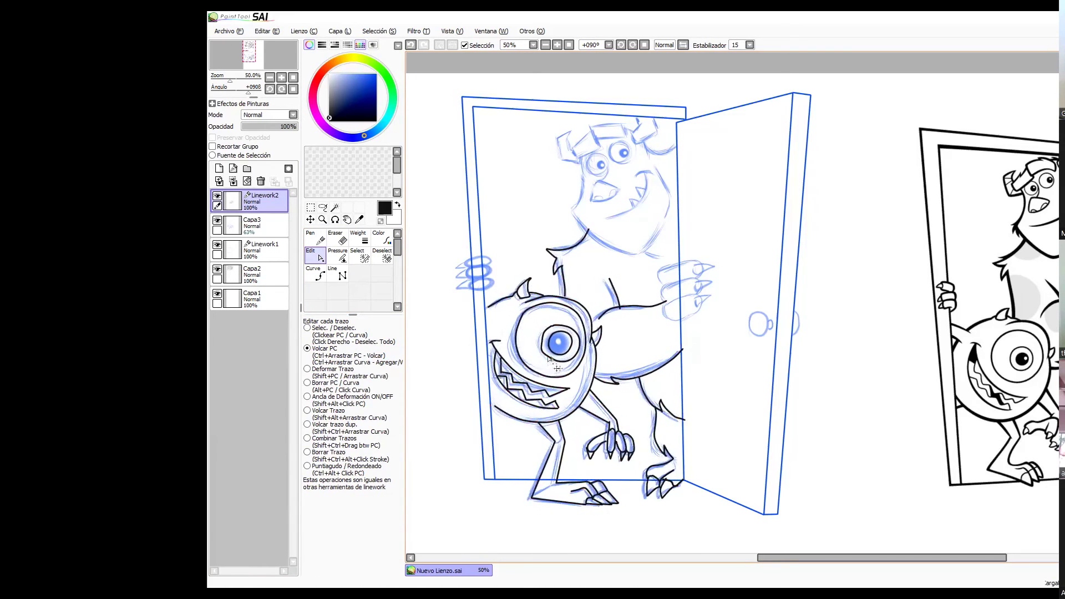
pyautogui.hotkey('ctrl', 'z')
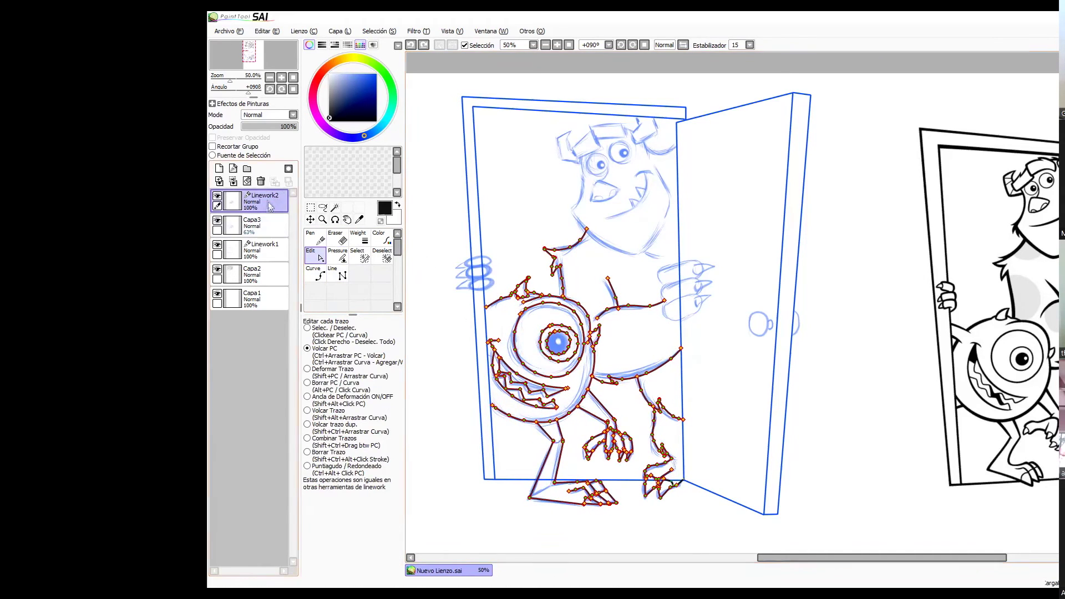
pyautogui.click(315, 274)
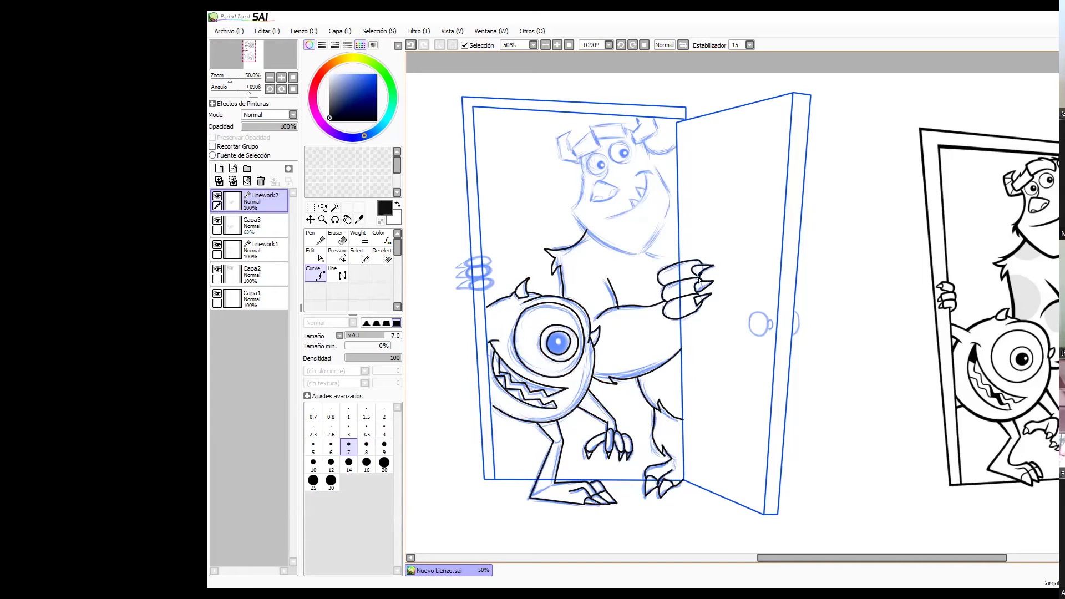
# On a new layer, ink the tall monster's brow and furry face outline in black at brush size 22.
pyautogui.click(219, 168)
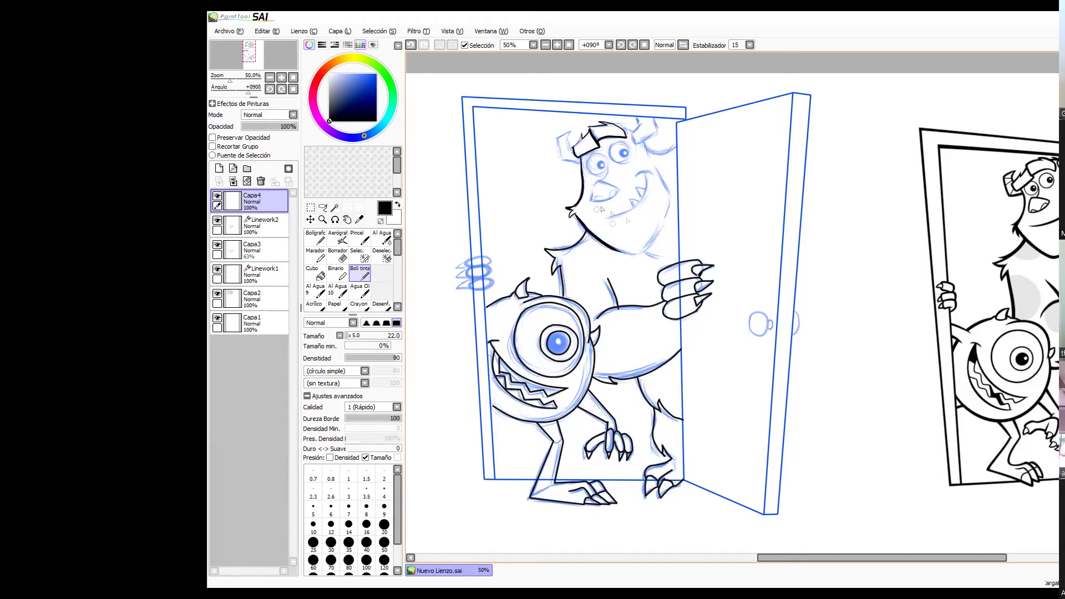
pyautogui.moveTo(614, 251)
pyautogui.mouseDown()
pyautogui.moveTo(638, 255)
pyautogui.moveTo(660, 213)
pyautogui.mouseUp()
pyautogui.hotkey('ctrl', 'z')
pyautogui.moveTo(654, 169); pyautogui.dragTo(665, 218)
# Ink the tall monster's two curved horns and the head edge beside the door in black.
pyautogui.moveTo(581, 163)
pyautogui.mouseDown()
pyautogui.moveTo(571, 131)
pyautogui.moveTo(570, 147)
pyautogui.moveTo(596, 161)
pyautogui.moveTo(566, 152)
pyautogui.mouseUp()
pyautogui.hotkey('ctrl', 'z')
pyautogui.hotkey('ctrl', 'z')
pyautogui.moveTo(620, 127)
pyautogui.mouseDown()
pyautogui.moveTo(638, 145)
pyautogui.moveTo(655, 125)
pyautogui.moveTo(650, 153)
pyautogui.moveTo(677, 148)
pyautogui.mouseUp()
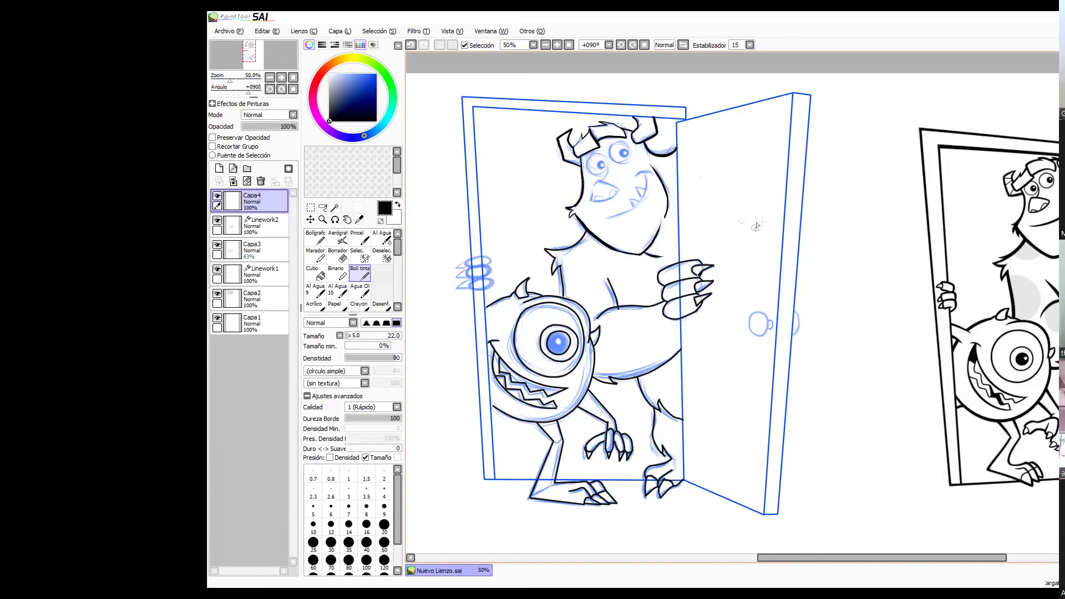
# Ink the outline of the tall monster's nose in black.
pyautogui.moveTo(594, 188); pyautogui.dragTo(621, 188)
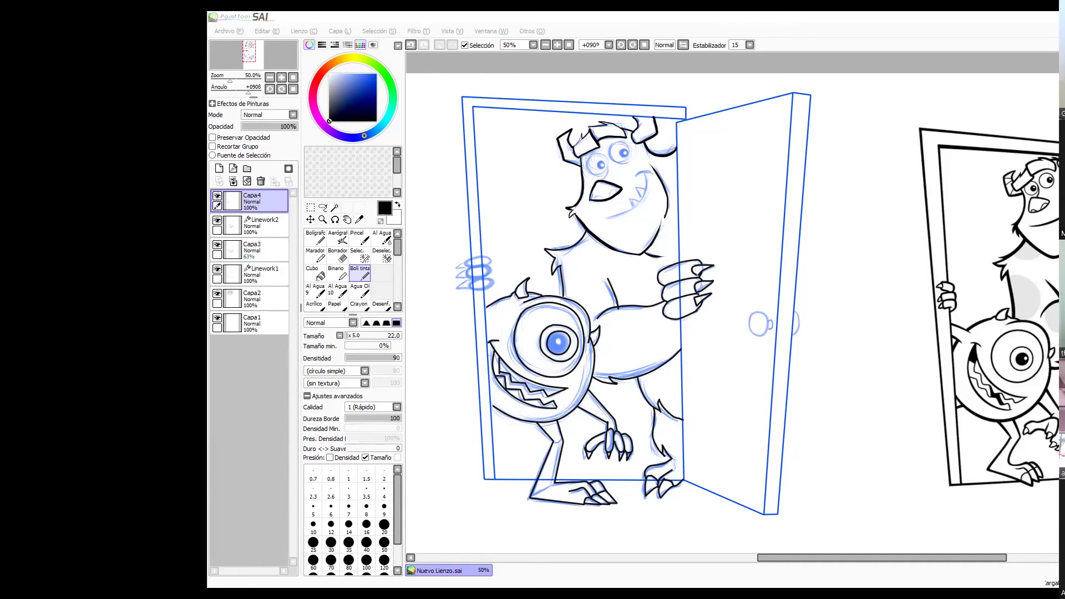
# Paste the coloured cartoon reference picture and place it over the line-art reference beside the drawing.
pyautogui.hotkey('ctrl', 'v')
pyautogui.hotkey('ctrl', 't')
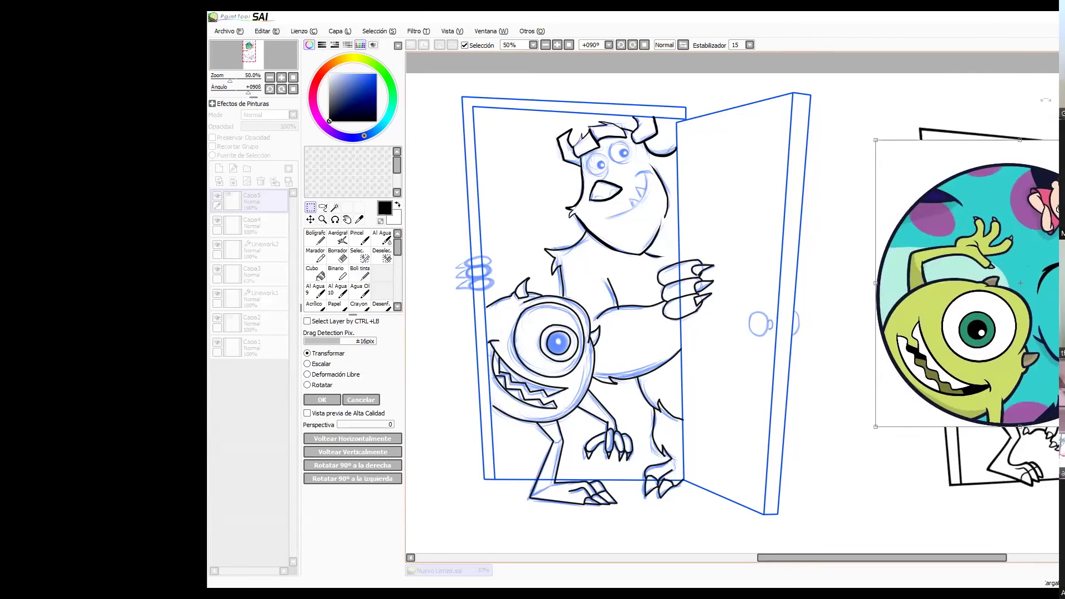
pyautogui.moveTo(861, 484); pyautogui.dragTo(826, 523)
pyautogui.press('Return')
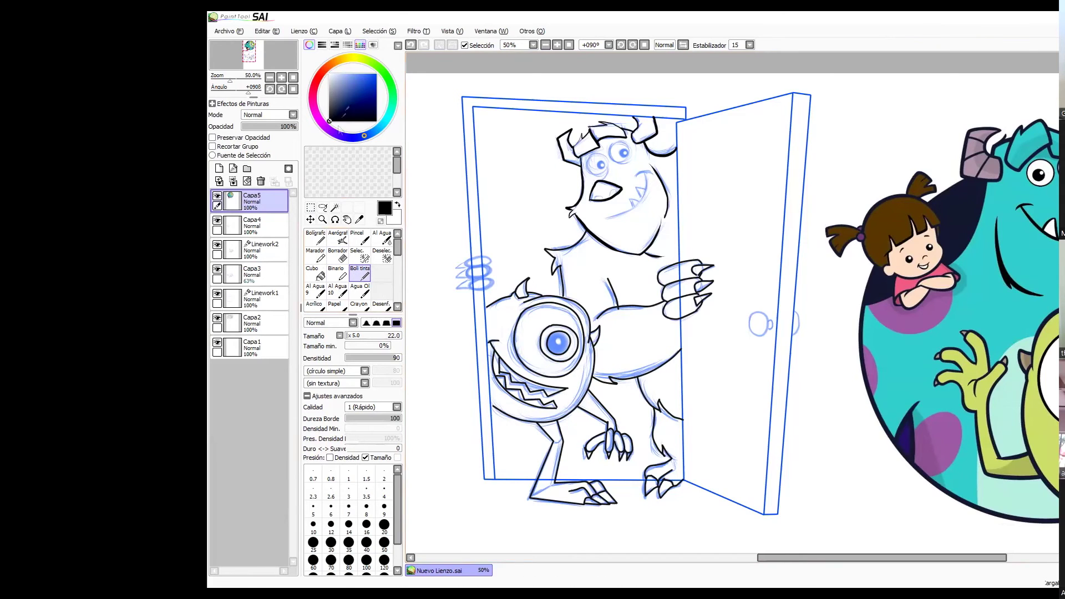
# On layer Capa4, ink the tall monster's eyes and toothed smile and the clawed hand gripping the door frame in black.
pyautogui.click(260, 225)
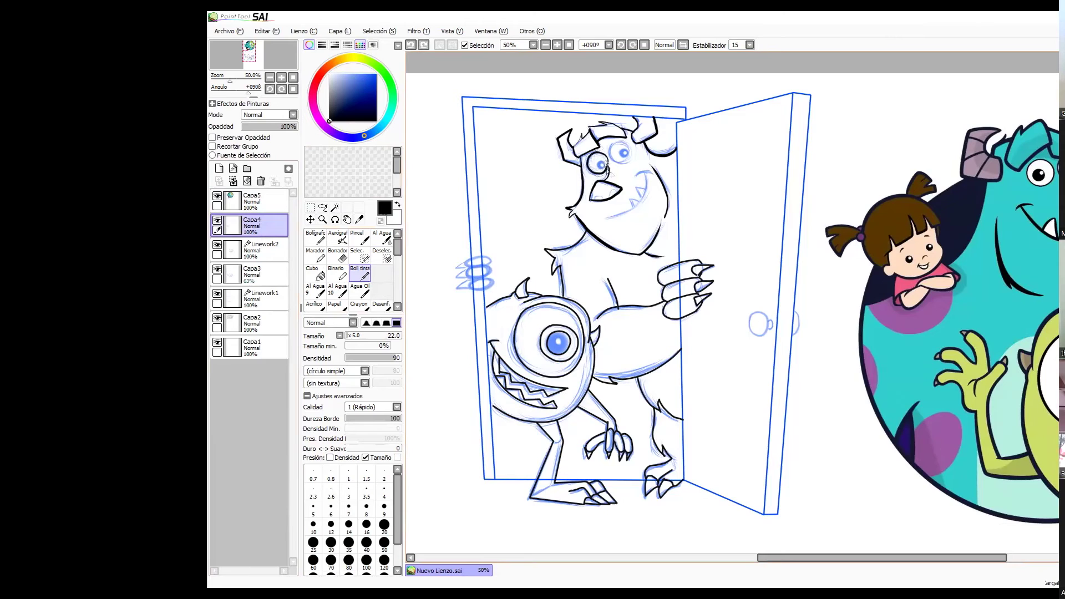
pyautogui.hotkey('ctrl', 'z')
pyautogui.moveTo(623, 165)
pyautogui.mouseDown()
pyautogui.moveTo(631, 147)
pyautogui.moveTo(616, 162)
pyautogui.moveTo(631, 147)
pyautogui.moveTo(614, 217)
pyautogui.mouseUp()
pyautogui.hotkey('ctrl', 'z')
pyautogui.hotkey('ctrl', 'z')
pyautogui.hotkey('ctrl', 'z')
pyautogui.hotkey('ctrl', 'z')
pyautogui.moveTo(634, 175); pyautogui.dragTo(649, 169)
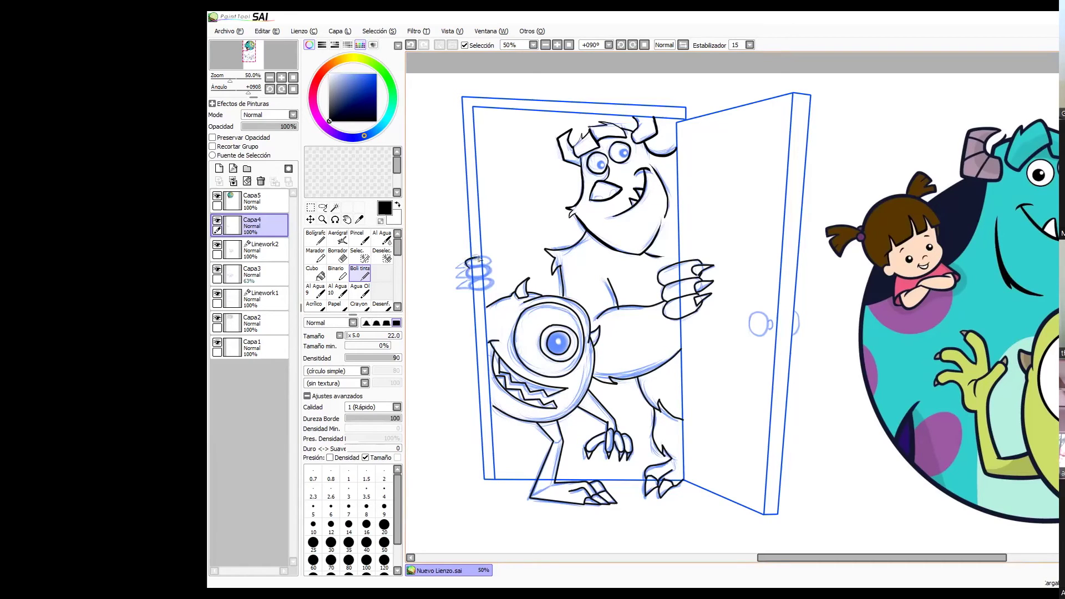
pyautogui.moveTo(468, 271); pyautogui.dragTo(473, 284)
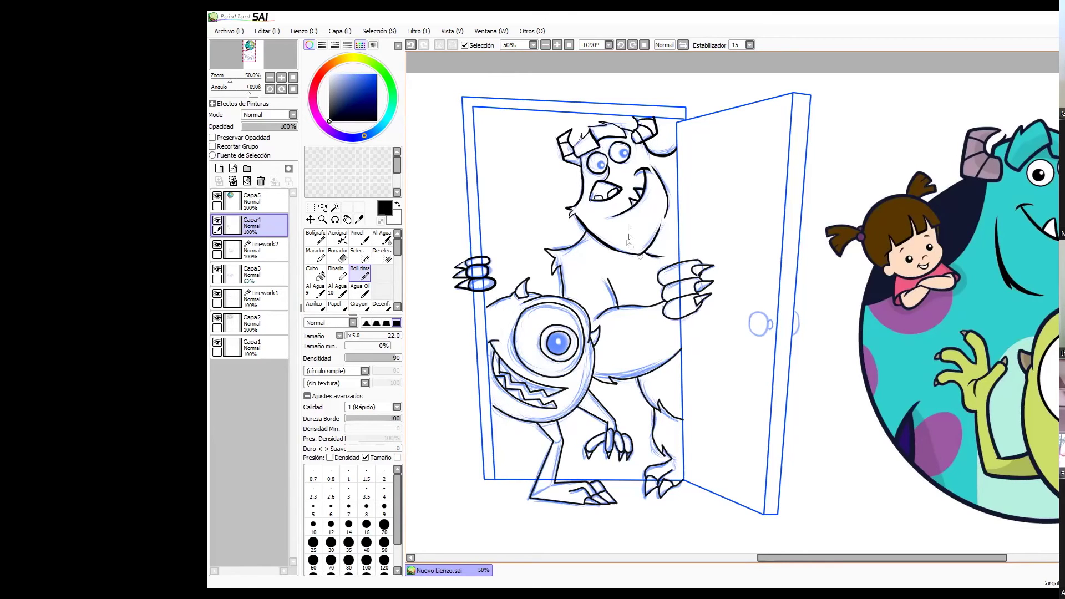
# Try painting a clipped layer black at brush size 500 over Linework2, and delete that layer.
pyautogui.click(263, 250)
pyautogui.click(219, 168)
pyautogui.click(213, 147)
pyautogui.click(398, 335)
pyautogui.moveTo(513, 113)
pyautogui.mouseDown()
pyautogui.moveTo(749, 277)
pyautogui.moveTo(546, 247)
pyautogui.mouseUp()
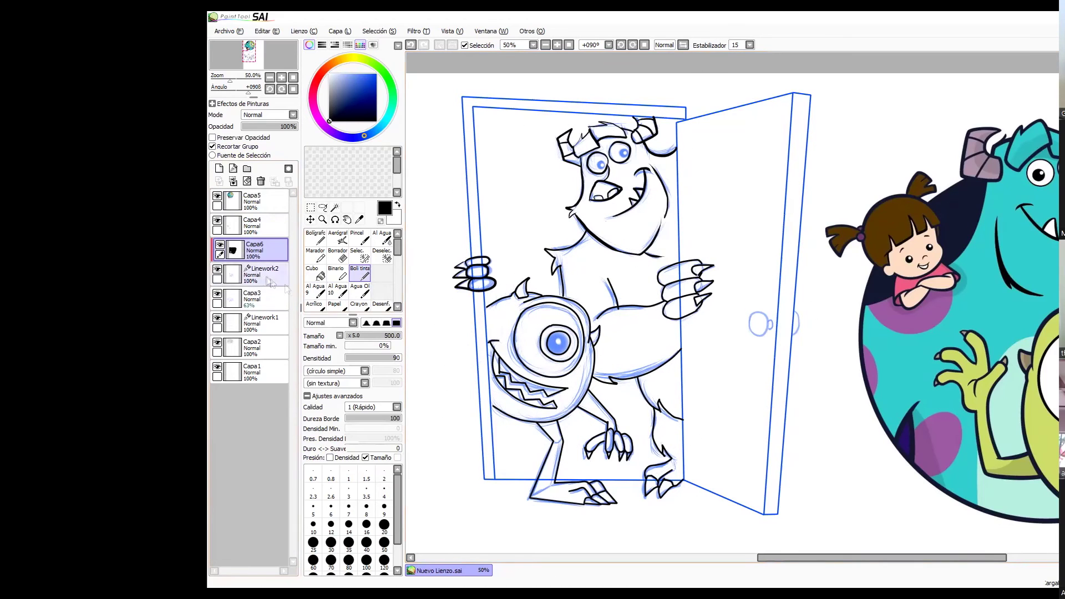
pyautogui.doubleClick(267, 279)
pyautogui.click(821, 268)
pyautogui.hotkey('ctrl', 'u')
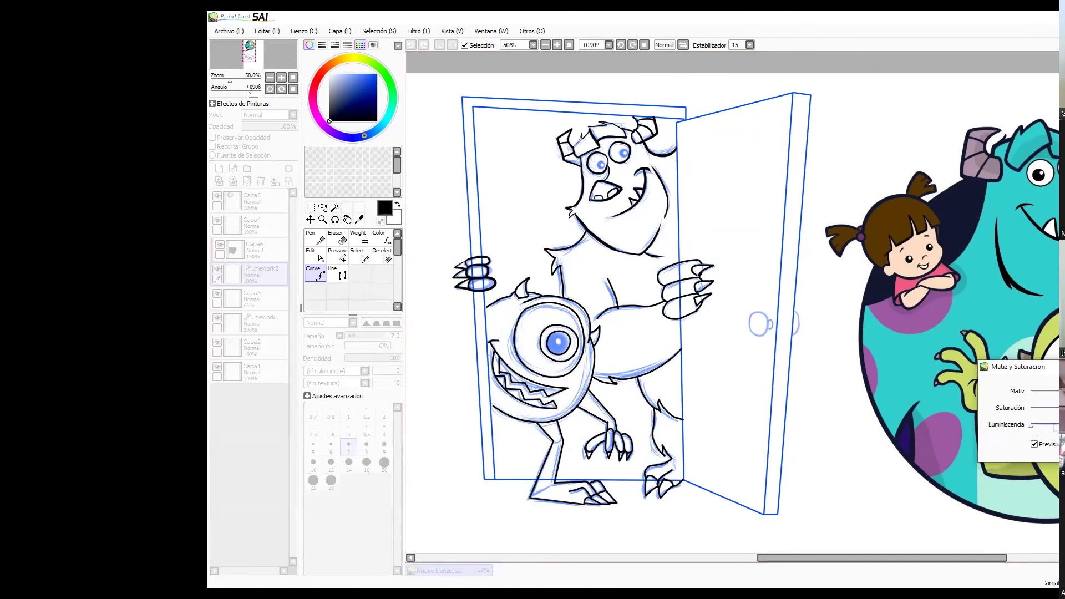
pyautogui.press('Escape')
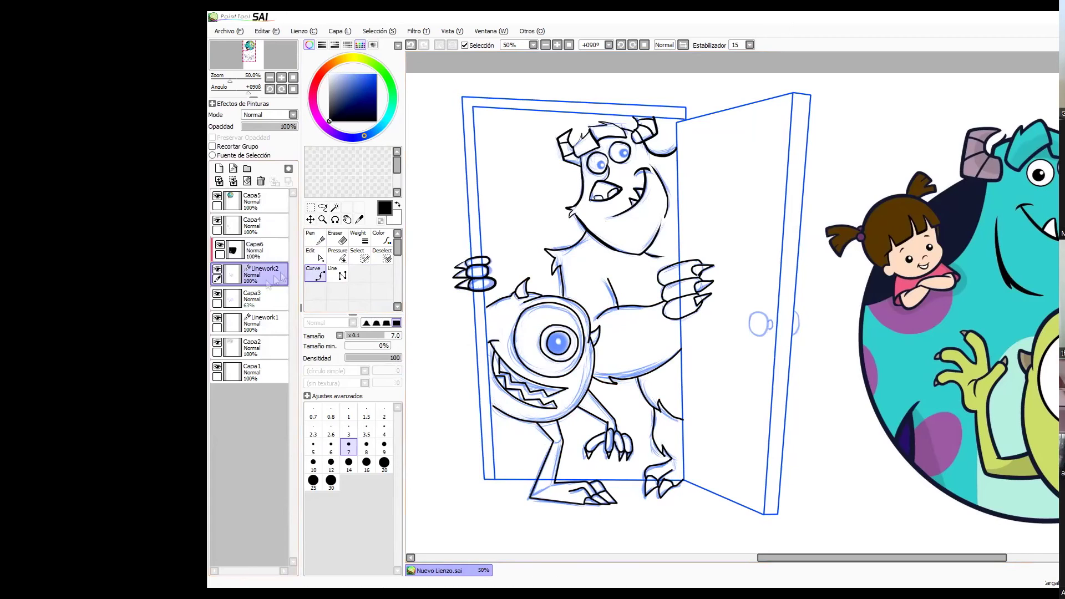
pyautogui.click(263, 251)
pyautogui.click(261, 181)
# Erase the blue monster sketch on layer Capa3.
pyautogui.click(264, 278)
pyautogui.doubleClick(263, 278)
pyautogui.click(821, 267)
pyautogui.hotkey('ctrl', 'u')
pyautogui.moveTo(1057, 392); pyautogui.dragTo(1053, 391)
pyautogui.press('Escape')
pyautogui.click(338, 255)
pyautogui.moveTo(663, 304)
pyautogui.mouseDown()
pyautogui.moveTo(536, 499)
pyautogui.moveTo(777, 324)
pyautogui.mouseUp()
# Try another black clipped layer above Linework2 with the ink brush, and remove it.
pyautogui.click(274, 251)
pyautogui.click(220, 169)
pyautogui.click(225, 147)
pyautogui.click(360, 273)
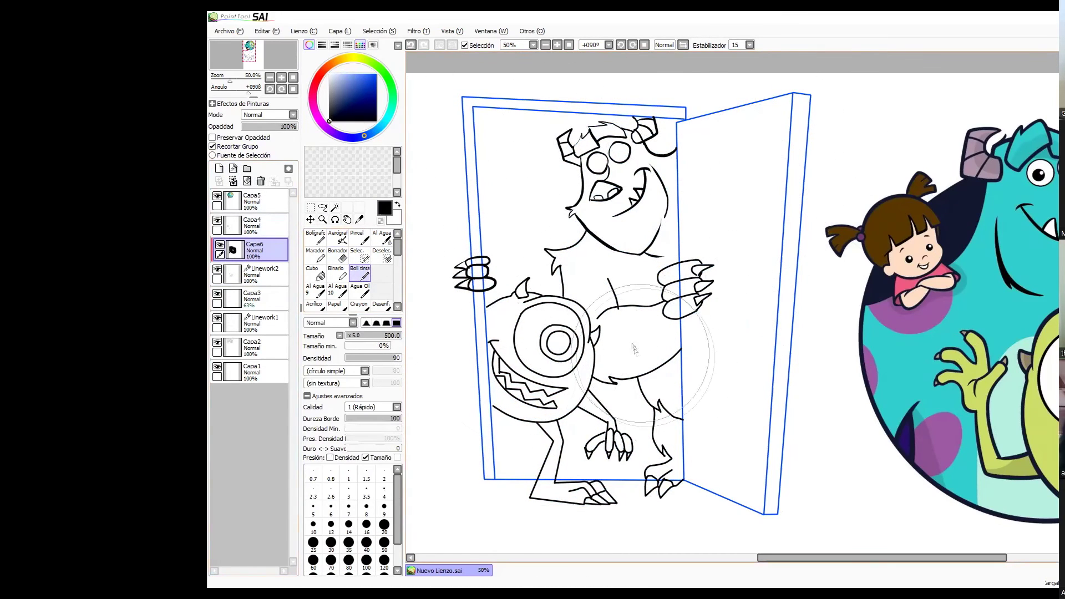
pyautogui.click(261, 182)
# Turn the door's blue lines black by painting over them on a new layer clipped to Linework1.
pyautogui.click(272, 226)
pyautogui.click(322, 220)
pyautogui.click(603, 325)
pyautogui.moveTo(603, 326)
pyautogui.mouseDown()
pyautogui.moveTo(661, 247)
pyautogui.moveTo(654, 257)
pyautogui.mouseUp()
pyautogui.click(272, 250)
pyautogui.click(340, 243)
pyautogui.click(255, 299)
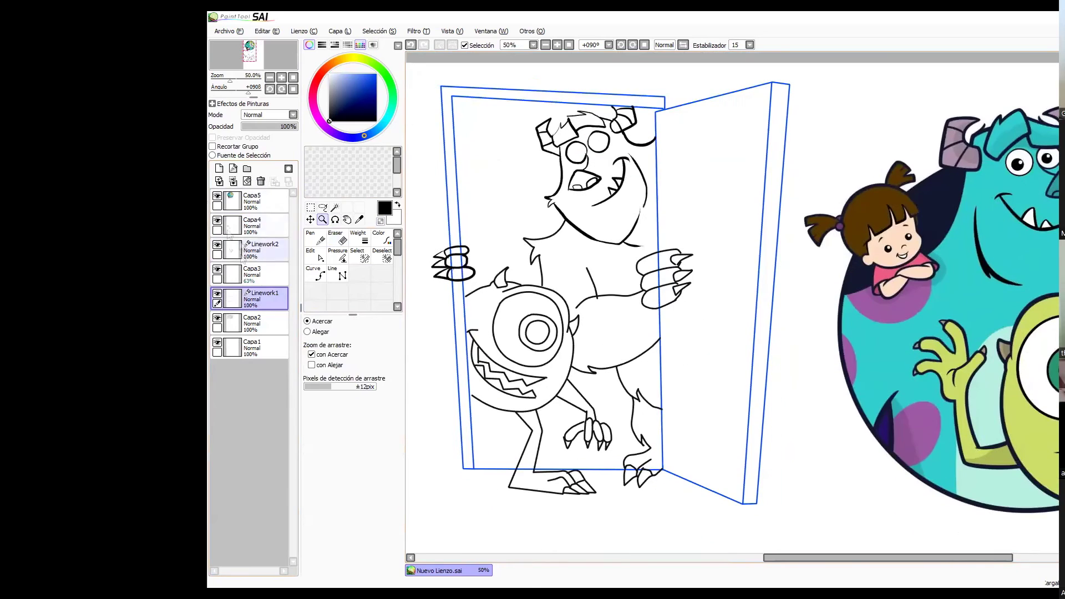
pyautogui.moveTo(460, 102)
pyautogui.mouseDown()
pyautogui.moveTo(788, 105)
pyautogui.moveTo(475, 464)
pyautogui.moveTo(689, 211)
pyautogui.mouseUp()
# On Linework1, erase the door-frame lines crossing the gripping hands with a size 50 eraser and adjust the door edge's end point.
pyautogui.click(261, 322)
pyautogui.click(336, 238)
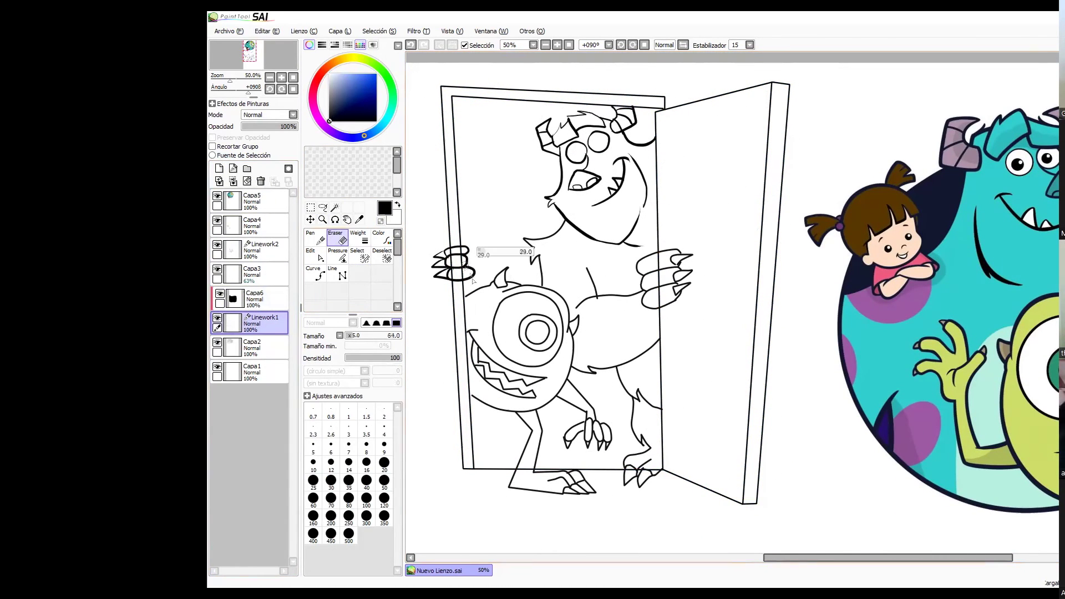
pyautogui.click(384, 481)
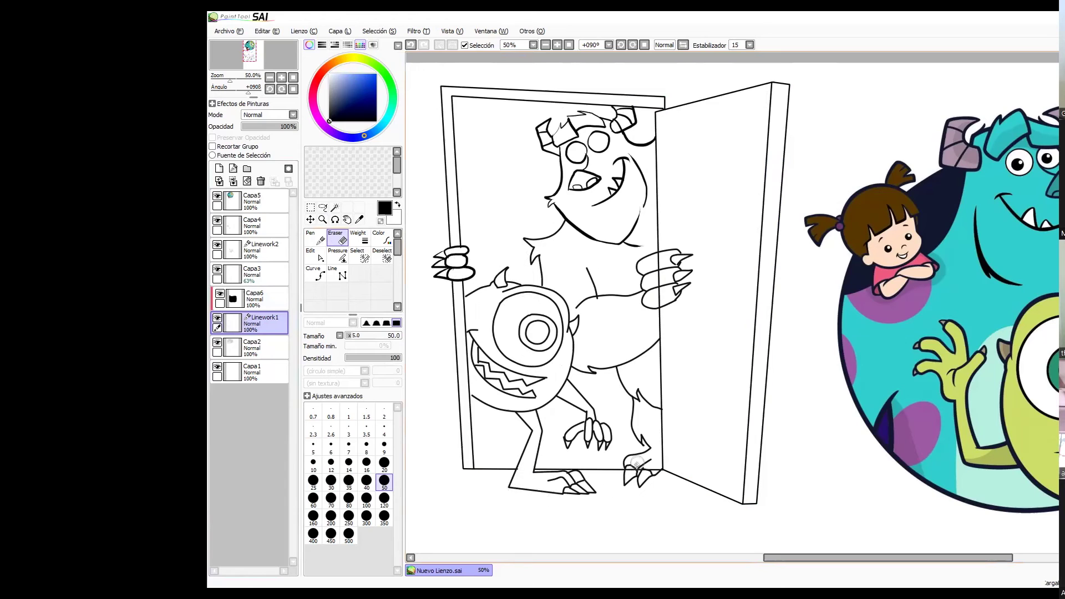
pyautogui.keyDown('ctrl'); pyautogui.click(659, 251); pyautogui.keyUp('ctrl')
pyautogui.keyDown('ctrl'); pyautogui.click(659, 252); pyautogui.keyUp('ctrl')
pyautogui.moveTo(659, 251); pyautogui.dragTo(660, 257)
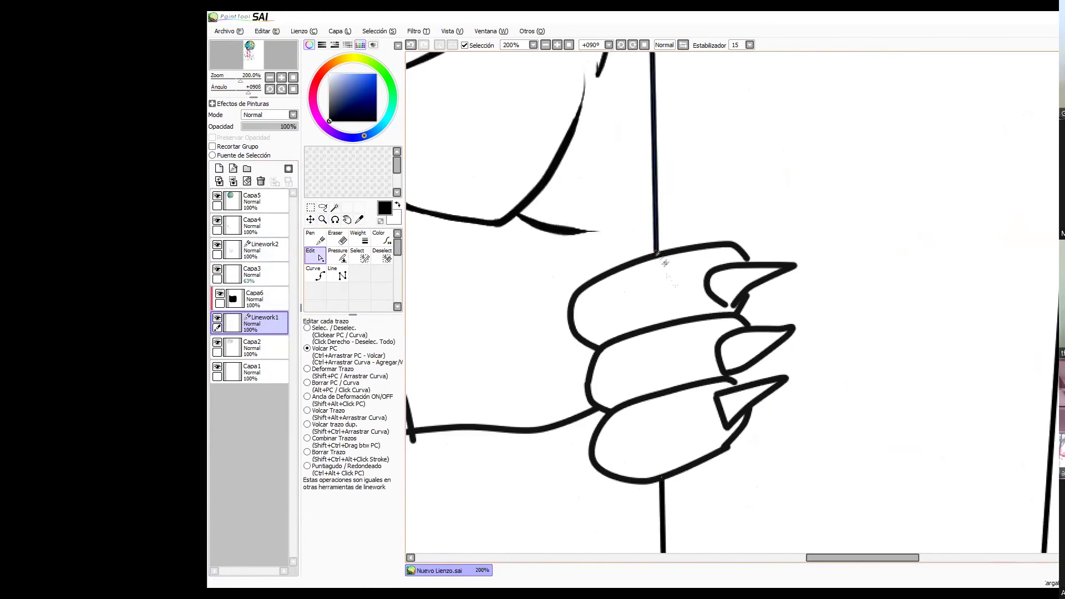
pyautogui.moveTo(730, 318); pyautogui.dragTo(713, 157)
pyautogui.moveTo(613, 533); pyautogui.dragTo(619, 318)
pyautogui.moveTo(619, 499); pyautogui.dragTo(643, 131)
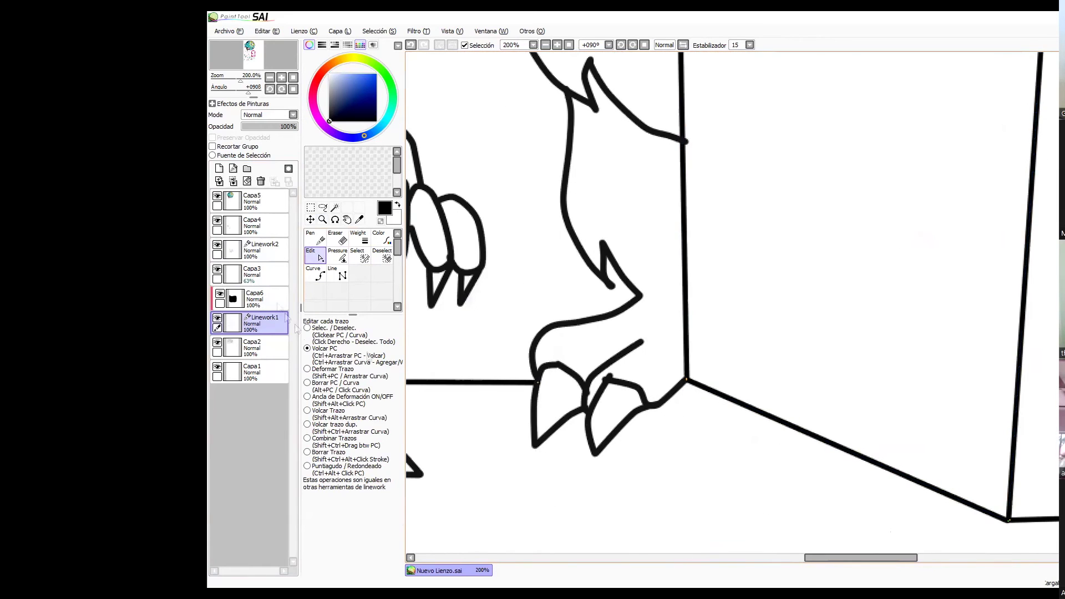
# On Linework2, adjust curve control points on the tall monster's foot and the short monster's head outline to meet the door frame.
pyautogui.click(264, 251)
pyautogui.moveTo(626, 387)
pyautogui.mouseDown()
pyautogui.moveTo(597, 396)
pyautogui.moveTo(661, 407)
pyautogui.mouseUp()
pyautogui.moveTo(463, 158)
pyautogui.mouseDown()
pyautogui.moveTo(780, 309)
pyautogui.moveTo(947, 458)
pyautogui.mouseUp()
pyautogui.click(332, 369)
pyautogui.click(324, 349)
pyautogui.moveTo(541, 318); pyautogui.dragTo(728, 302)
pyautogui.moveTo(597, 370); pyautogui.dragTo(590, 362)
pyautogui.moveTo(602, 114); pyautogui.dragTo(468, 367)
pyautogui.moveTo(457, 229); pyautogui.dragTo(447, 231)
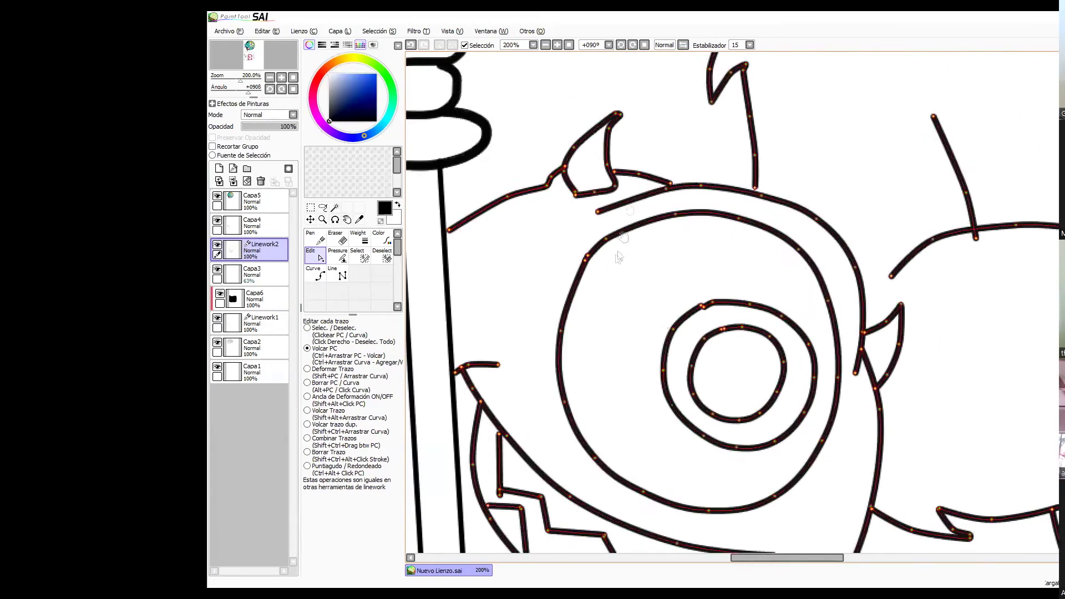
pyautogui.moveTo(611, 264); pyautogui.dragTo(691, 361)
pyautogui.moveTo(999, 333); pyautogui.dragTo(839, 336)
pyautogui.hotkey('ctrl', 'z')
# On a new layer, paint the tall monster's pupils black and add white highlights at brush size 16.
pyautogui.scroll(-4, 770, 288)
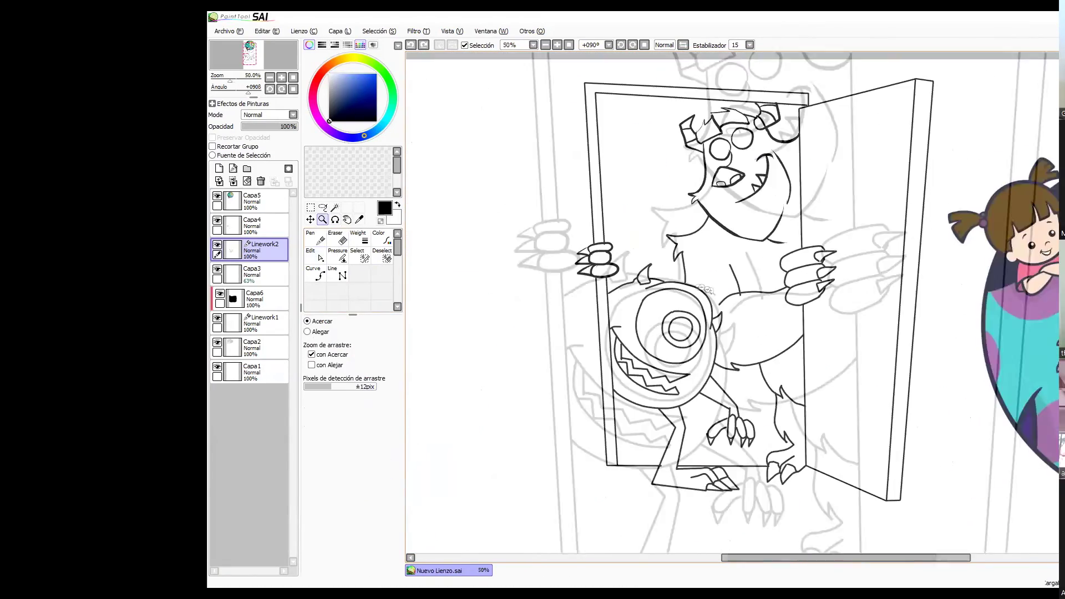
pyautogui.scroll(1, 783, 266)
pyautogui.moveTo(783, 266); pyautogui.dragTo(696, 262)
pyautogui.scroll(-1, 699, 264)
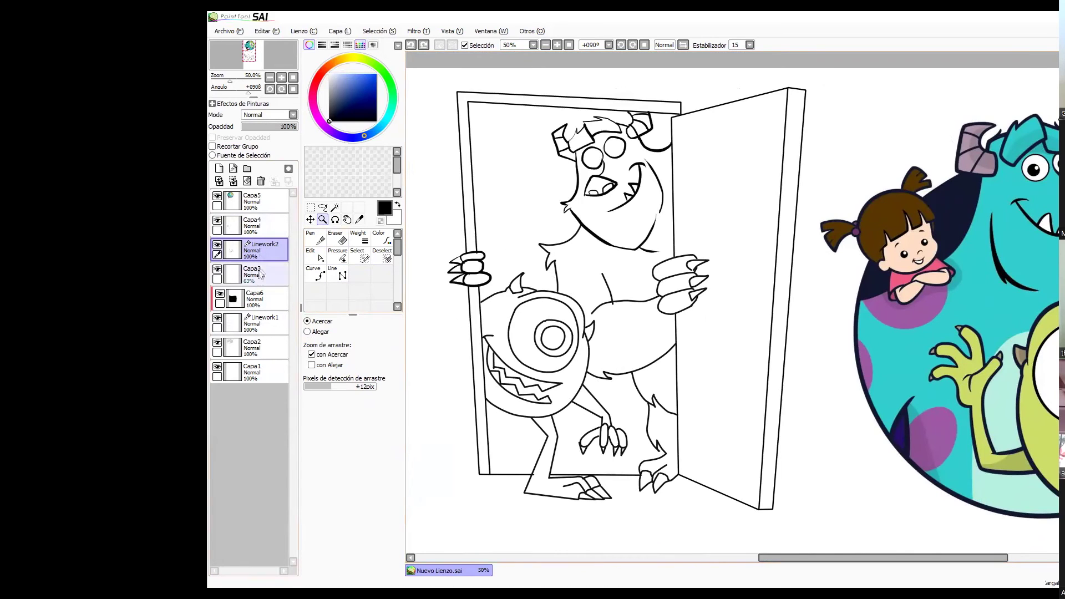
pyautogui.click(314, 254)
pyautogui.click(219, 168)
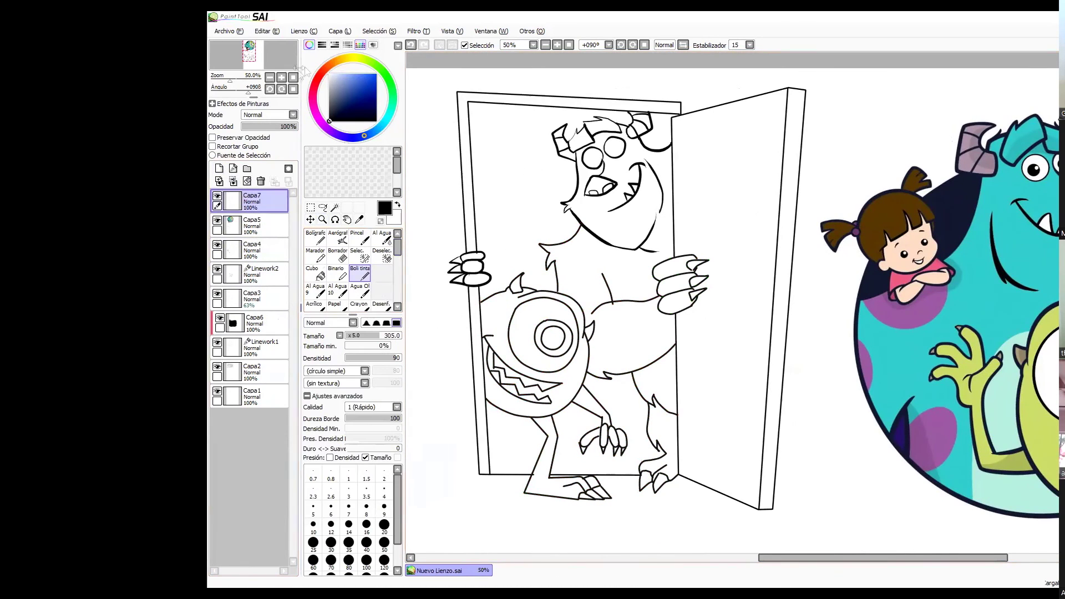
pyautogui.moveTo(596, 167); pyautogui.dragTo(597, 165)
pyautogui.click(597, 157)
pyautogui.rightClick(697, 161)
pyautogui.moveTo(715, 159); pyautogui.dragTo(700, 159)
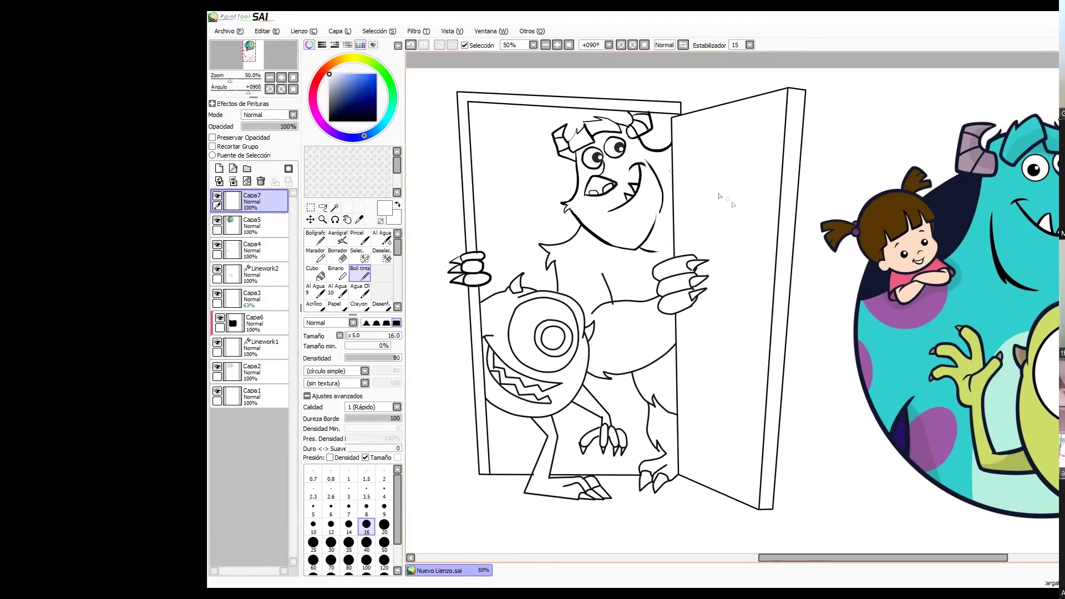
# Fill the short monster's pupil with black and add a white highlight at brush size 30.
pyautogui.click(329, 121)
pyautogui.moveTo(568, 354)
pyautogui.mouseDown()
pyautogui.moveTo(616, 343)
pyautogui.moveTo(605, 342)
pyautogui.mouseUp()
pyautogui.click(553, 338)
pyautogui.click(553, 339)
pyautogui.click(554, 339)
pyautogui.press('x')
pyautogui.click(561, 337)
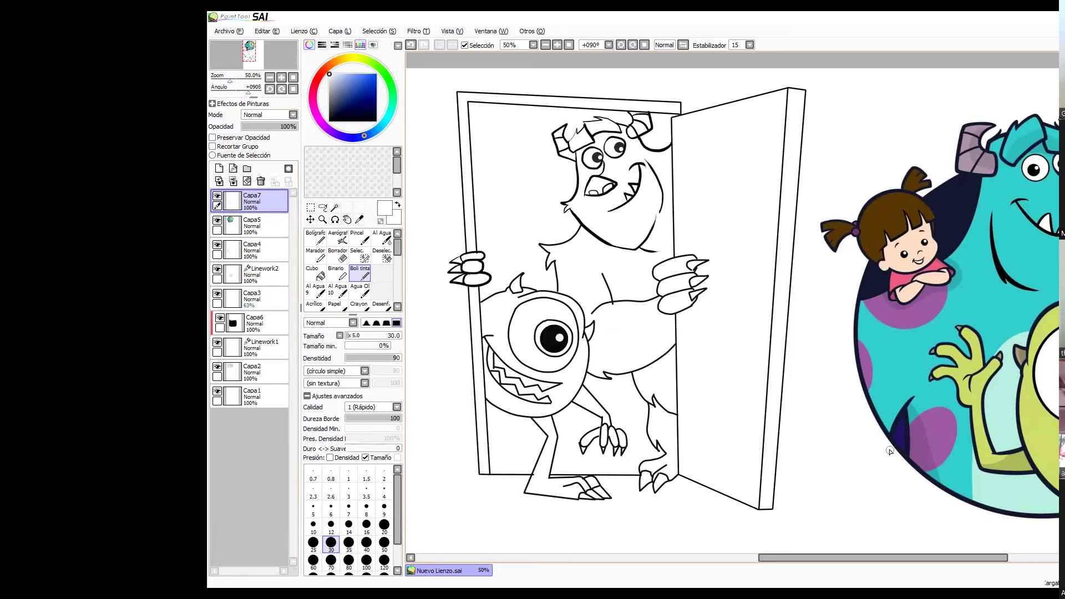
# Move the pupil layer below the colour reference and merge the drawing's ink layers down into Linework1.
pyautogui.moveTo(274, 201); pyautogui.dragTo(271, 233)
pyautogui.click(233, 181)
pyautogui.click(233, 181)
pyautogui.click(233, 181)
pyautogui.click(233, 181)
pyautogui.hotkey('ctrl', 'z')
pyautogui.hotkey('ctrl', 'e')
pyautogui.hotkey('ctrl', 'e')
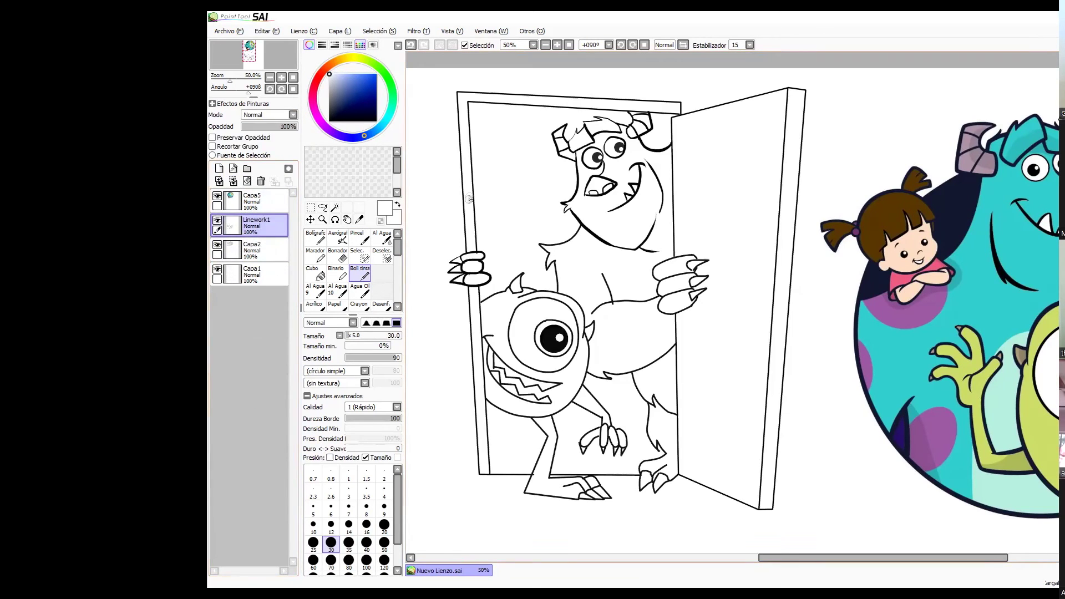
# Select the tall monster's head, body, leg and finger areas with the Magic Wand and touch up the selection.
pyautogui.press('w')
pyautogui.click(636, 224)
pyautogui.click(582, 141)
pyautogui.click(661, 383)
pyautogui.click(674, 267)
pyautogui.click(675, 283)
pyautogui.click(674, 304)
pyautogui.click(360, 255)
pyautogui.moveTo(669, 315); pyautogui.dragTo(673, 318)
# On a new layer below Linework1, fill the tall monster with bright blue and clear the selection.
pyautogui.click(264, 249)
pyautogui.click(219, 169)
pyautogui.click(315, 273)
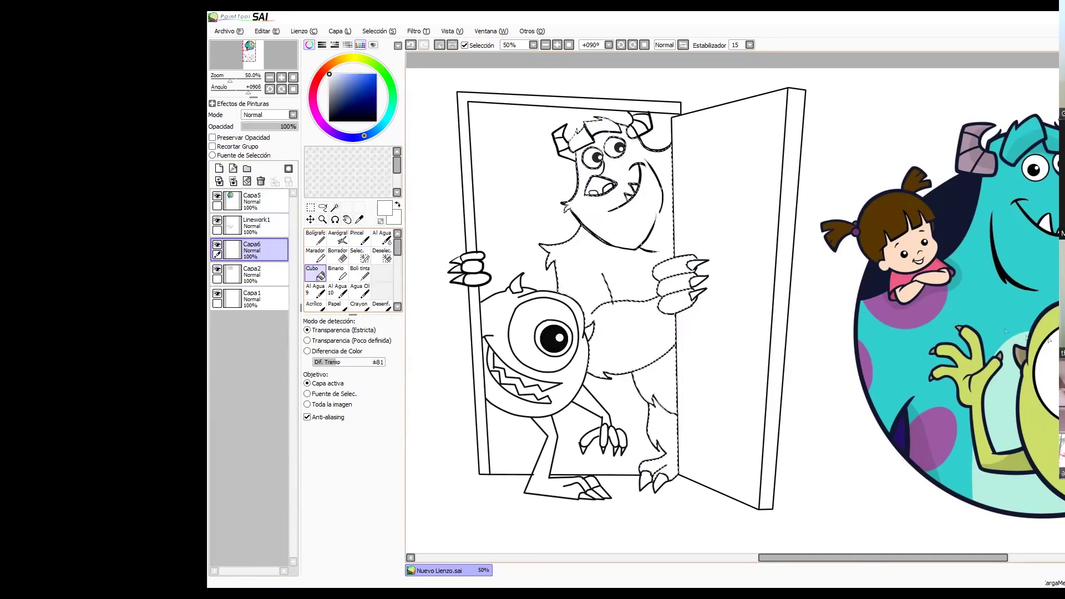
pyautogui.rightClick(965, 238)
pyautogui.click(621, 261)
pyautogui.click(378, 129)
pyautogui.click(377, 73)
pyautogui.click(648, 249)
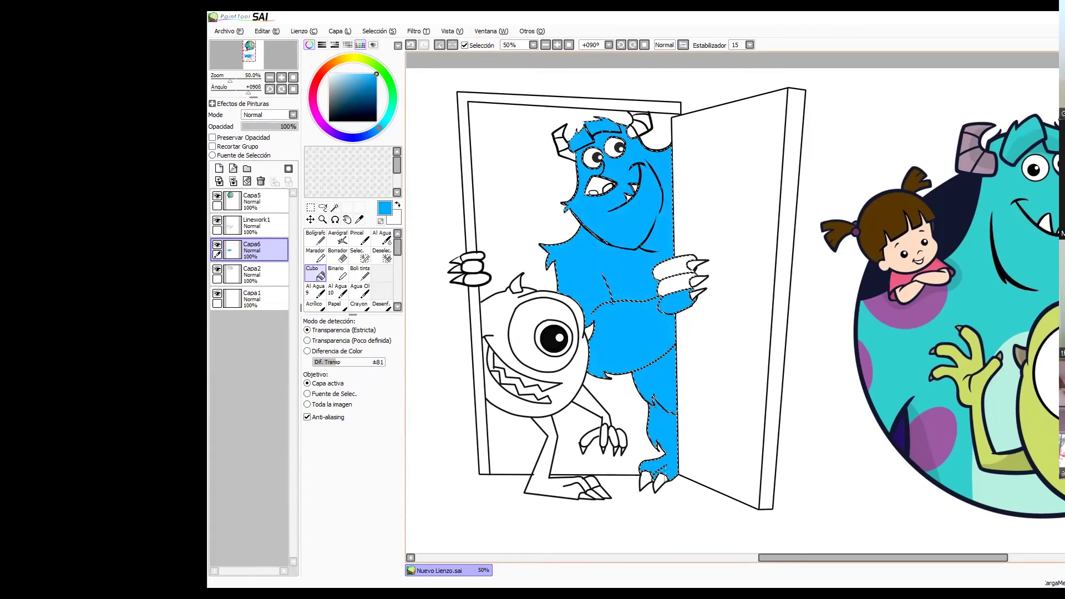
pyautogui.hotkey('ctrl', 'd')
# On Linework1, select the short monster's body, leg, foot, arm and lowered hand with the Magic Wand.
pyautogui.click(263, 226)
pyautogui.click(335, 208)
pyautogui.click(497, 319)
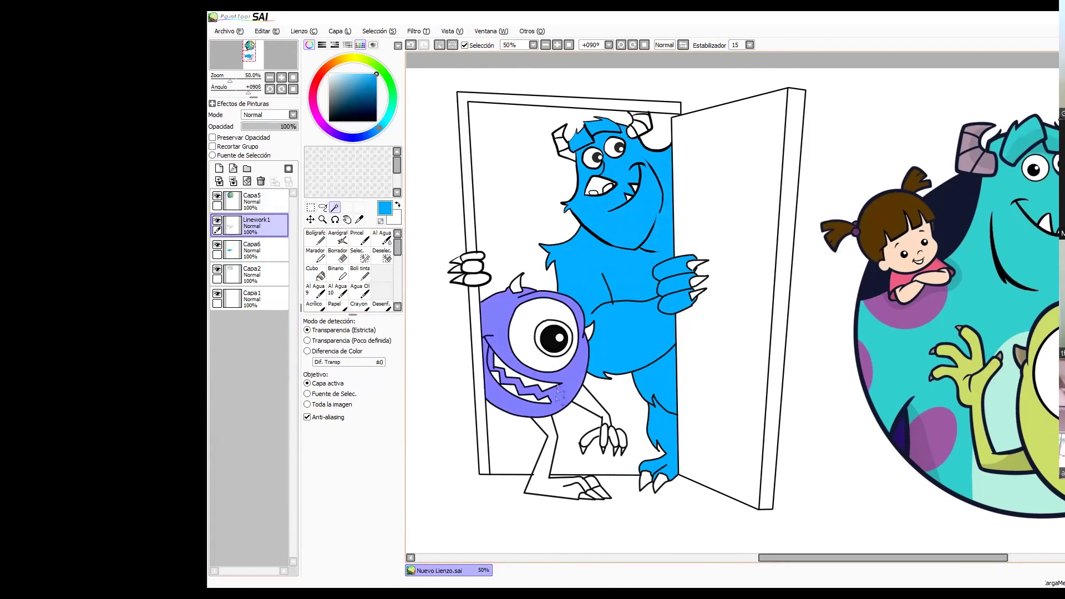
pyautogui.click(546, 452)
pyautogui.click(592, 482)
pyautogui.click(595, 405)
pyautogui.click(591, 436)
pyautogui.click(608, 436)
pyautogui.click(359, 255)
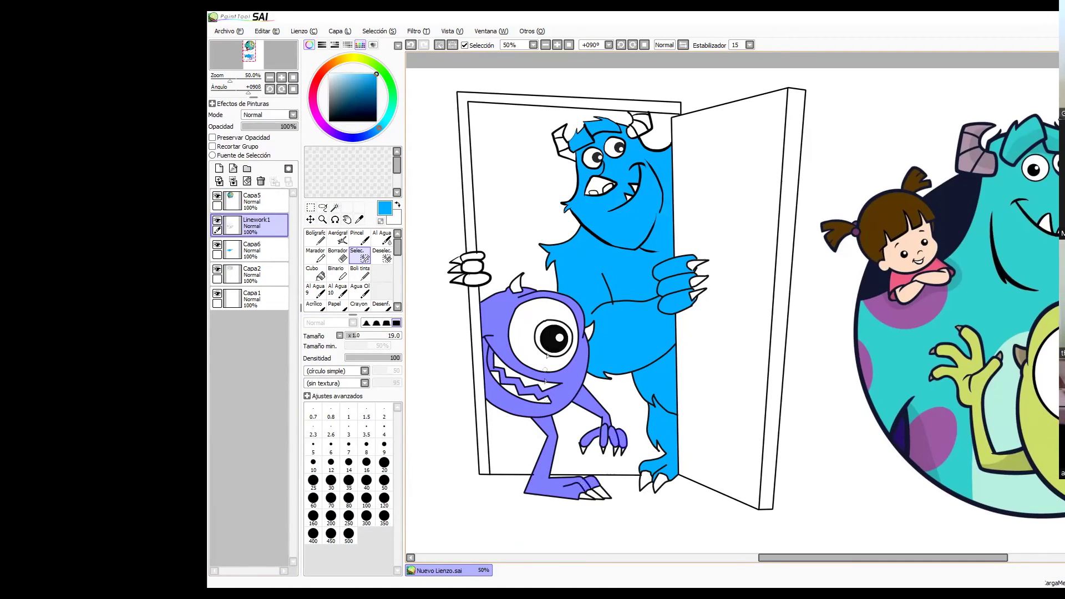
# Add the three fingers gripping the door frame to the selection.
pyautogui.click(334, 207)
pyautogui.click(473, 256)
pyautogui.click(473, 267)
pyautogui.click(478, 279)
# On a new layer above the blue fill, fill the short monster with bright green and clear the selection.
pyautogui.click(263, 250)
pyautogui.click(220, 168)
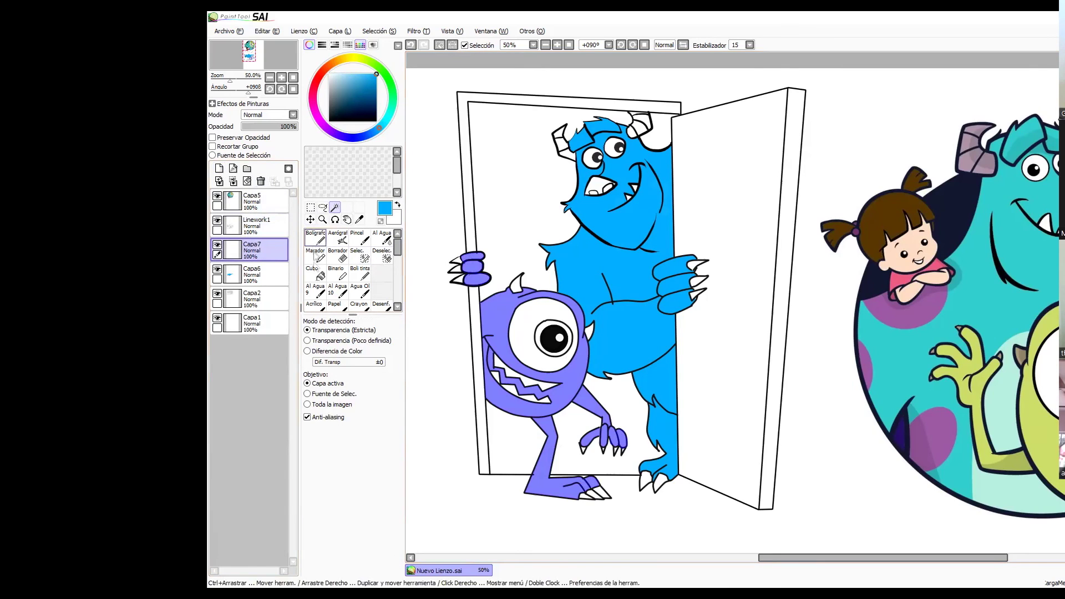
pyautogui.click(314, 272)
pyautogui.click(384, 73)
pyautogui.click(502, 377)
pyautogui.click(596, 438)
pyautogui.click(470, 265)
pyautogui.hotkey('ctrl', 'd')
# Fill the bottom layer Capa1 with yellow as the background.
pyautogui.click(331, 91)
pyautogui.click(252, 322)
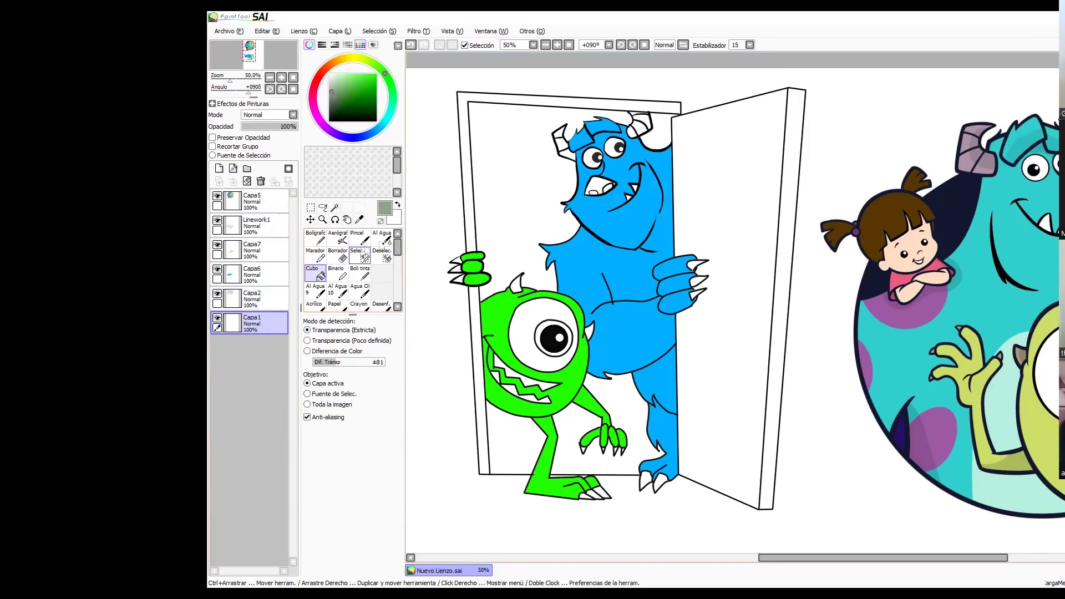
pyautogui.click(441, 89)
pyautogui.click(347, 57)
pyautogui.click(376, 75)
pyautogui.click(435, 166)
# On Linework1, select both monsters' eye whites and teeth with the Magic Wand.
pyautogui.click(257, 226)
pyautogui.click(334, 207)
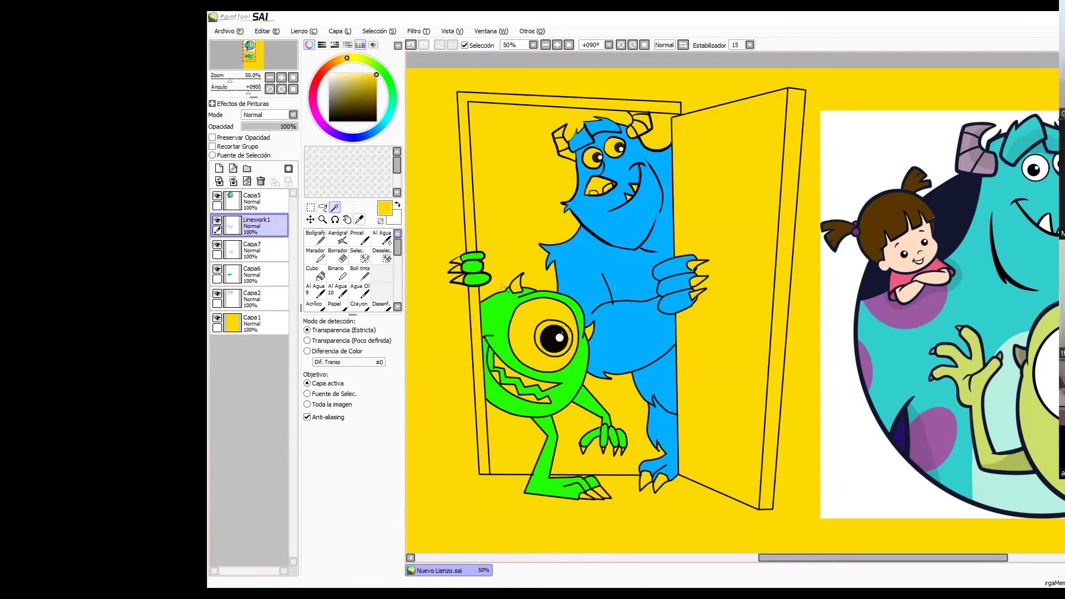
pyautogui.click(556, 312)
pyautogui.click(544, 326)
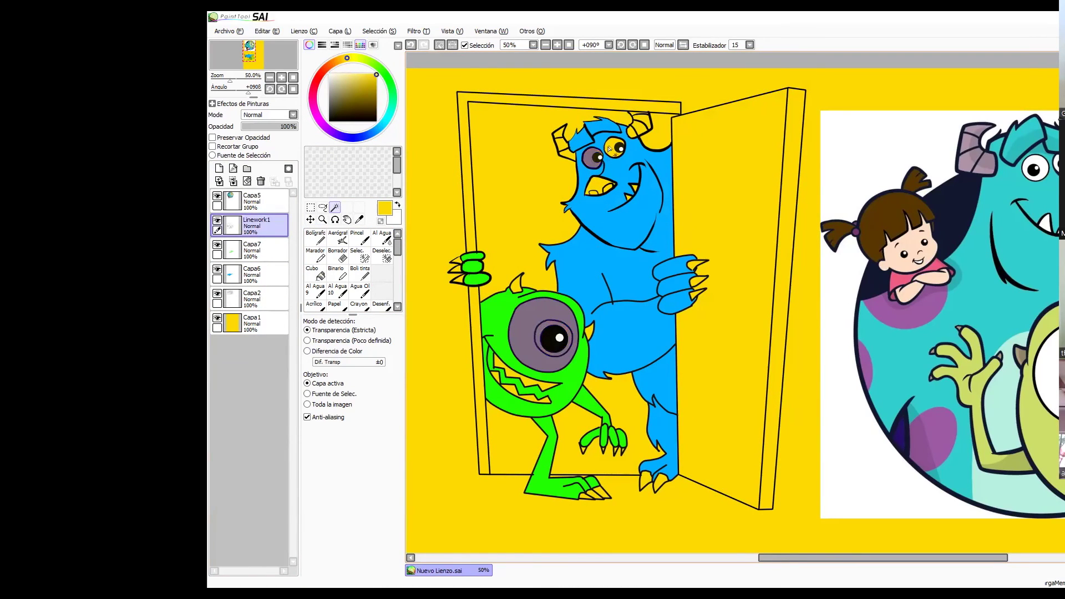
pyautogui.keyDown('shift'); pyautogui.click(626, 197); pyautogui.keyUp('shift')
pyautogui.keyDown('shift'); pyautogui.click(538, 390); pyautogui.keyUp('shift')
pyautogui.keyDown('shift'); pyautogui.click(524, 394); pyautogui.keyUp('shift')
# Add the claws on both monsters' hands and feet and the tall monster's horns to the selection.
pyautogui.keyDown('shift'); pyautogui.click(593, 495); pyautogui.keyUp('shift')
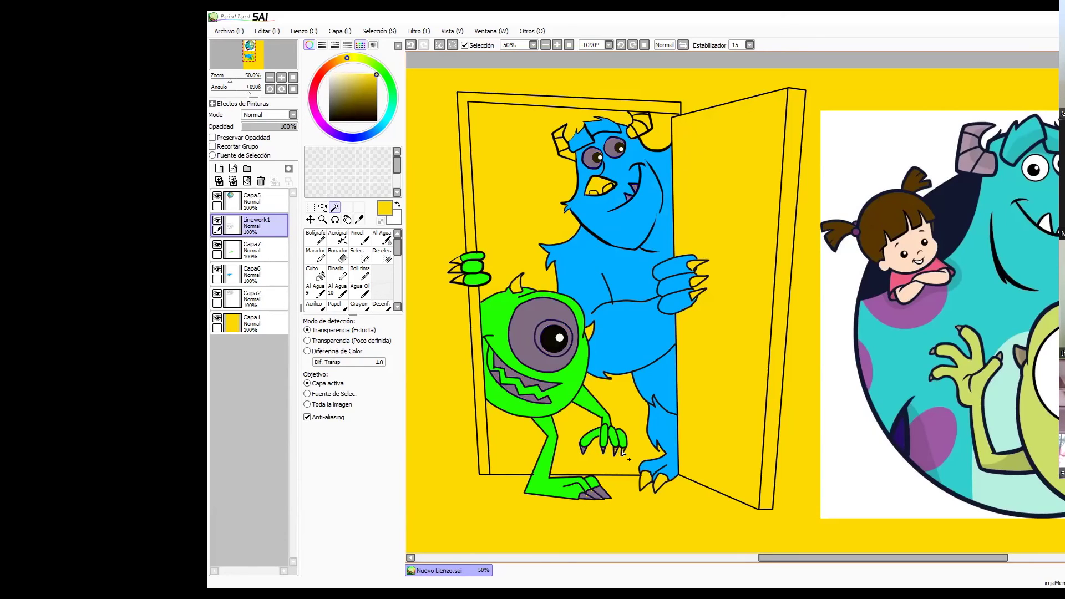
pyautogui.keyDown('shift'); pyautogui.click(645, 482); pyautogui.keyUp('shift')
pyautogui.keyDown('shift'); pyautogui.click(693, 266); pyautogui.keyUp('shift')
pyautogui.keyDown('shift'); pyautogui.click(696, 280); pyautogui.keyUp('shift')
pyautogui.keyDown('shift'); pyautogui.click(688, 293); pyautogui.keyUp('shift')
pyautogui.click(642, 120)
pyautogui.click(638, 115)
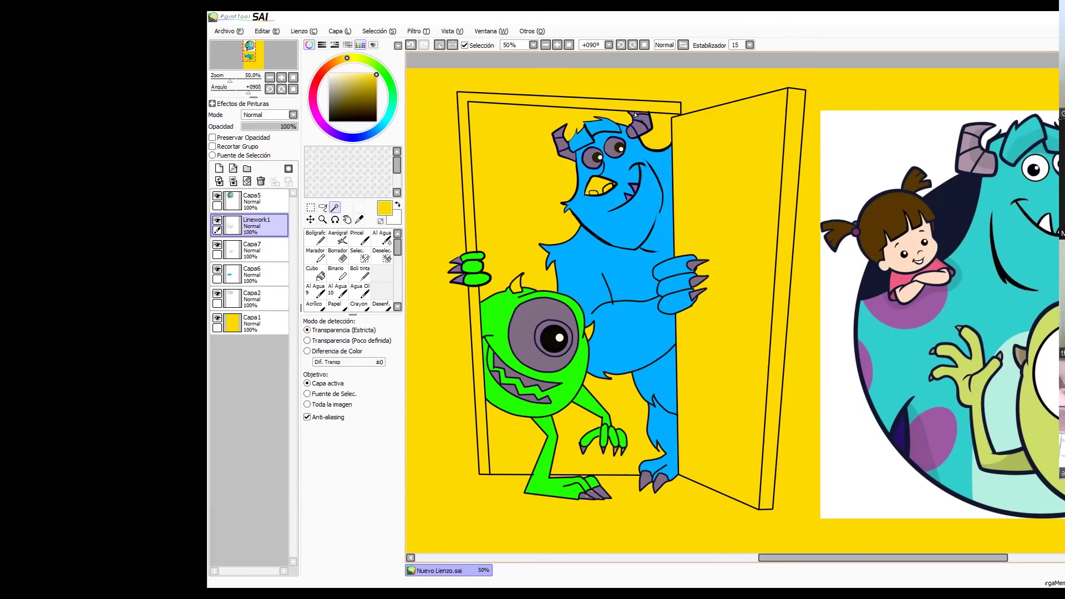
# Brush the missed corners of the short monster's teeth into the selection with the Selec. tool at size 7.
pyautogui.click(323, 220)
pyautogui.scroll(5, 613, 430)
pyautogui.moveTo(618, 467); pyautogui.dragTo(607, 272)
pyautogui.moveTo(617, 358)
pyautogui.mouseDown()
pyautogui.moveTo(626, 337)
pyautogui.moveTo(615, 367)
pyautogui.moveTo(668, 347)
pyautogui.mouseUp()
pyautogui.click(435, 336)
pyautogui.click(420, 333)
pyautogui.moveTo(770, 208); pyautogui.dragTo(1016, 66)
pyautogui.moveTo(724, 454); pyautogui.dragTo(738, 461)
pyautogui.moveTo(735, 499); pyautogui.dragTo(1015, 347)
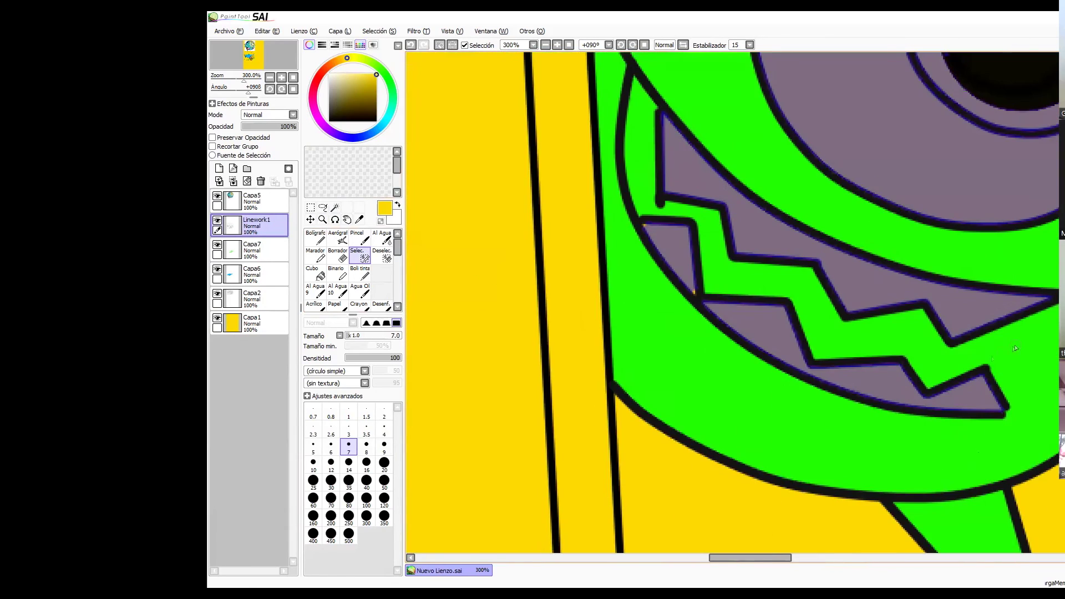
# Add the missed slivers around the tall monster's claws, eyes, teeth and horns to the selection.
pyautogui.moveTo(668, 272); pyautogui.dragTo(547, 475)
pyautogui.moveTo(716, 183); pyautogui.dragTo(665, 373)
pyautogui.moveTo(968, 244); pyautogui.dragTo(444, 355)
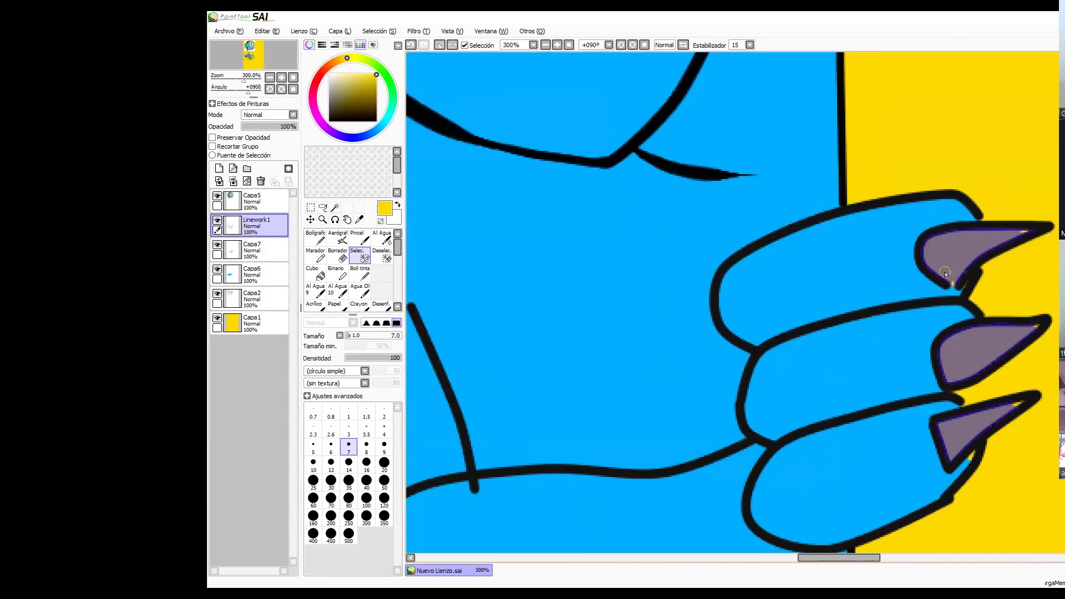
pyautogui.moveTo(874, 133); pyautogui.dragTo(941, 316)
pyautogui.moveTo(789, 91); pyautogui.dragTo(793, 288)
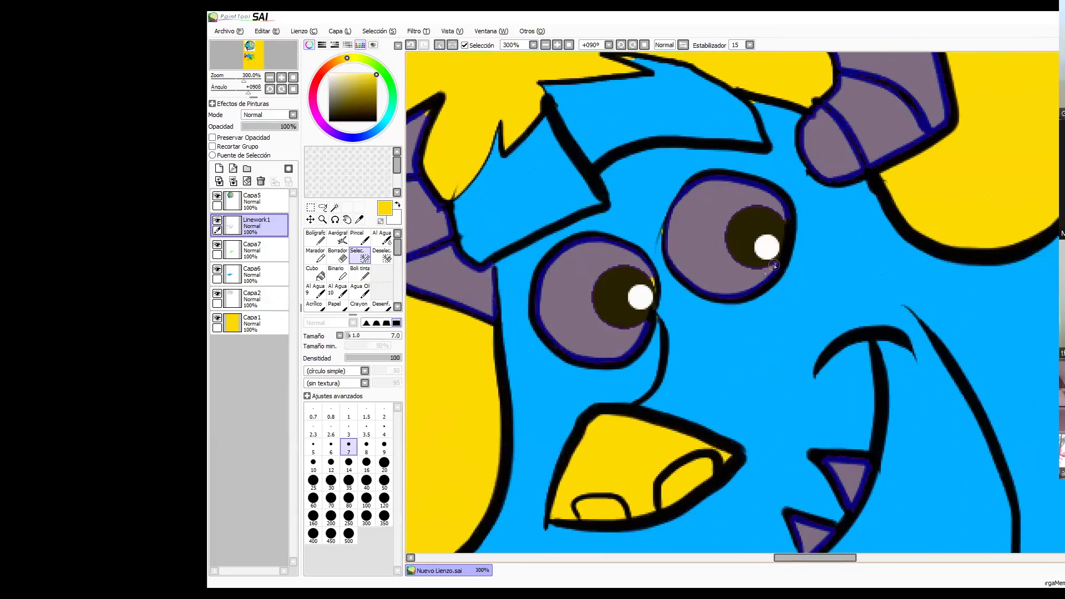
pyautogui.moveTo(655, 285); pyautogui.dragTo(720, 455)
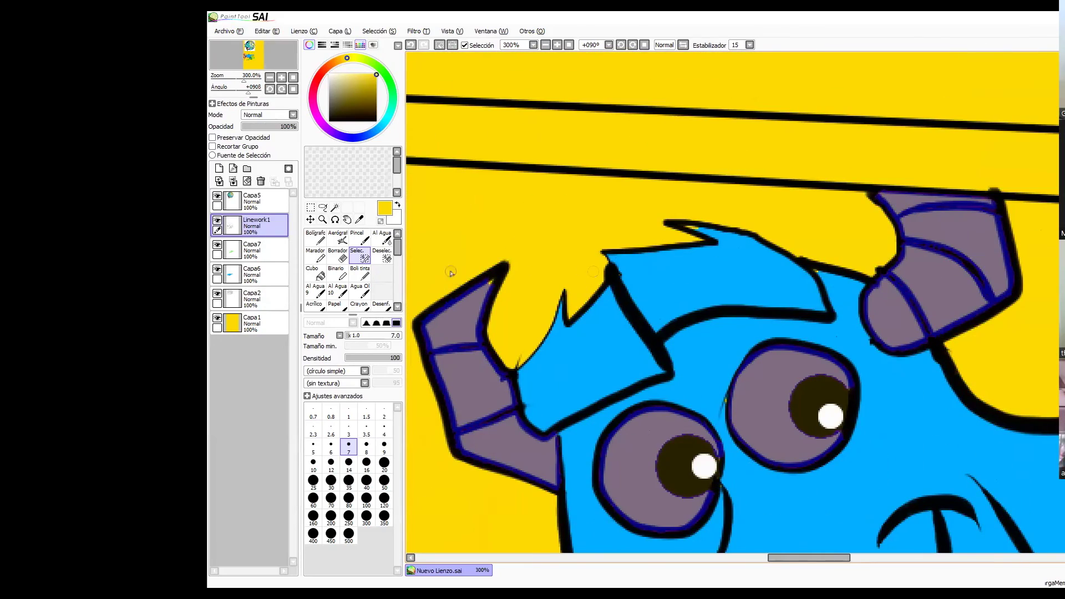
# On a new layer above Capa7, fill the tall monster's eye whites, horns and teeth with white.
pyautogui.click(265, 251)
pyautogui.click(219, 169)
pyautogui.click(323, 220)
pyautogui.scroll(-6, 690, 292)
pyautogui.moveTo(918, 477); pyautogui.dragTo(826, 328)
pyautogui.click(315, 273)
pyautogui.click(329, 73)
pyautogui.click(610, 154)
pyautogui.click(561, 152)
pyautogui.click(588, 167)
pyautogui.click(634, 197)
pyautogui.click(634, 143)
pyautogui.click(627, 205)
# Fill the short monster's teeth and the claws with white, brushing over the remaining gaps with Boli tinta.
pyautogui.click(523, 345)
pyautogui.click(538, 347)
pyautogui.click(695, 274)
pyautogui.click(697, 290)
pyautogui.click(695, 303)
pyautogui.click(589, 503)
pyautogui.click(359, 272)
pyautogui.click(370, 335)
pyautogui.moveTo(653, 490)
pyautogui.mouseDown()
pyautogui.moveTo(521, 391)
pyautogui.moveTo(456, 280)
pyautogui.mouseUp()
# Select the short monster's horns on Linework1 and paint them white on Capa8 with Boli tinta.
pyautogui.click(251, 224)
pyautogui.click(334, 207)
pyautogui.click(516, 302)
pyautogui.click(260, 249)
pyautogui.click(360, 273)
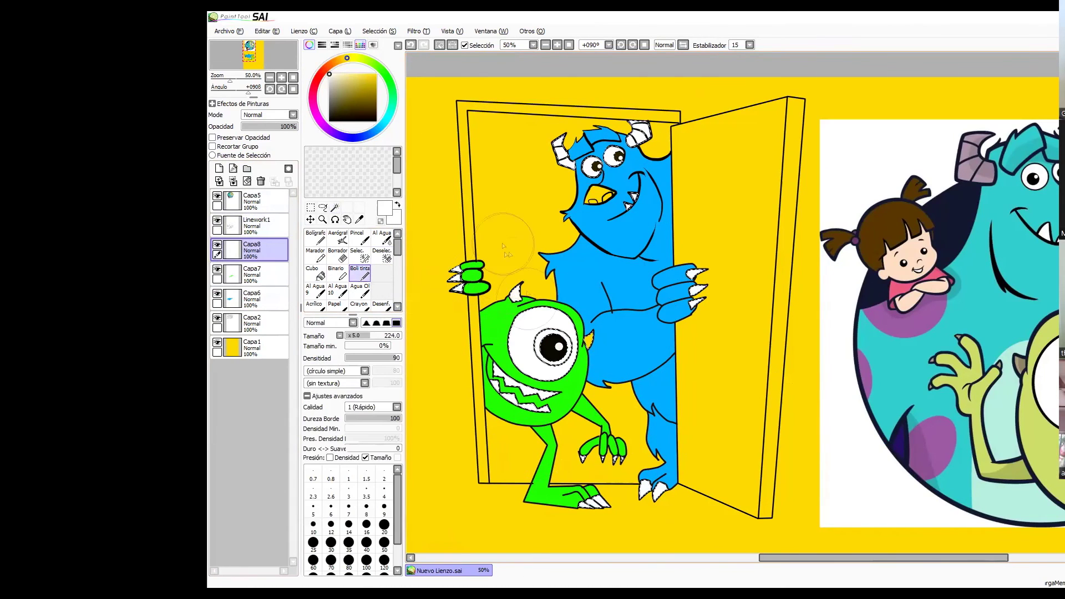
# Select the tall monster's nose on Linework1 and fill it on a new layer above Capa8 with teal sampled from the reference.
pyautogui.click(251, 224)
pyautogui.click(335, 207)
pyautogui.click(604, 201)
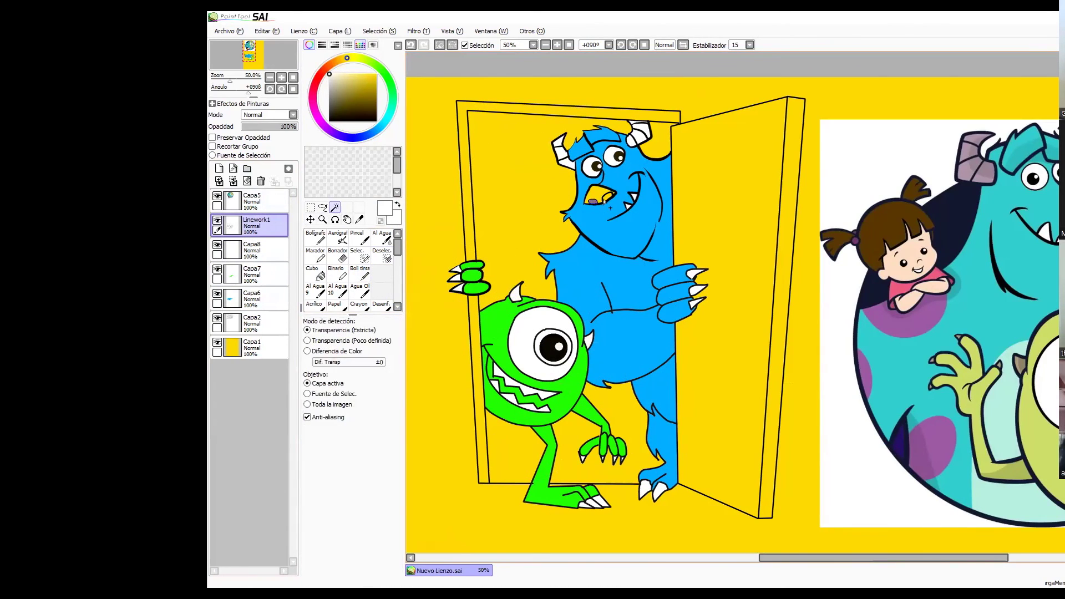
pyautogui.click(258, 249)
pyautogui.click(219, 168)
pyautogui.click(315, 273)
pyautogui.rightClick(1015, 160)
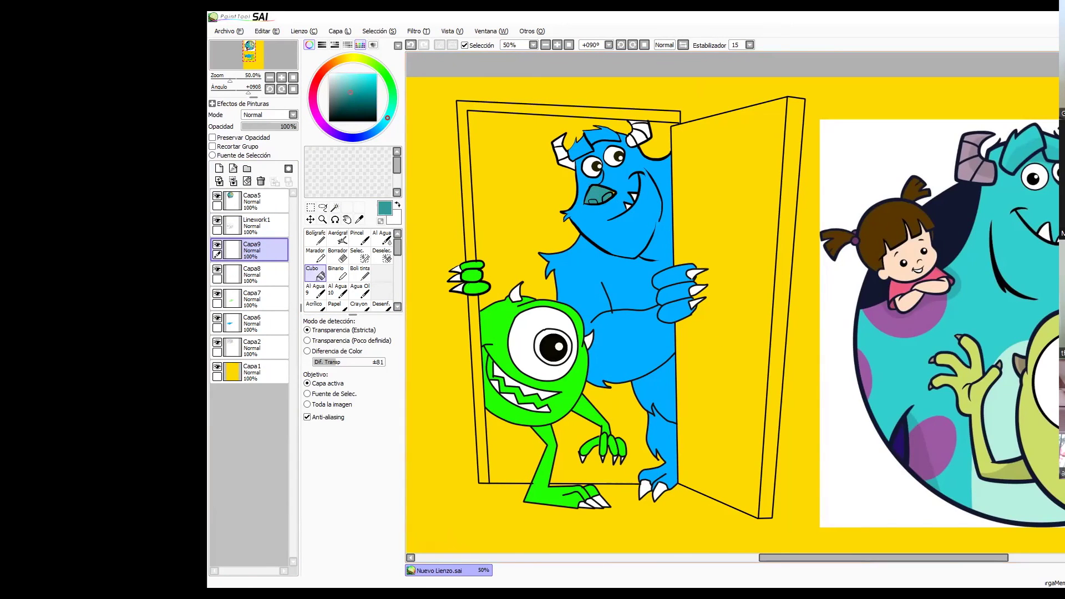
# On Linework1, select the door frame, the door panel and the door's edge with the Magic Wand.
pyautogui.click(251, 225)
pyautogui.click(334, 207)
pyautogui.click(566, 109)
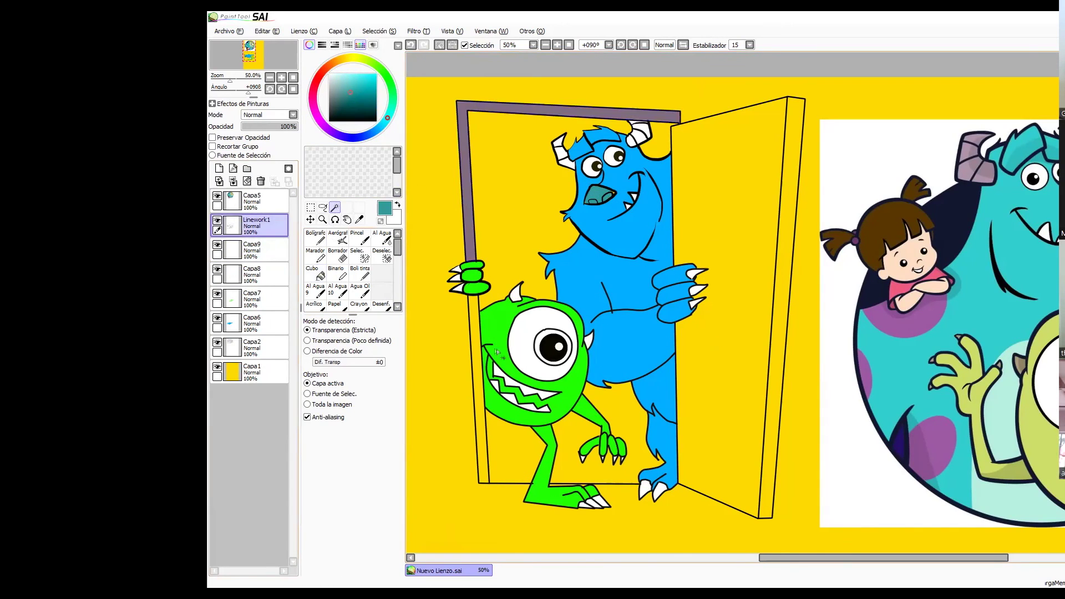
pyautogui.click(478, 389)
pyautogui.click(726, 305)
pyautogui.click(789, 310)
# On a new layer above Capa9, fill the selected door and frame with orange and clear the selection.
pyautogui.click(251, 249)
pyautogui.click(219, 168)
pyautogui.click(315, 273)
pyautogui.moveTo(314, 92); pyautogui.dragTo(335, 62)
pyautogui.click(376, 74)
pyautogui.click(577, 111)
pyautogui.click(790, 183)
pyautogui.click(742, 188)
pyautogui.click(478, 388)
pyautogui.hotkey('ctrl', 'd')
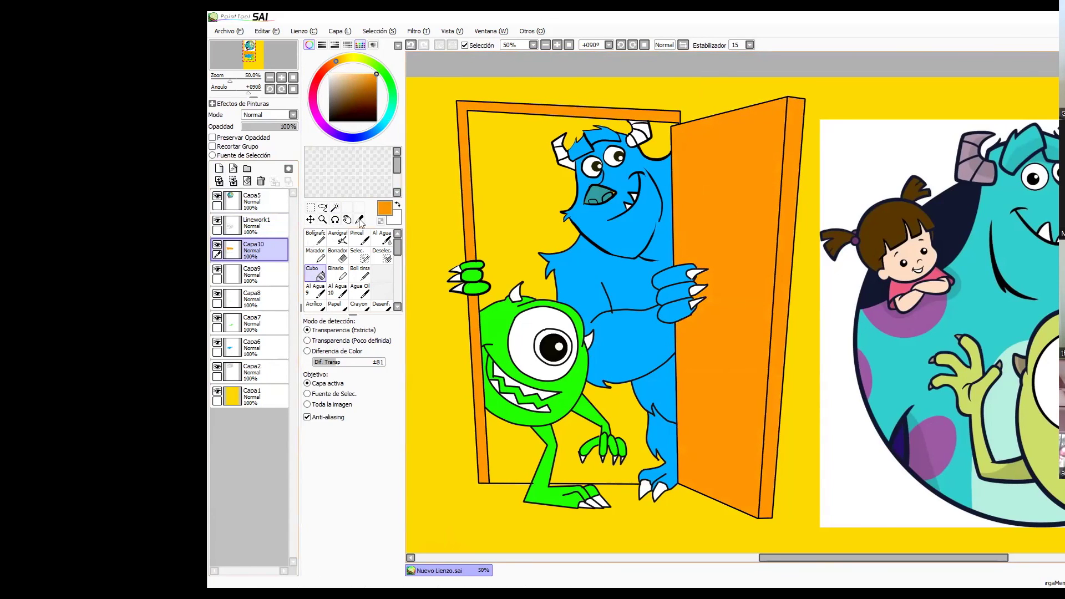
# Paint darker blue spots on the tall monster with Boli tinta at size 90 on a new layer clipped to Capa6.
pyautogui.click(251, 347)
pyautogui.click(219, 168)
pyautogui.click(212, 146)
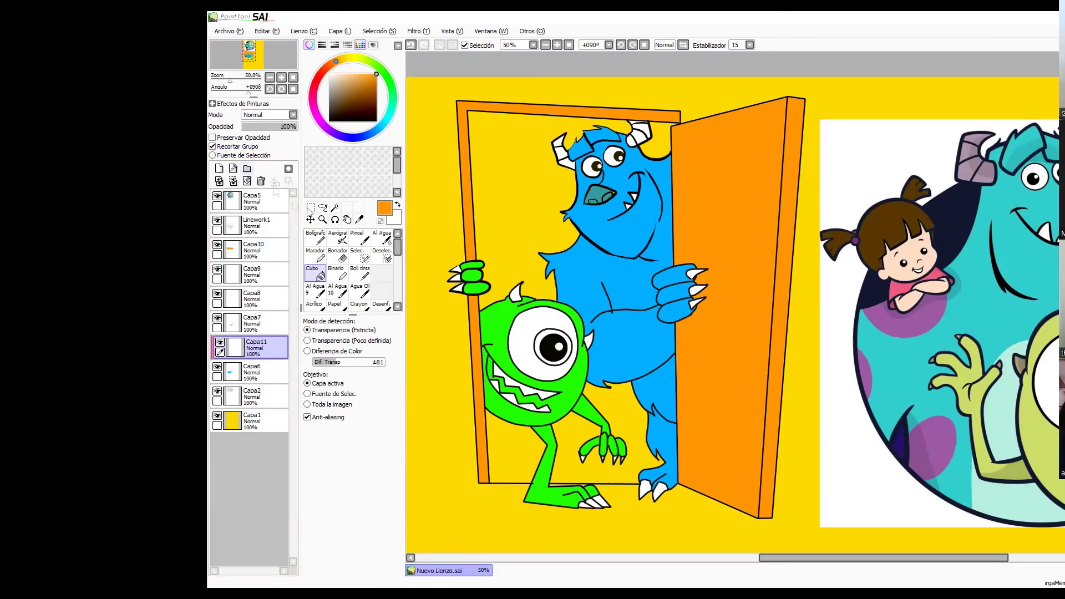
pyautogui.click(359, 273)
pyautogui.rightClick(664, 343)
pyautogui.moveTo(663, 243); pyautogui.dragTo(677, 239)
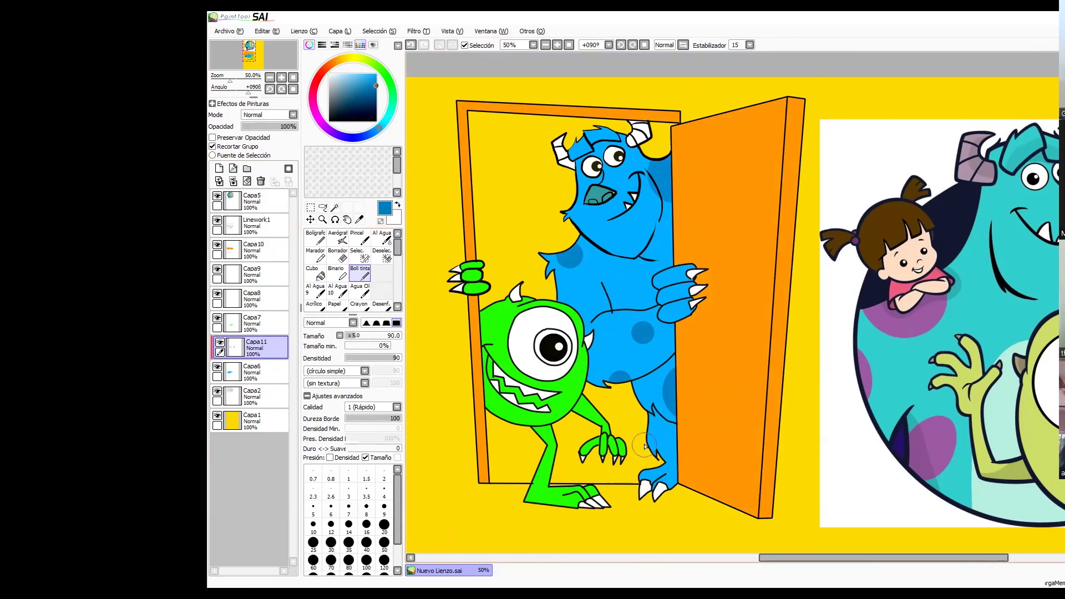
# Hide the reference layer Capa5 and sketch layer Capa2, and shift the Capa1 background's hue to a brighter lemon yellow.
pyautogui.click(216, 196)
pyautogui.click(217, 221)
pyautogui.click(217, 221)
pyautogui.click(217, 391)
pyautogui.click(256, 421)
pyautogui.hotkey('ctrl', 'u')
pyautogui.moveTo(1064, 391); pyautogui.dragTo(1061, 391)
pyautogui.click(1064, 444)
# Select the open doorway areas behind the monsters on Linework1, adding the missed slivers with the Selec. brush.
pyautogui.click(262, 230)
pyautogui.click(335, 207)
pyautogui.click(523, 210)
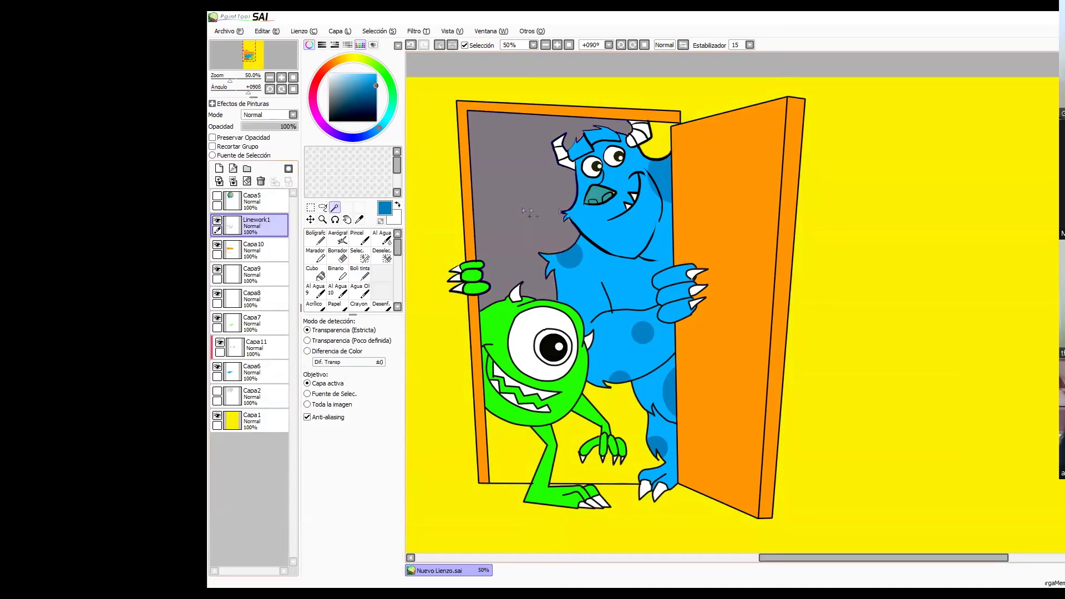
pyautogui.click(631, 420)
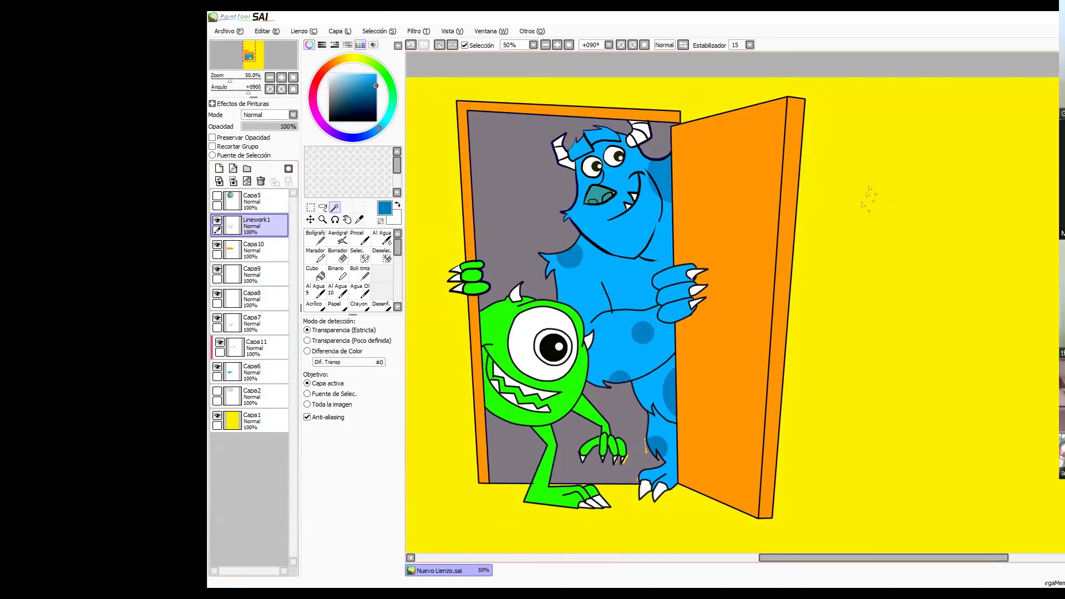
pyautogui.click(361, 255)
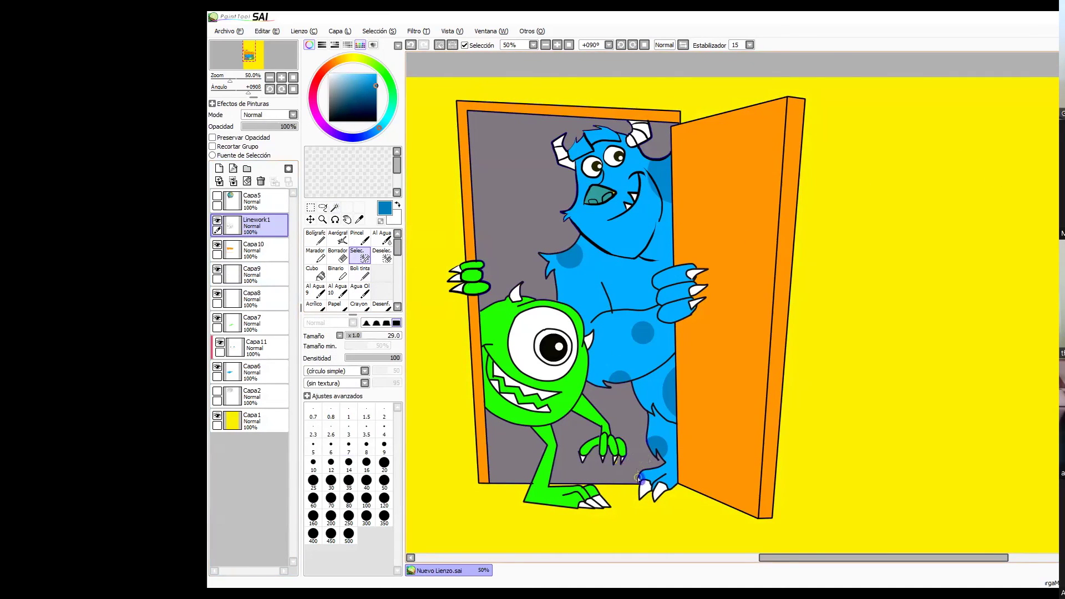
# Fill the doorway with medium grey on a new layer above Capa10 and clear the selection.
pyautogui.click(269, 250)
pyautogui.click(219, 169)
pyautogui.click(317, 273)
pyautogui.moveTo(335, 101); pyautogui.dragTo(327, 95)
pyautogui.click(522, 177)
pyautogui.hotkey('ctrl', 'd')
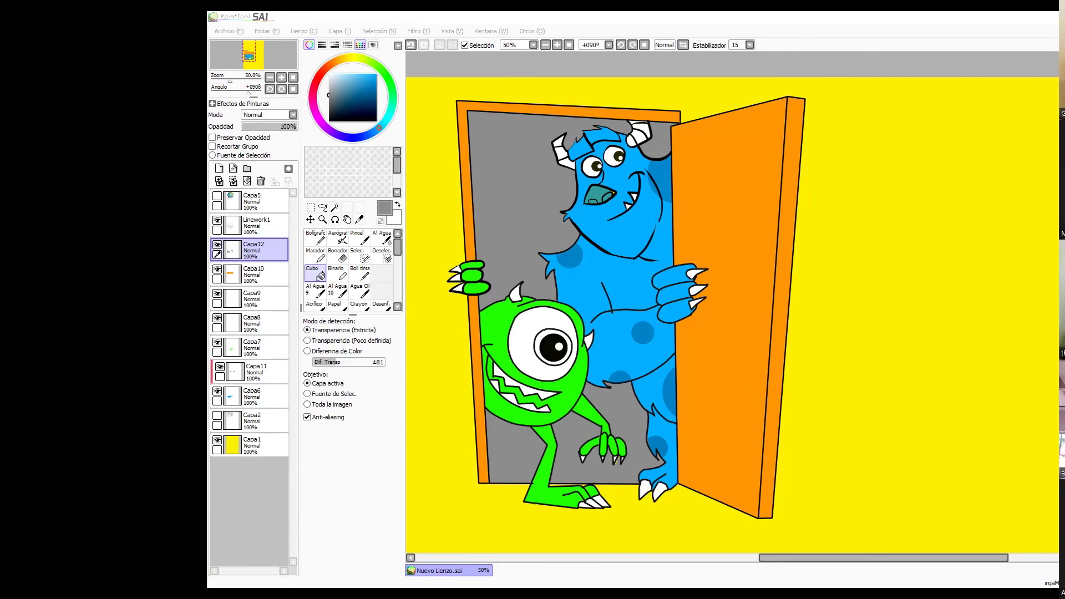
# Create a new canvas and paste the screenshot of the finished drawing into it.
pyautogui.click(983, 29)
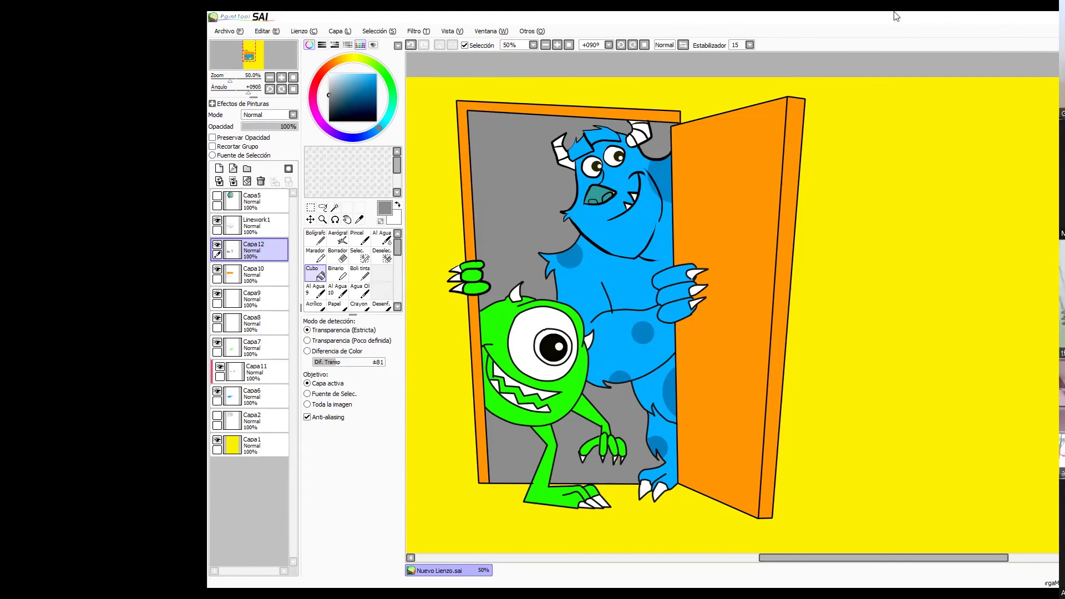
pyautogui.click(229, 31)
pyautogui.click(236, 44)
pyautogui.click(418, 189)
pyautogui.hotkey('ctrl', 'v')
# Select a rectangle around the drawing's yellow canvas area in the pasted screenshot and switch to another window.
pyautogui.click(323, 220)
pyautogui.click(761, 178)
pyautogui.moveTo(740, 236)
pyautogui.mouseDown()
pyautogui.moveTo(822, 159)
pyautogui.moveTo(738, 191)
pyautogui.mouseUp()
pyautogui.scroll(-1, 822, 159)
pyautogui.click(310, 208)
pyautogui.moveTo(485, 93)
pyautogui.mouseDown()
pyautogui.moveTo(724, 291)
pyautogui.moveTo(1059, 441)
pyautogui.mouseUp()
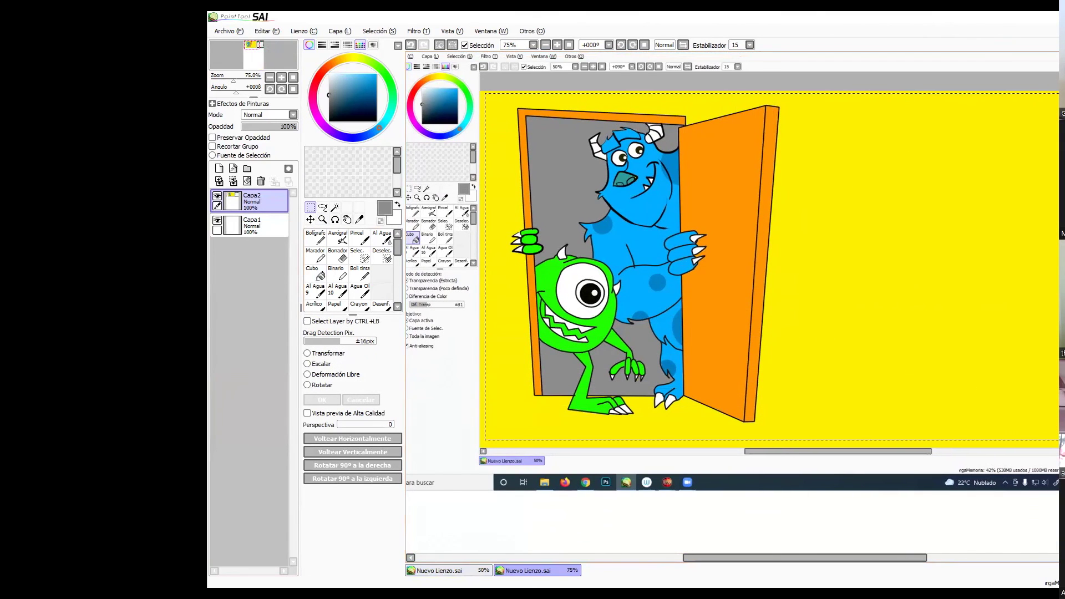
pyautogui.hotkey('alt', 'Tab')
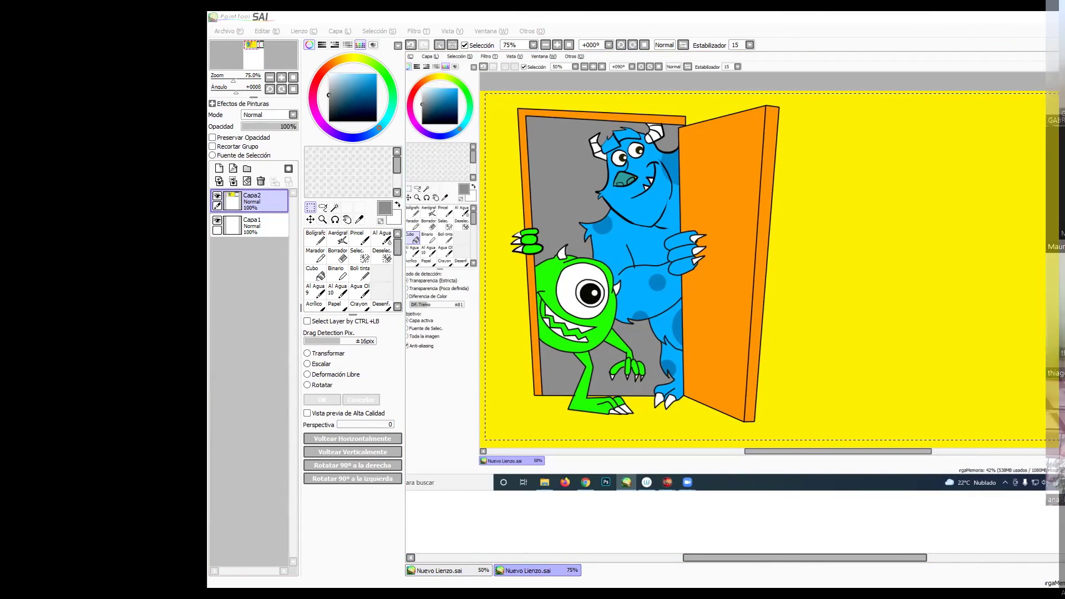